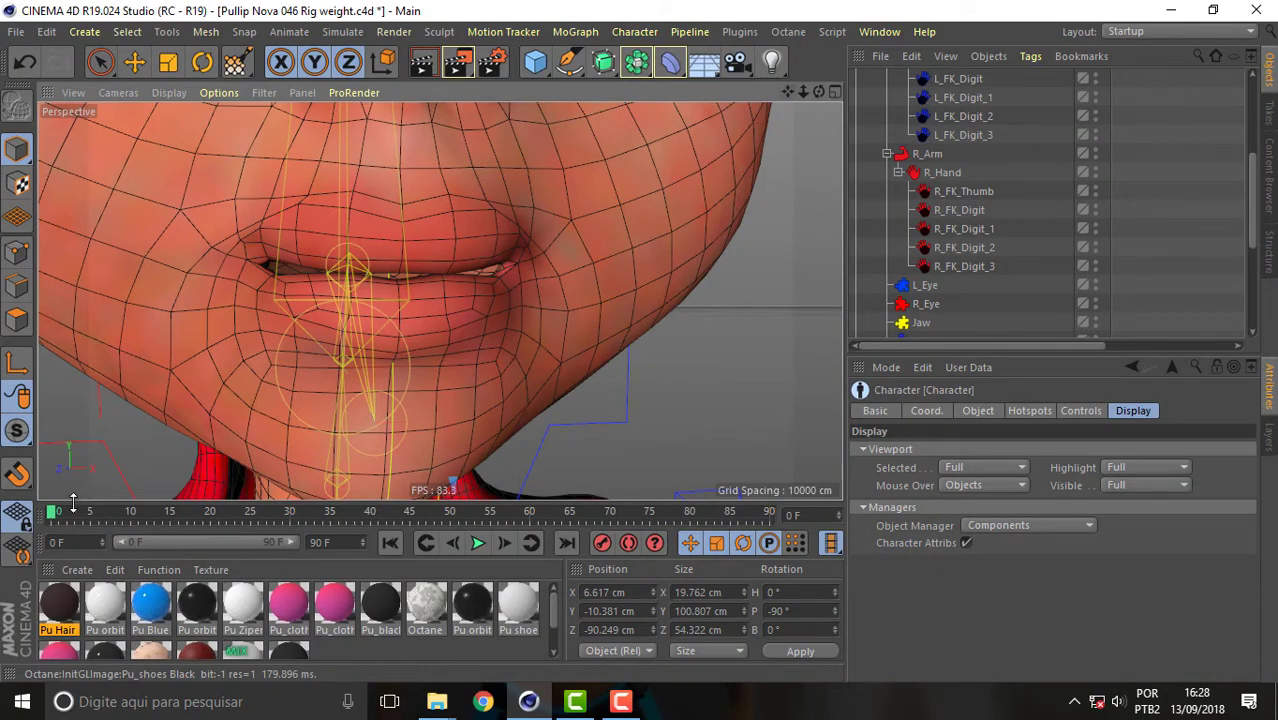
Step: Scrub the jaw animation to open Pullip Nova's mouth and view the head from a three-quarter angle
mouse_move(53, 514)
left_mouse_down()
mouse_move(302, 525)
mouse_move(55, 518)
mouse_move(225, 511)
left_mouse_up()
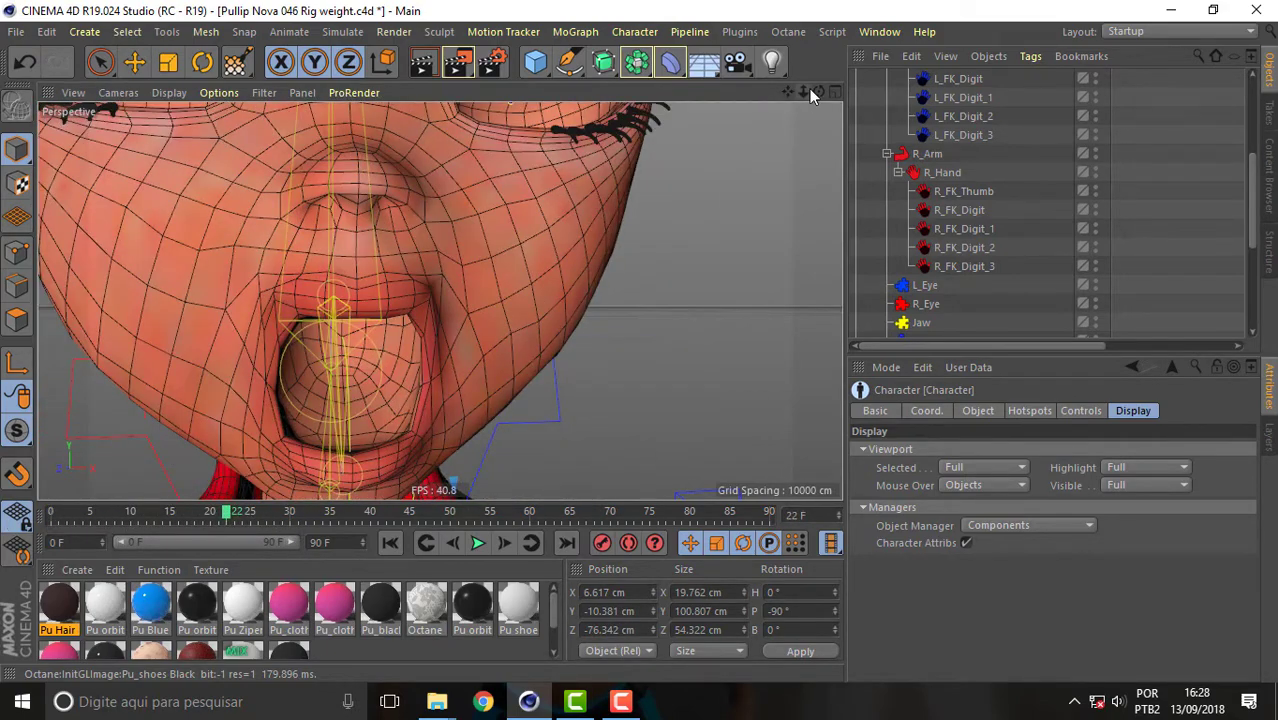
mouse_move(811, 89)
left_mouse_down()
mouse_move(829, 89)
mouse_move(840, 130)
mouse_move(760, 95)
mouse_move(768, 147)
left_mouse_up()
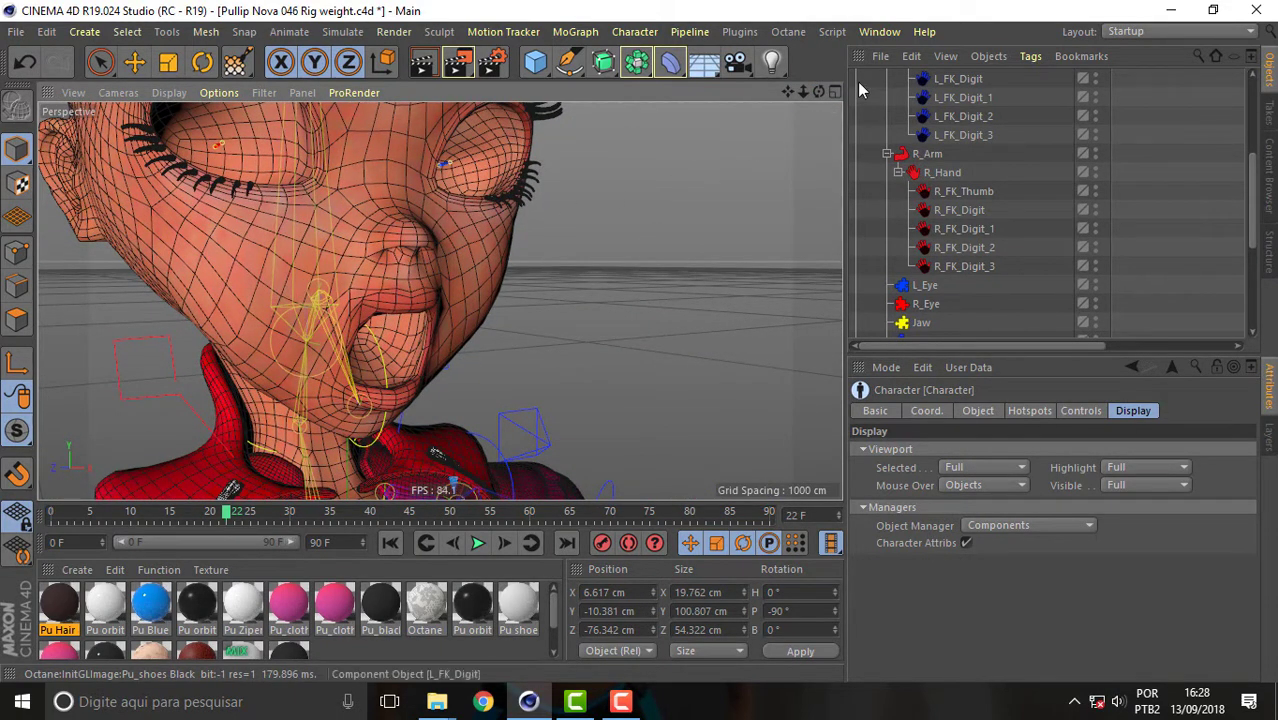
mouse_move(818, 91)
left_mouse_down()
mouse_move(760, 100)
mouse_move(770, 110)
left_mouse_up()
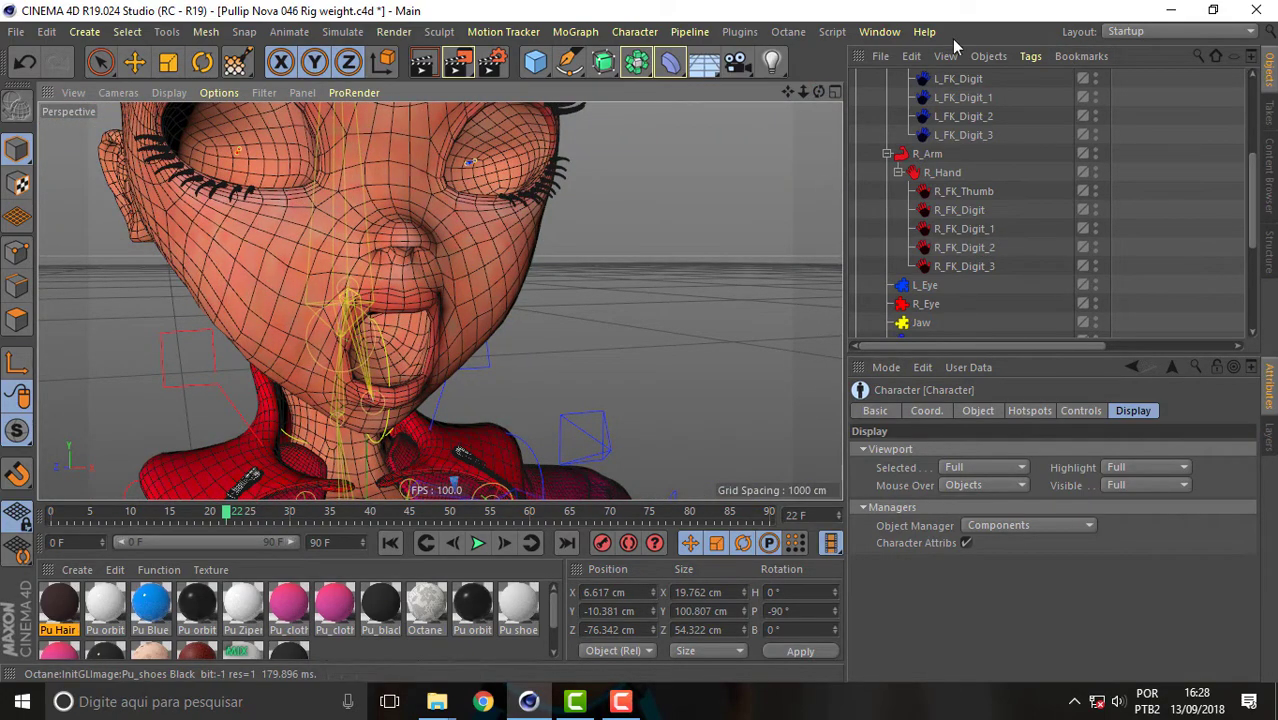
left_click(881, 32)
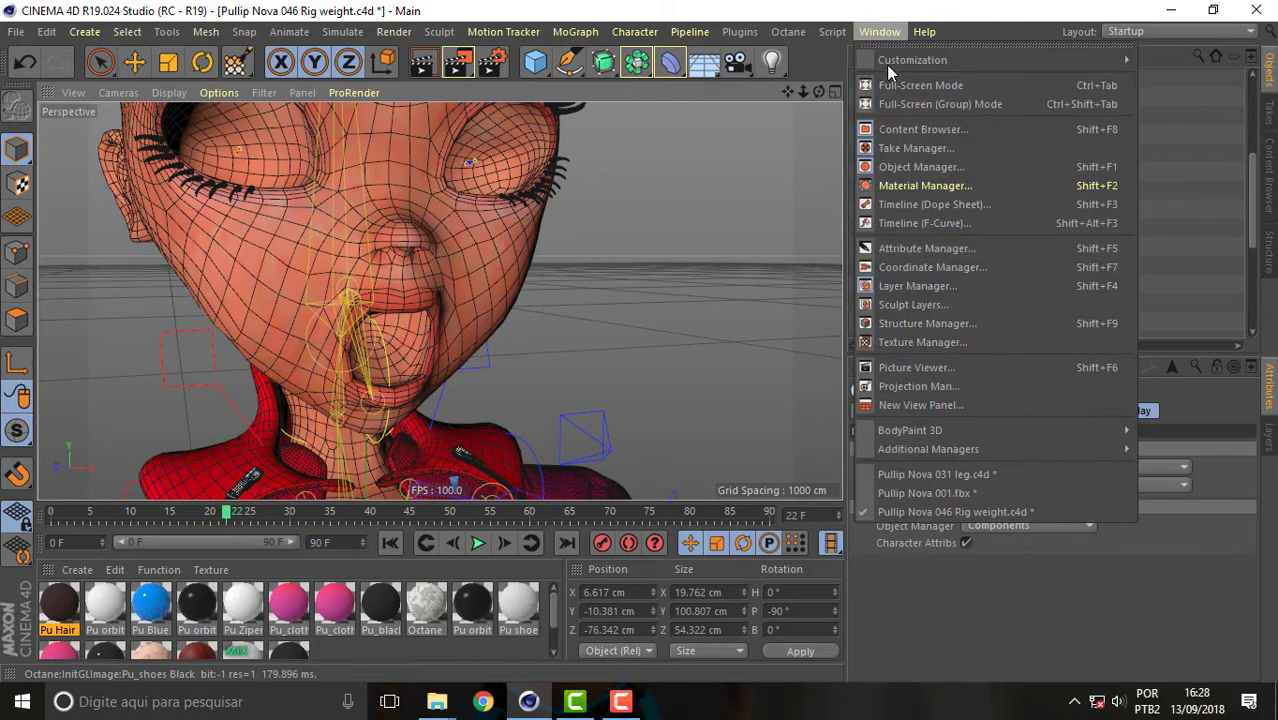
Step: Switch to Pullip Nova 031 leg.c4d and hide the subdivided head mesh to reveal the teeth
left_click(1008, 475)
left_click_drag(788, 90, 790, 300)
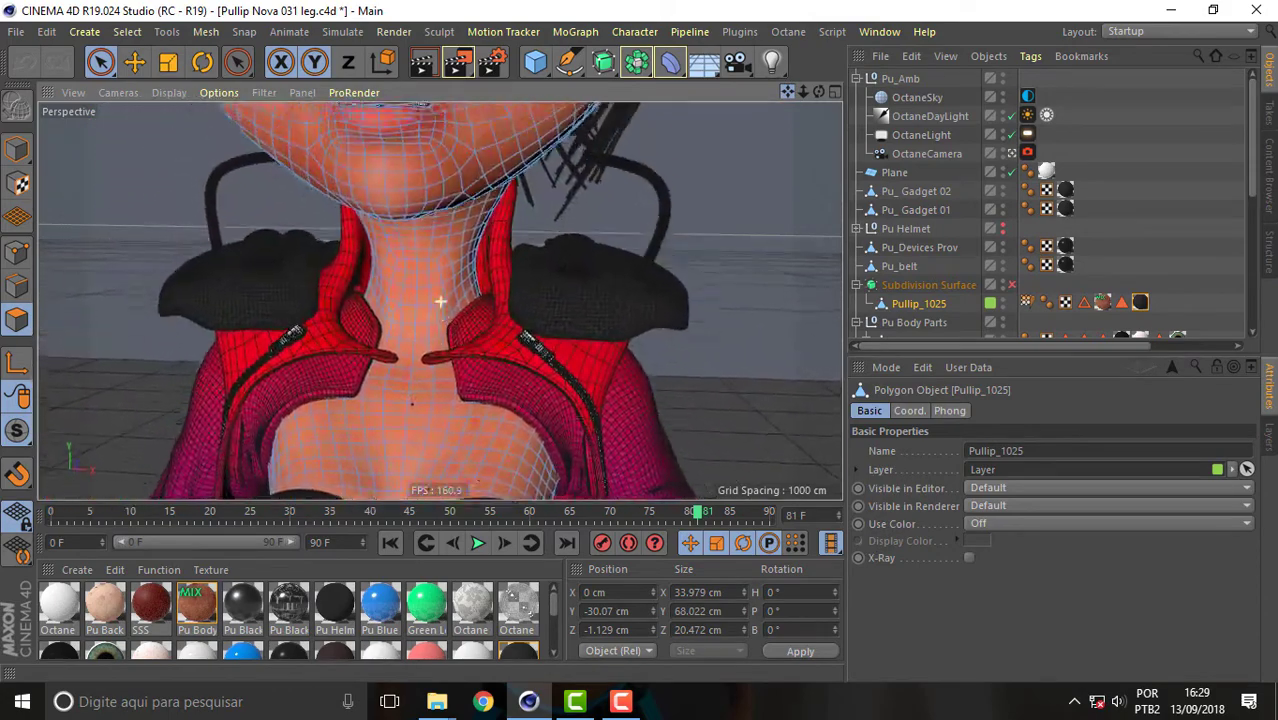
left_click_drag(440, 301, 440, 366)
scroll(440, 301, "up", 2)
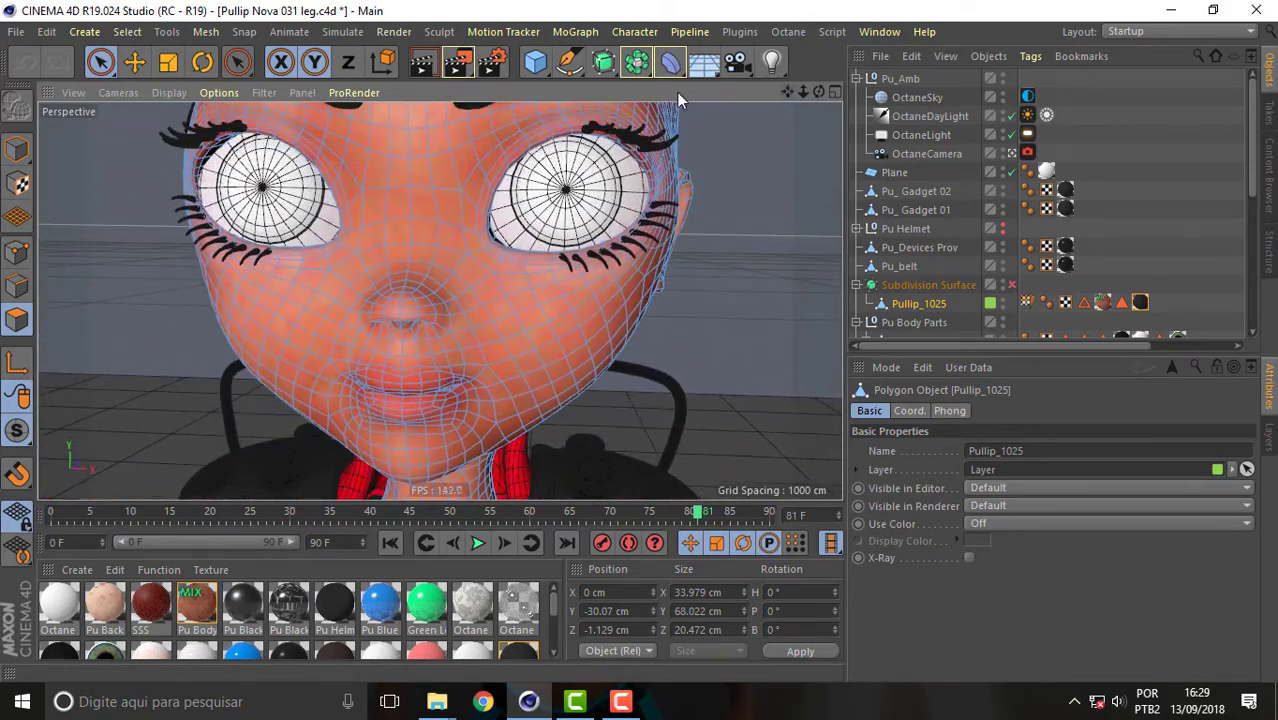
left_click_drag(789, 90, 409, 325)
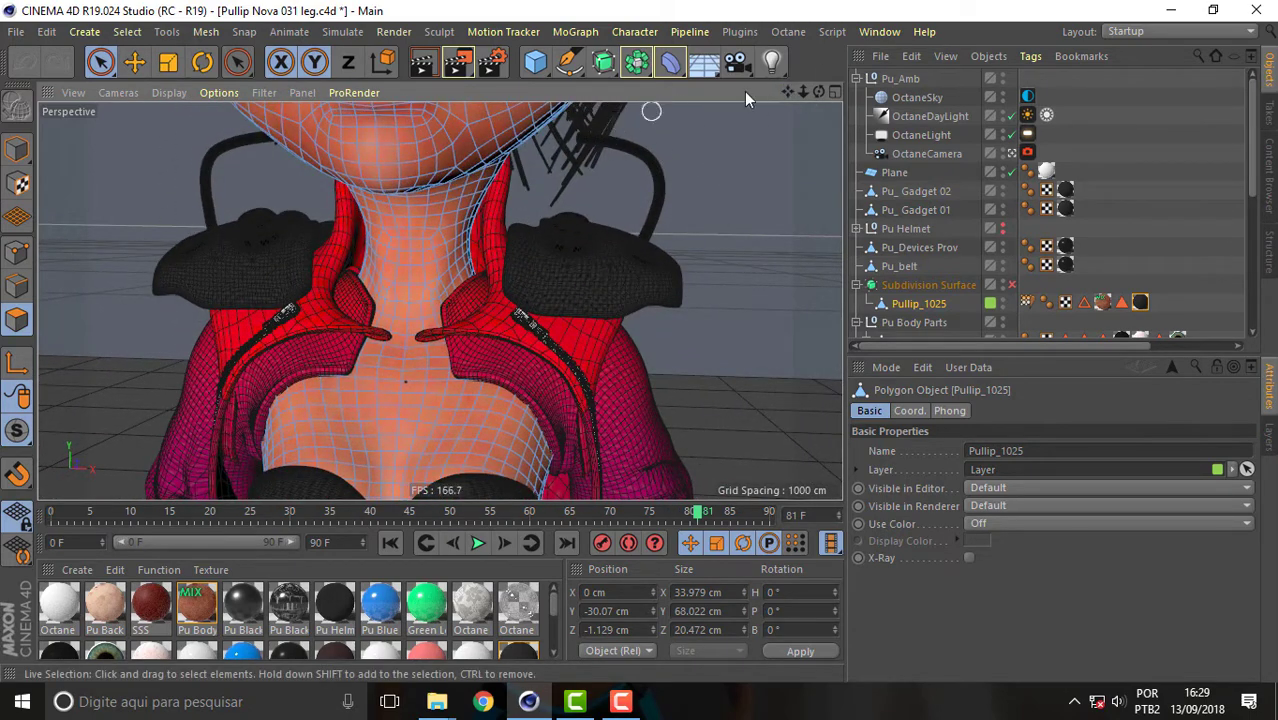
mouse_move(792, 87)
left_mouse_down()
mouse_move(440, 301)
mouse_move(438, 287)
left_mouse_up()
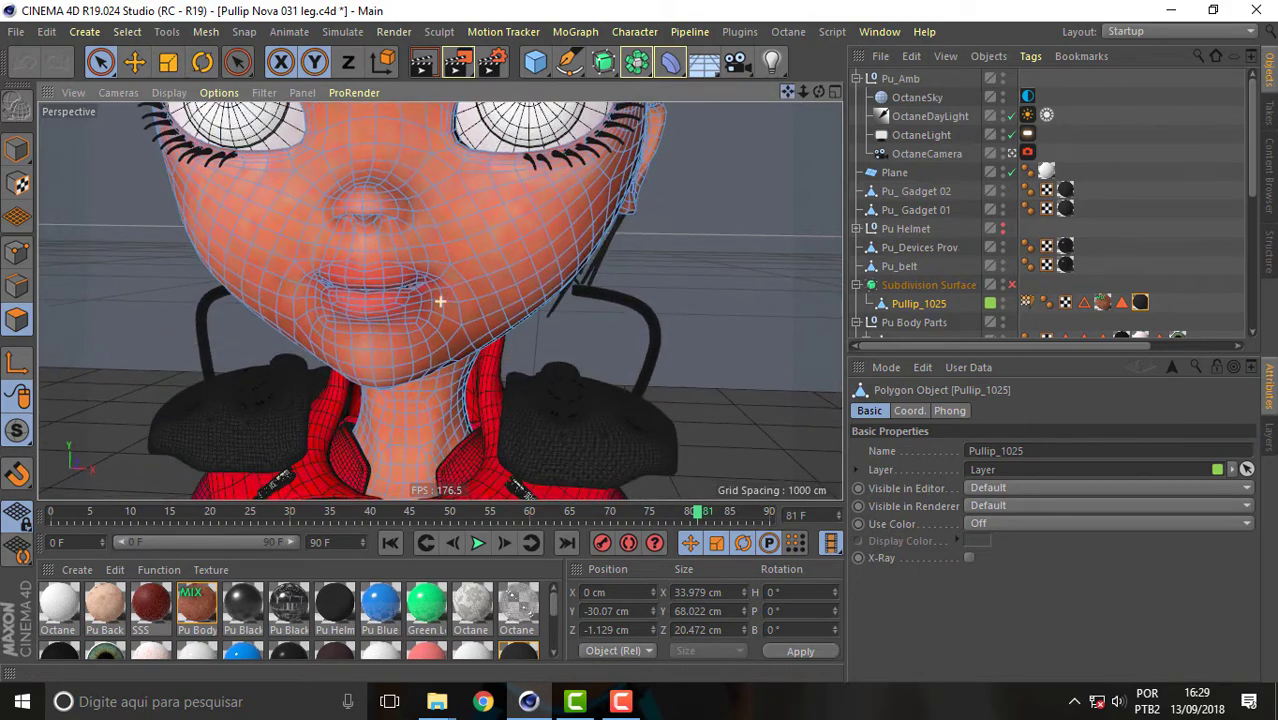
left_click(1005, 287)
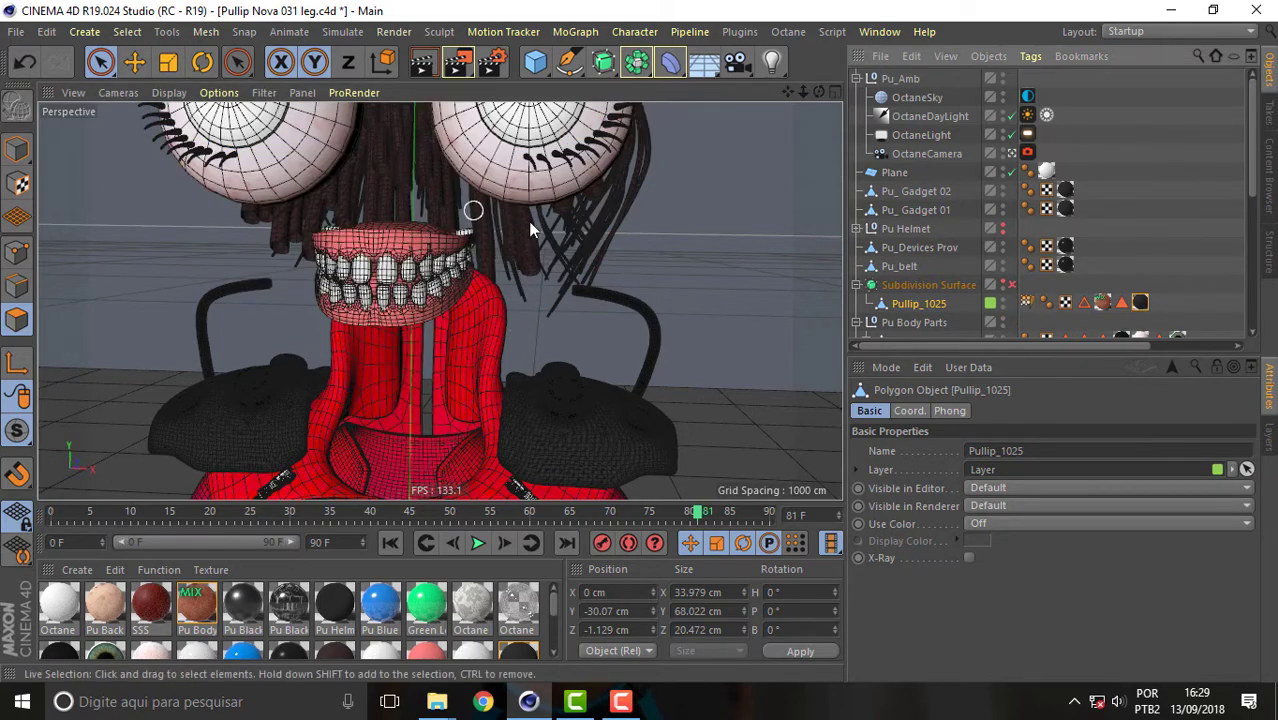
Step: Select the five Pu Inside Mouth children: teeth inf, tongue, geng inf, teeth sup and geng sup
left_click_drag(822, 90, 289, 310)
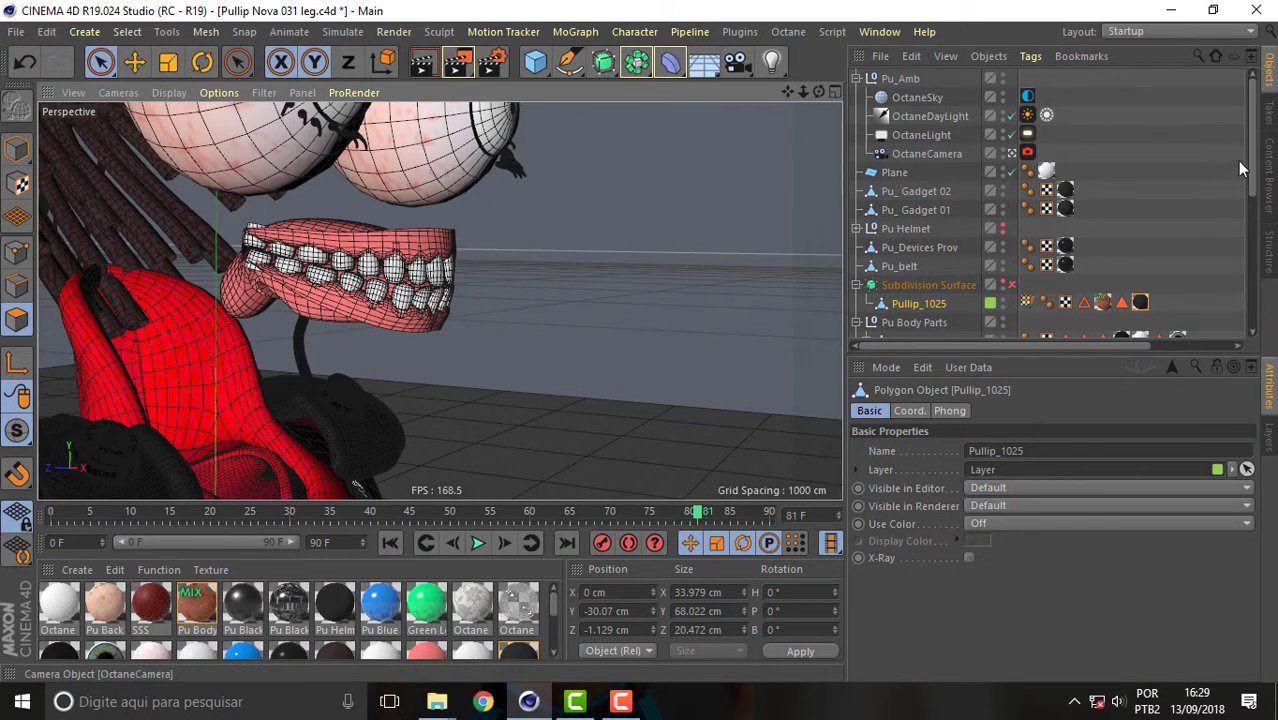
scroll(950, 200, "down", 3)
scroll(930, 200, "down", 3)
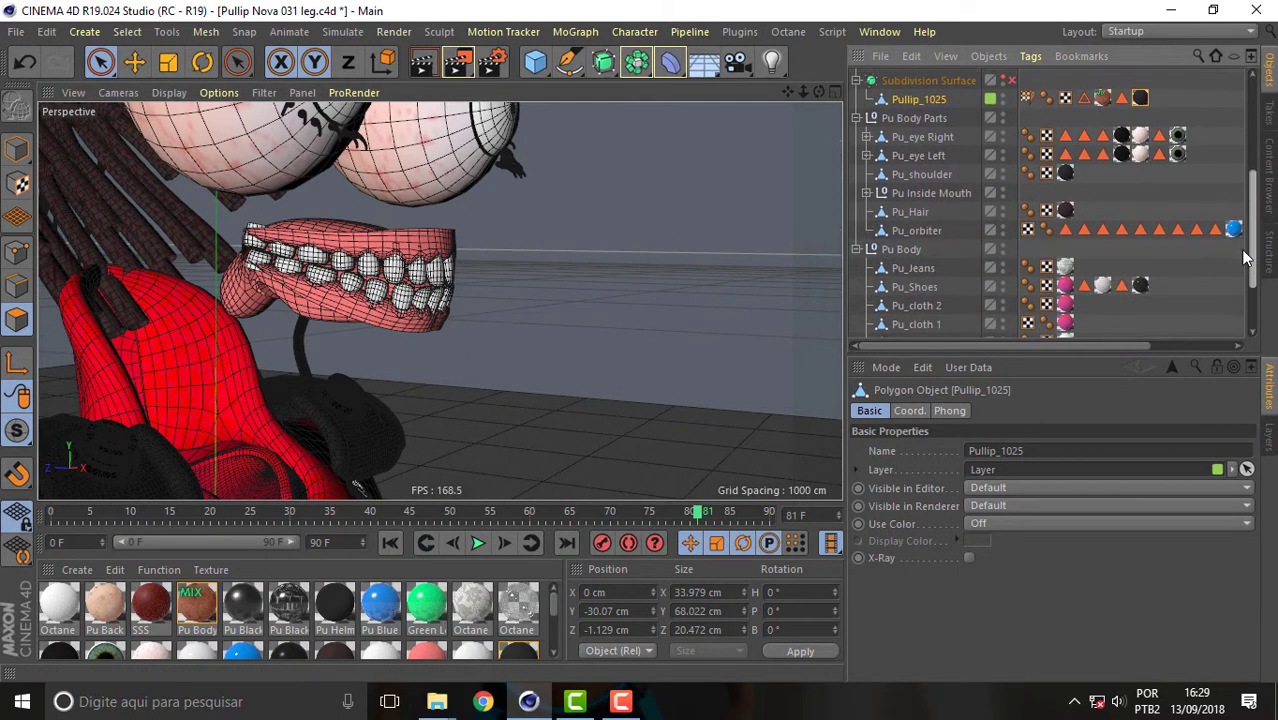
left_click(866, 193)
left_click(932, 213)
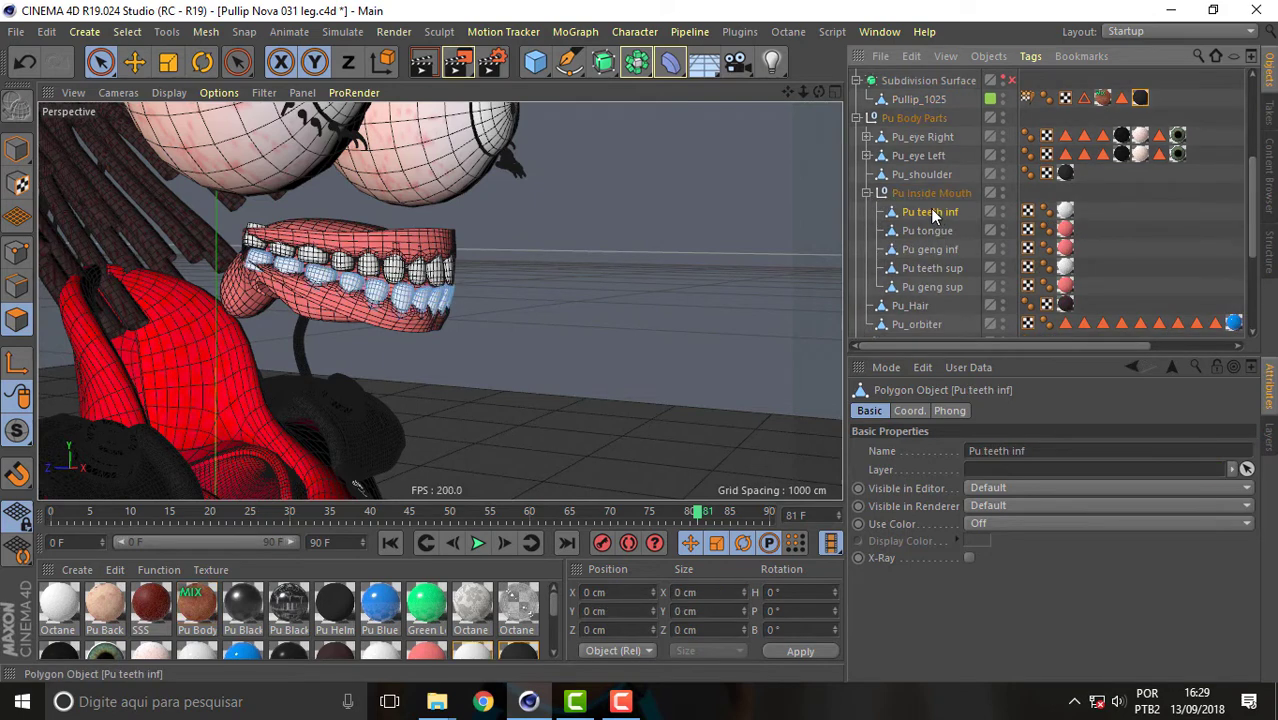
left_click(938, 232, "ctrl")
left_click(940, 250, "ctrl")
left_click(940, 269, "ctrl")
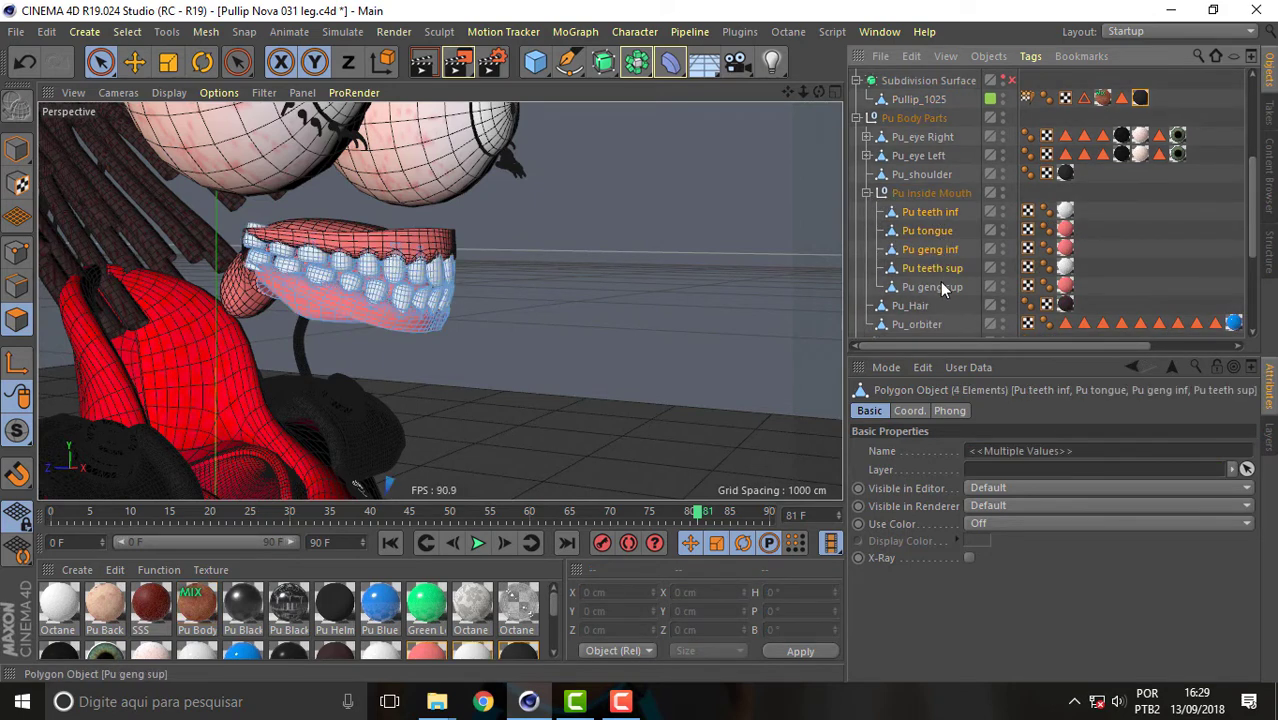
left_click(940, 287, "ctrl")
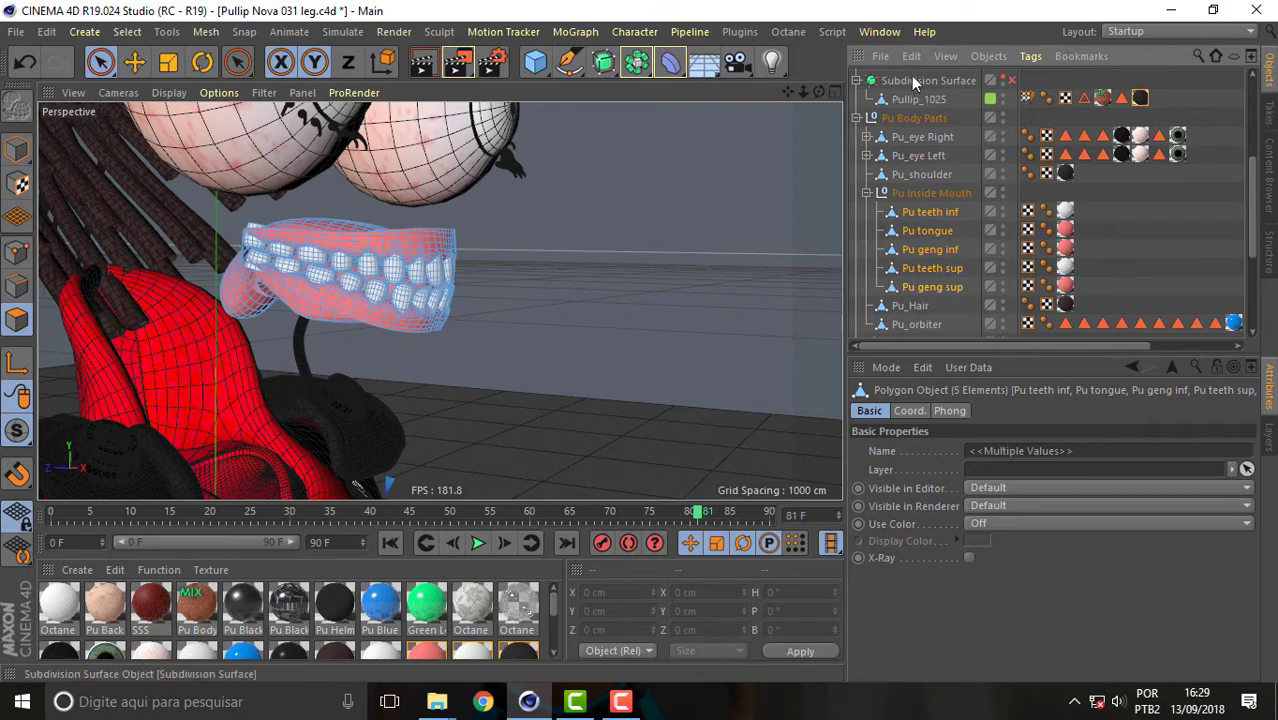
left_click(880, 32)
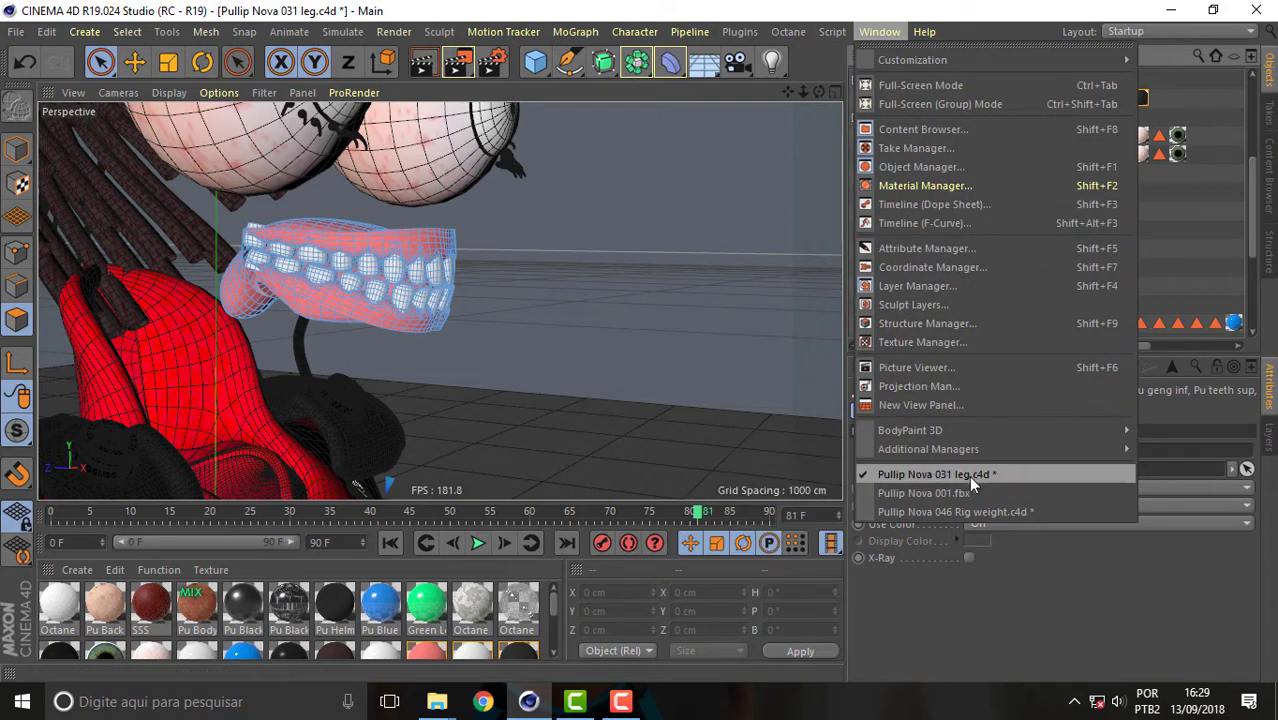
Step: Paste the five mouth meshes into Pullip Nova 046 Rig weight.c4d below Pu_cilio sup
left_click(974, 510)
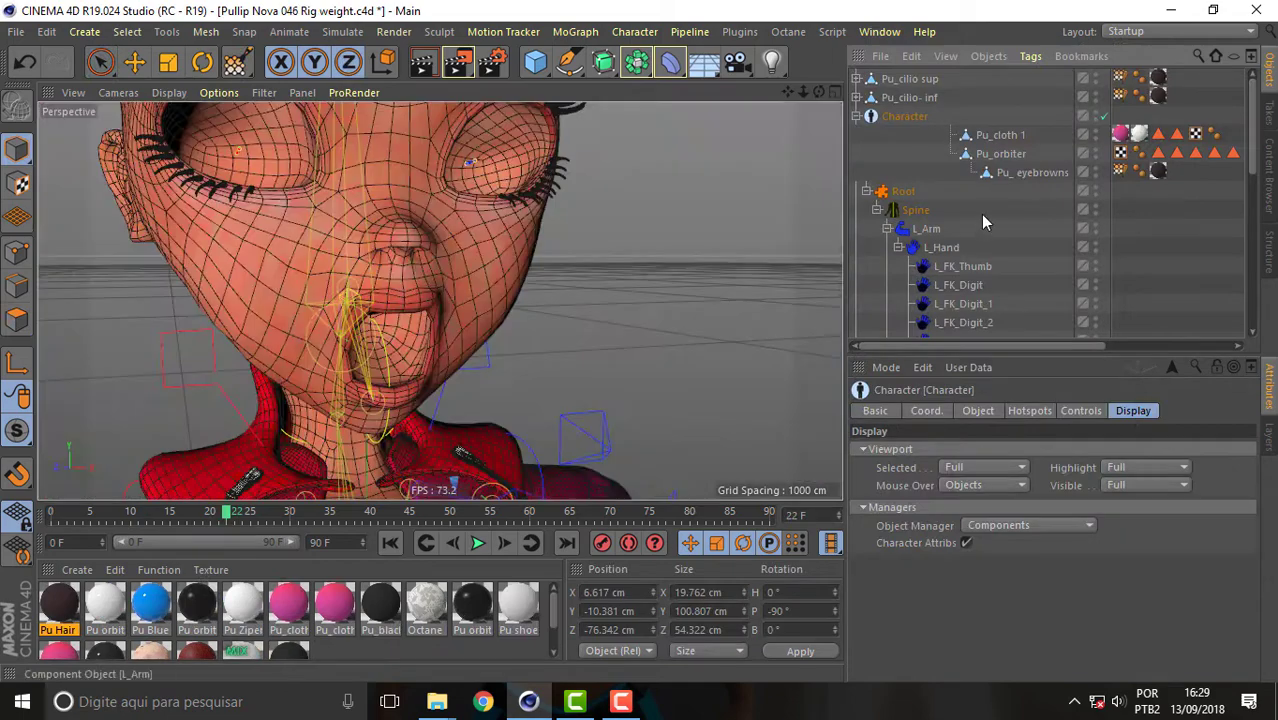
left_click(918, 80)
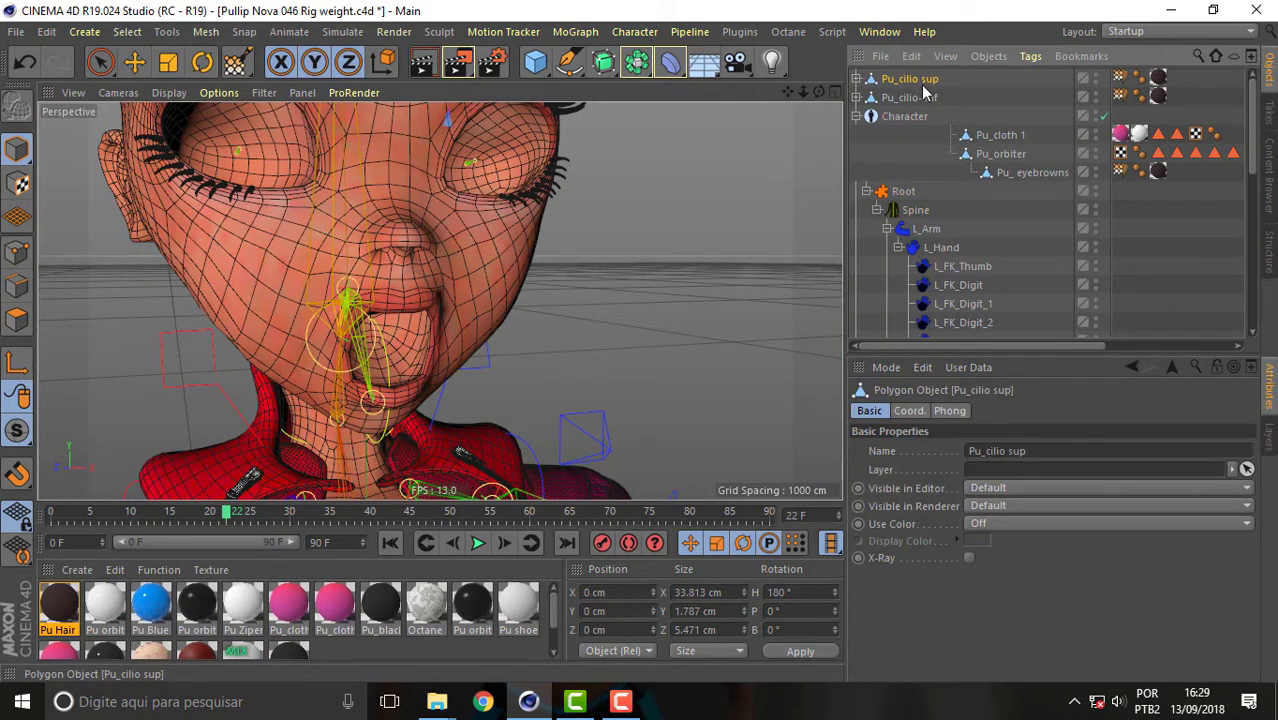
key("ctrl+v")
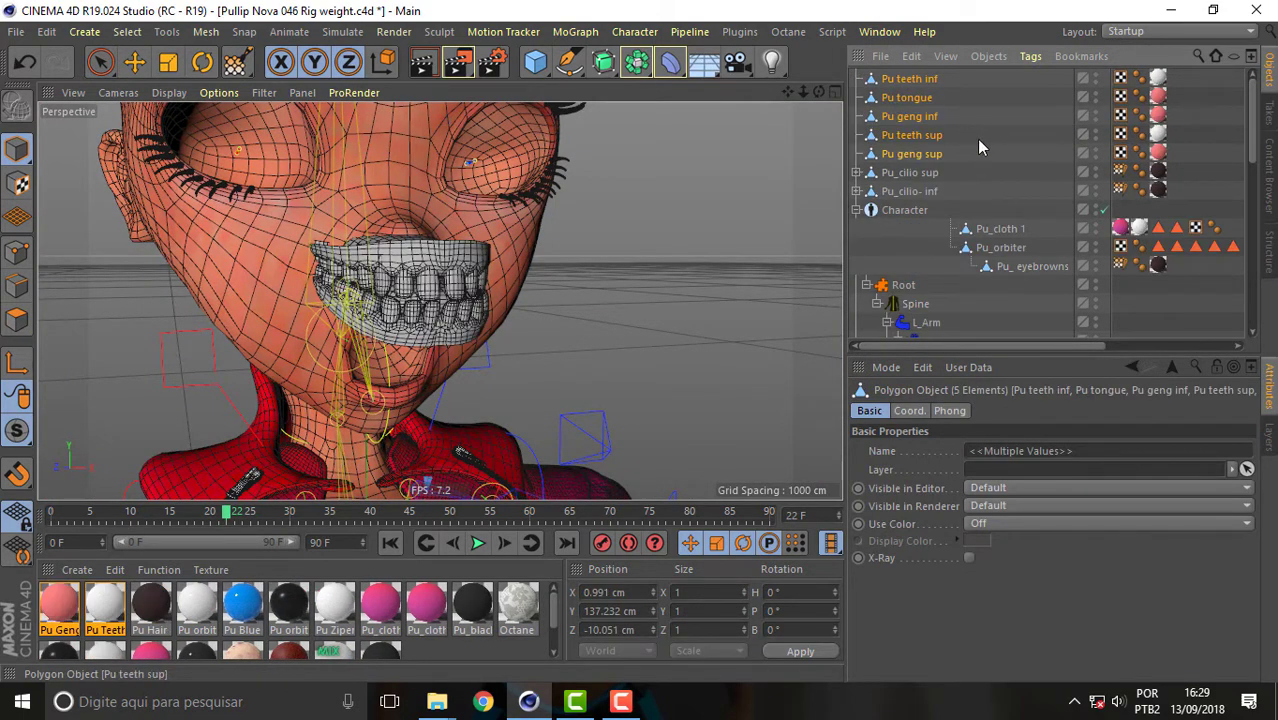
Step: Scrub the jaw animation back and forth to check the teeth against the face
left_click_drag(229, 515, 3, 497)
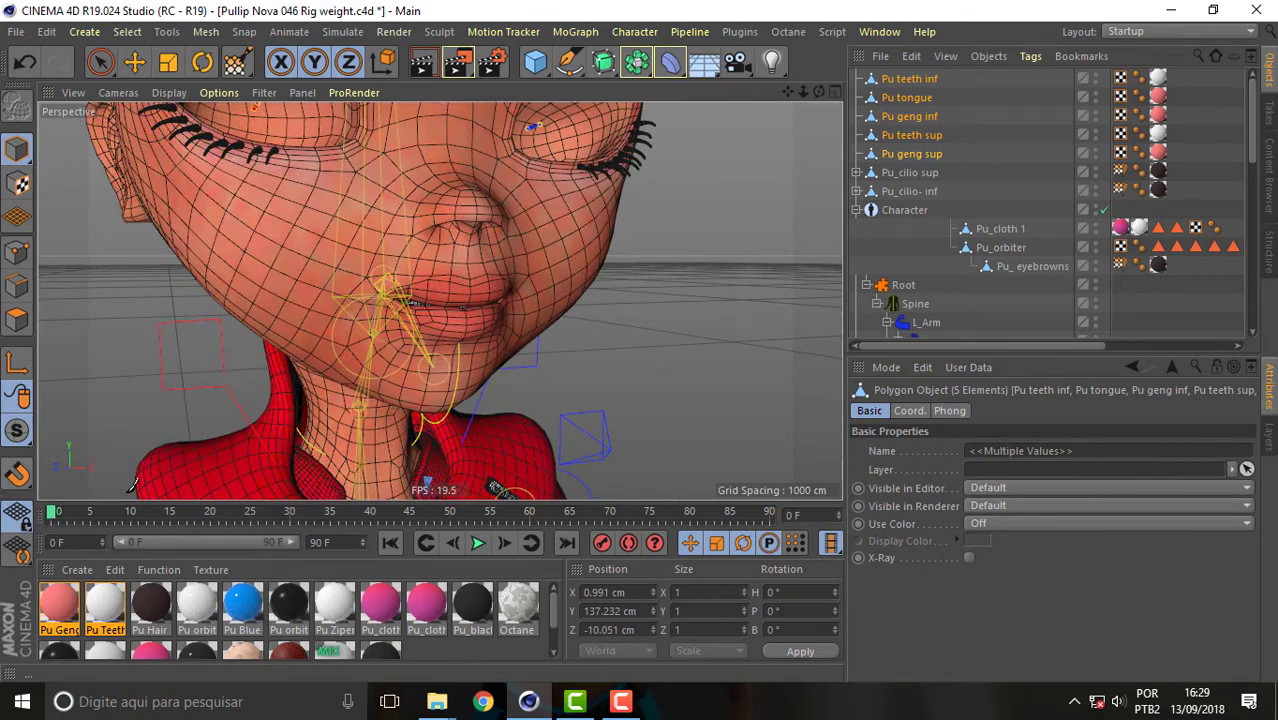
left_click_drag(52, 513, 207, 512)
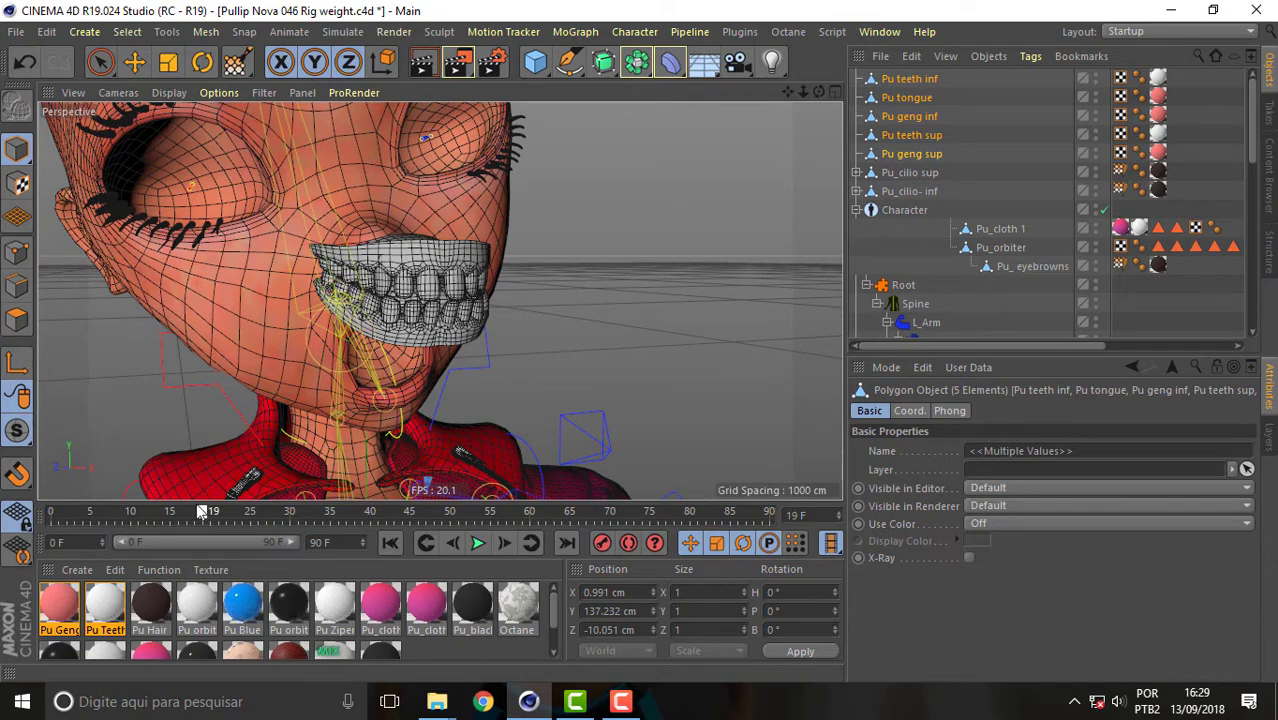
left_click_drag(201, 511, 50, 513)
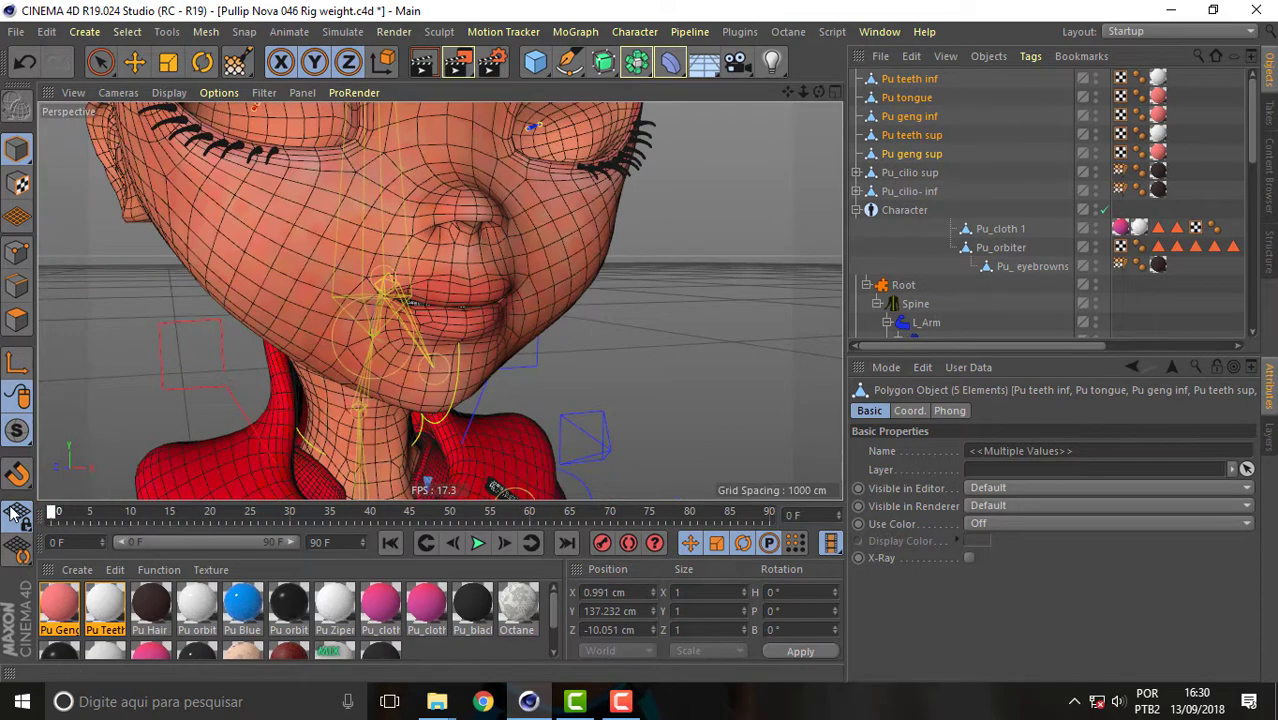
Step: Move Pu geng inf above Pu tongue, then Pu teeth sup and Pu geng sup to the top
left_click(925, 83)
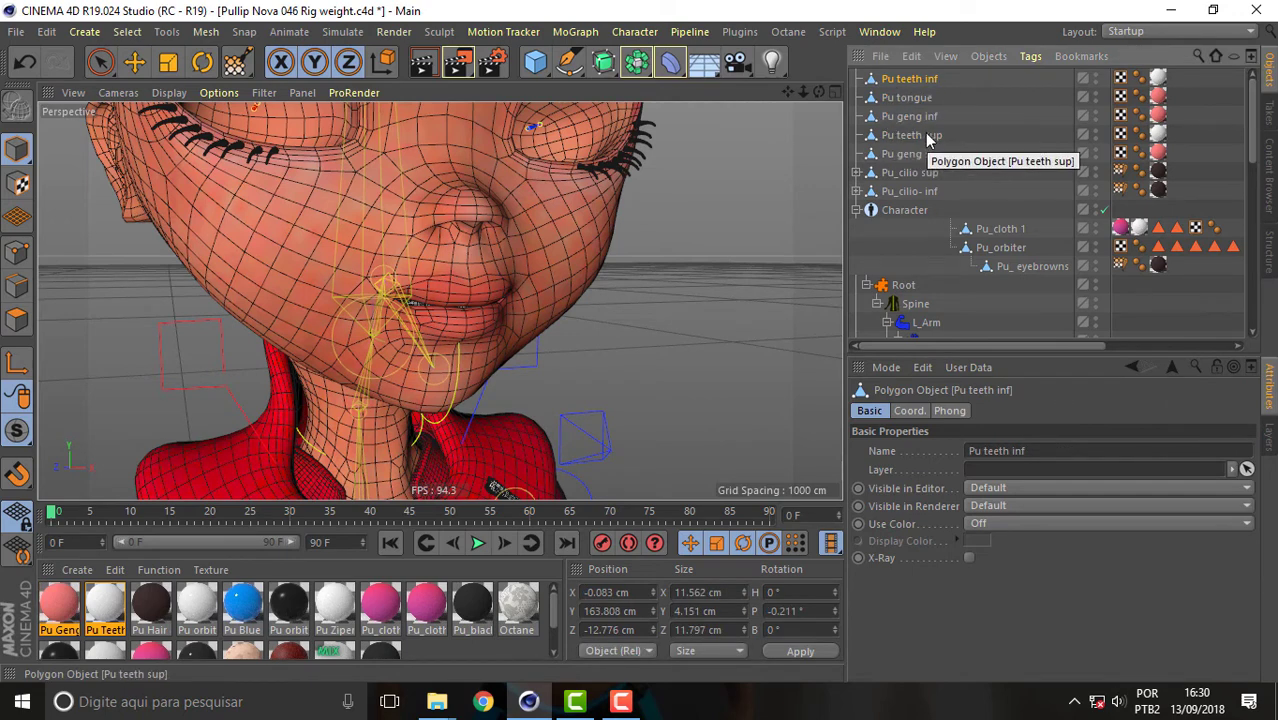
left_click(908, 119)
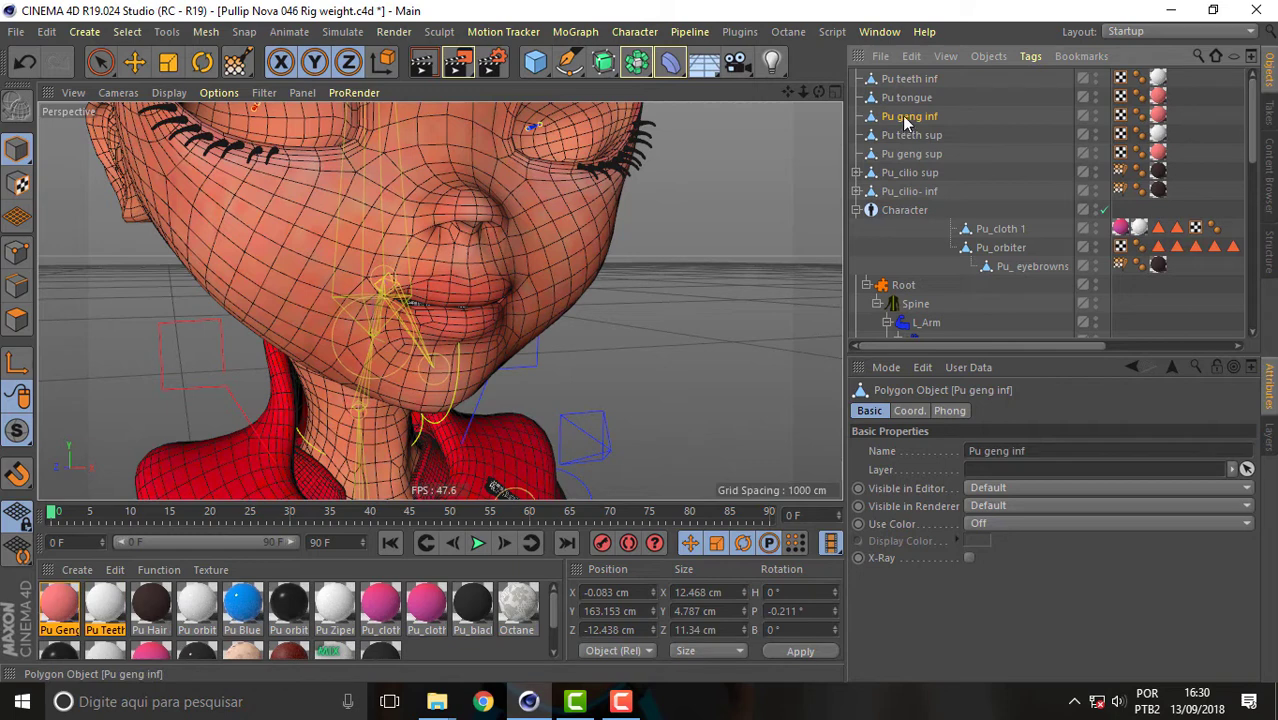
left_click_drag(906, 121, 910, 93)
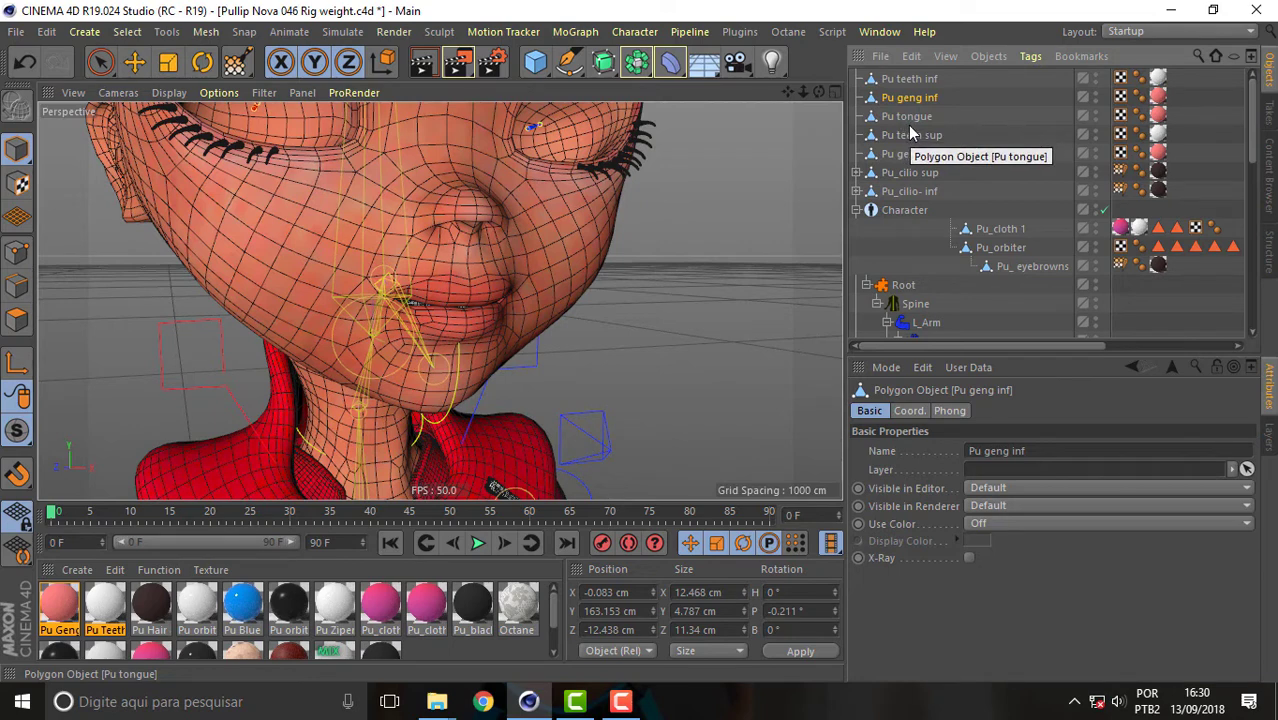
left_click(913, 140)
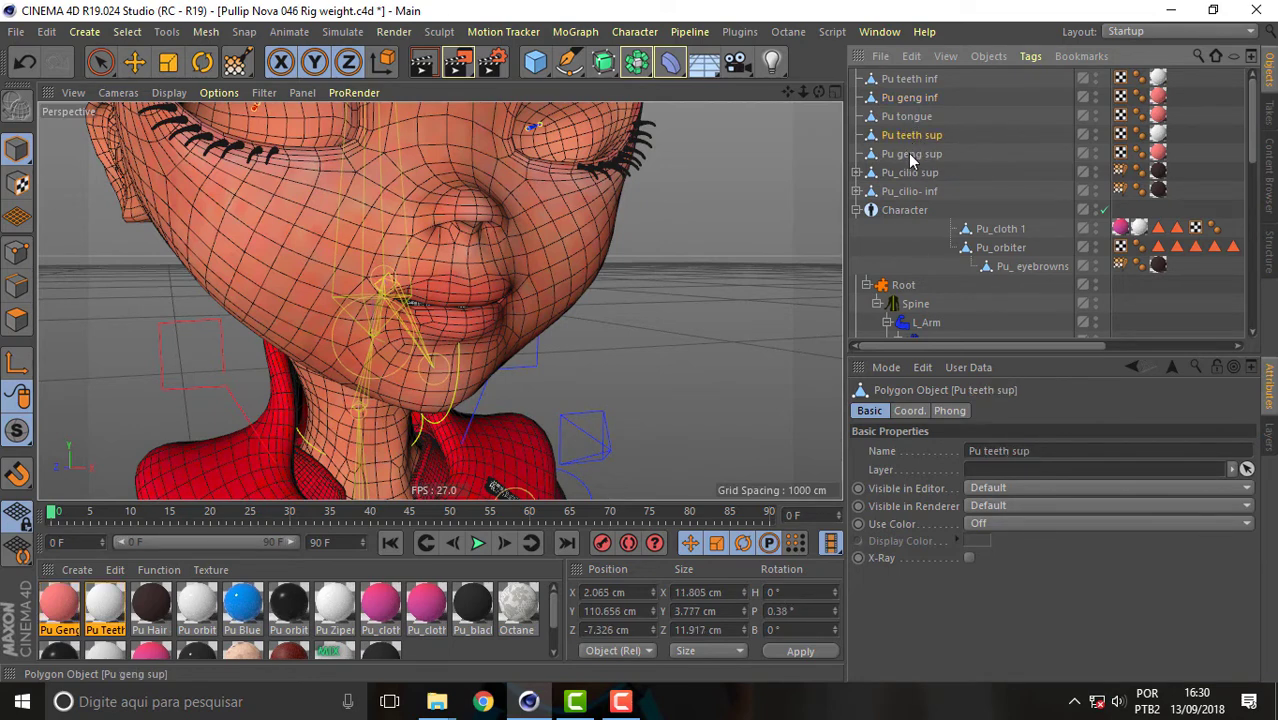
left_click(907, 155, "ctrl")
left_click_drag(907, 155, 910, 80)
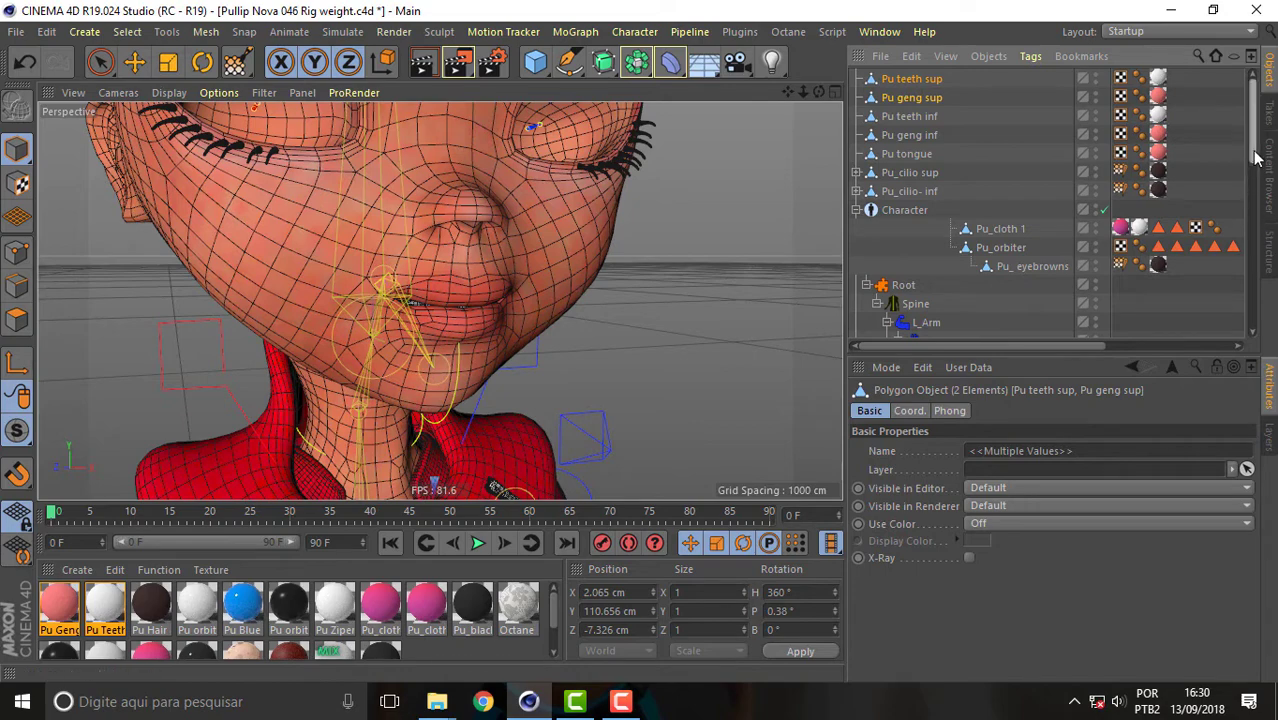
mouse_move(1250, 130)
left_mouse_down()
mouse_move(1250, 190)
mouse_move(1248, 135)
left_mouse_up()
Step: Open a floating second Objects window, move it aside, and select the Character rig in the viewport
left_click(1250, 62)
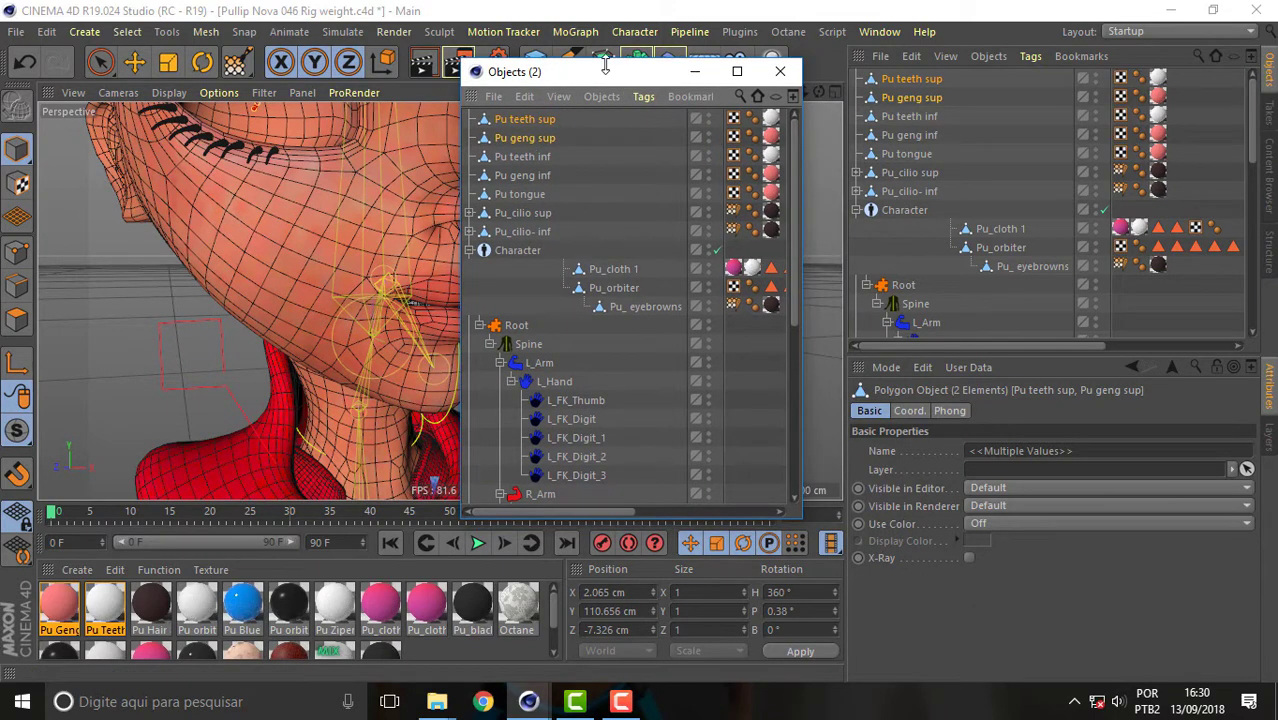
left_click_drag(608, 72, 680, 67)
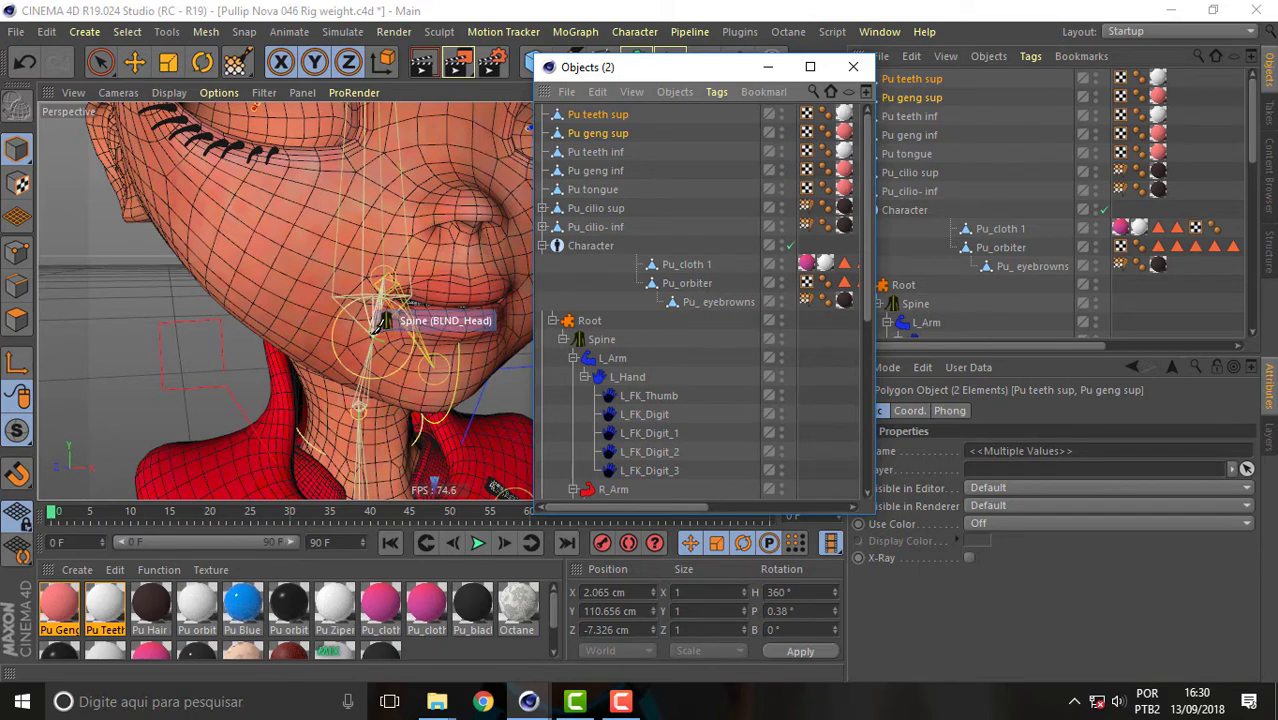
left_click(383, 322)
left_click_drag(382, 322, 428, 384)
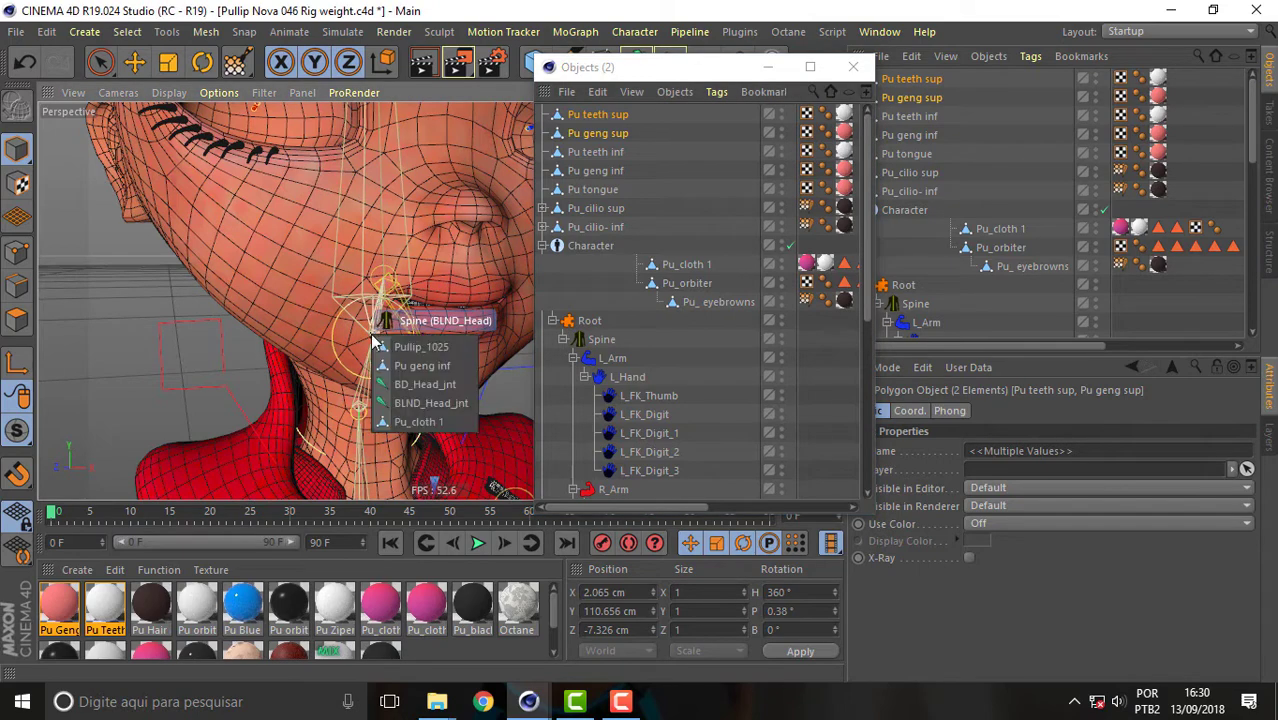
left_click(428, 384)
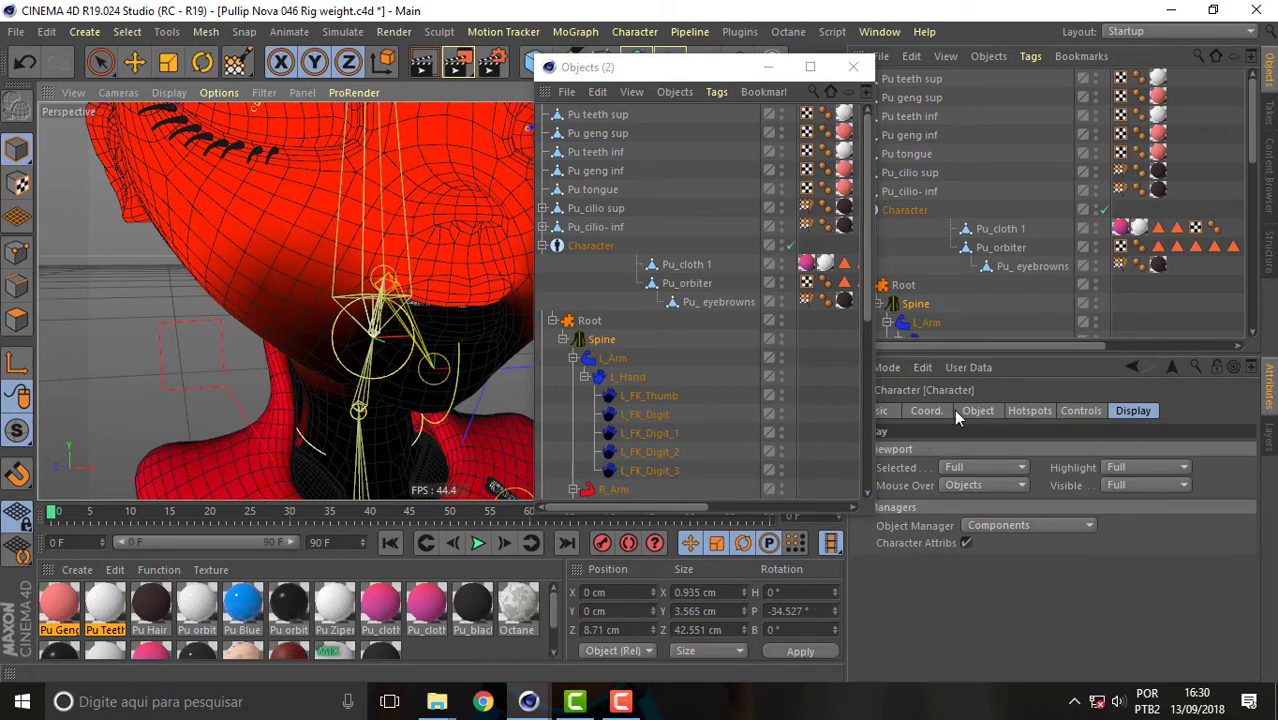
left_click(909, 211)
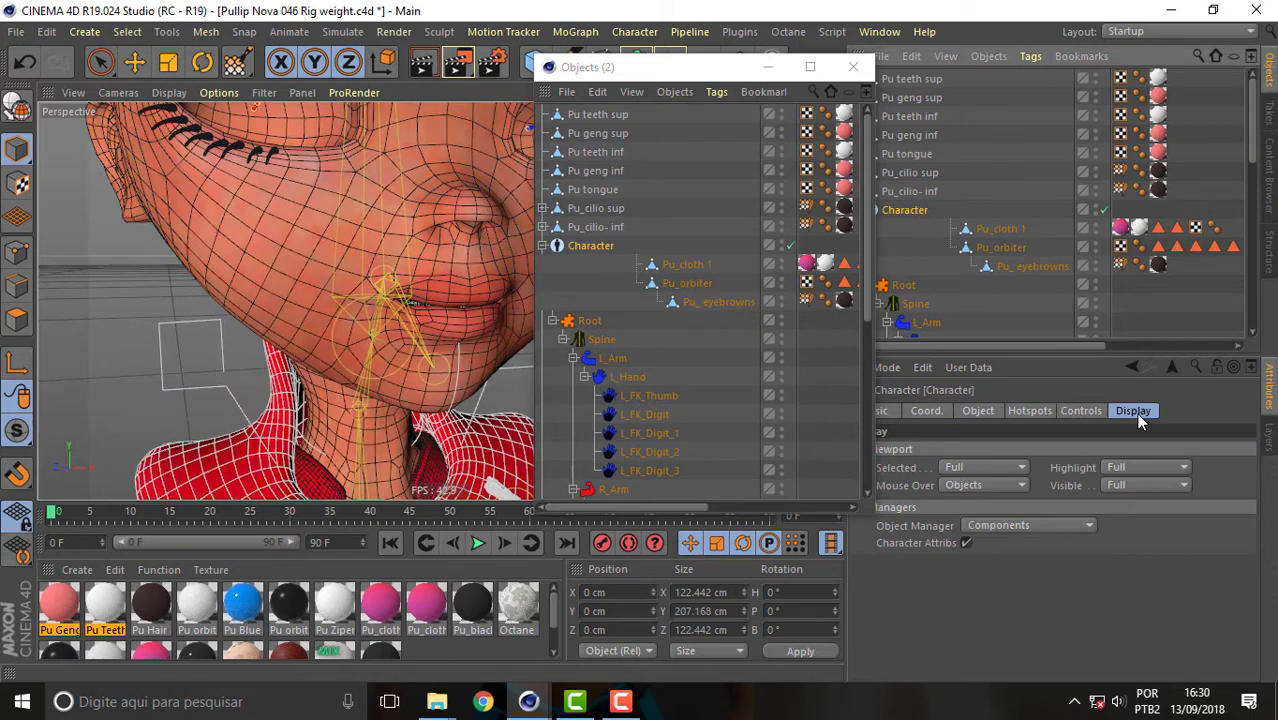
Step: Set the Character's Object Manager display to Component Hierarchy and select the BD_Head_jnt joint
left_click(1022, 525)
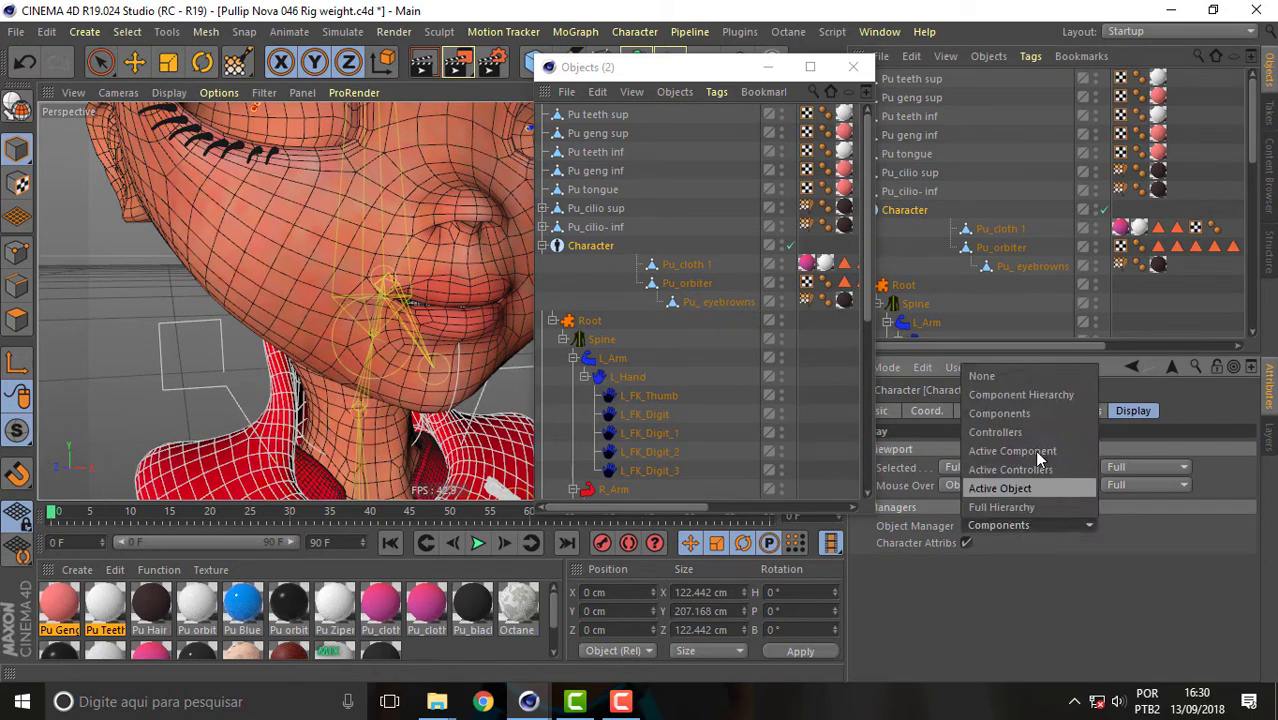
left_click(1043, 396)
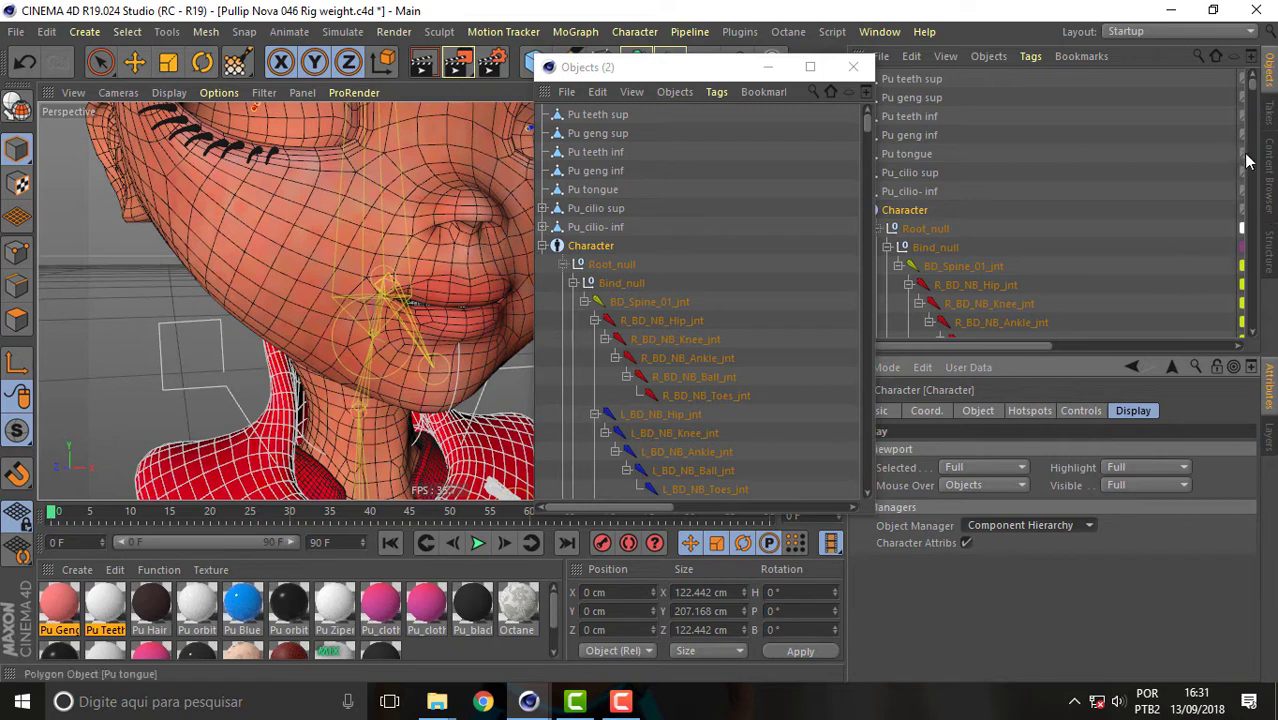
left_click(375, 343)
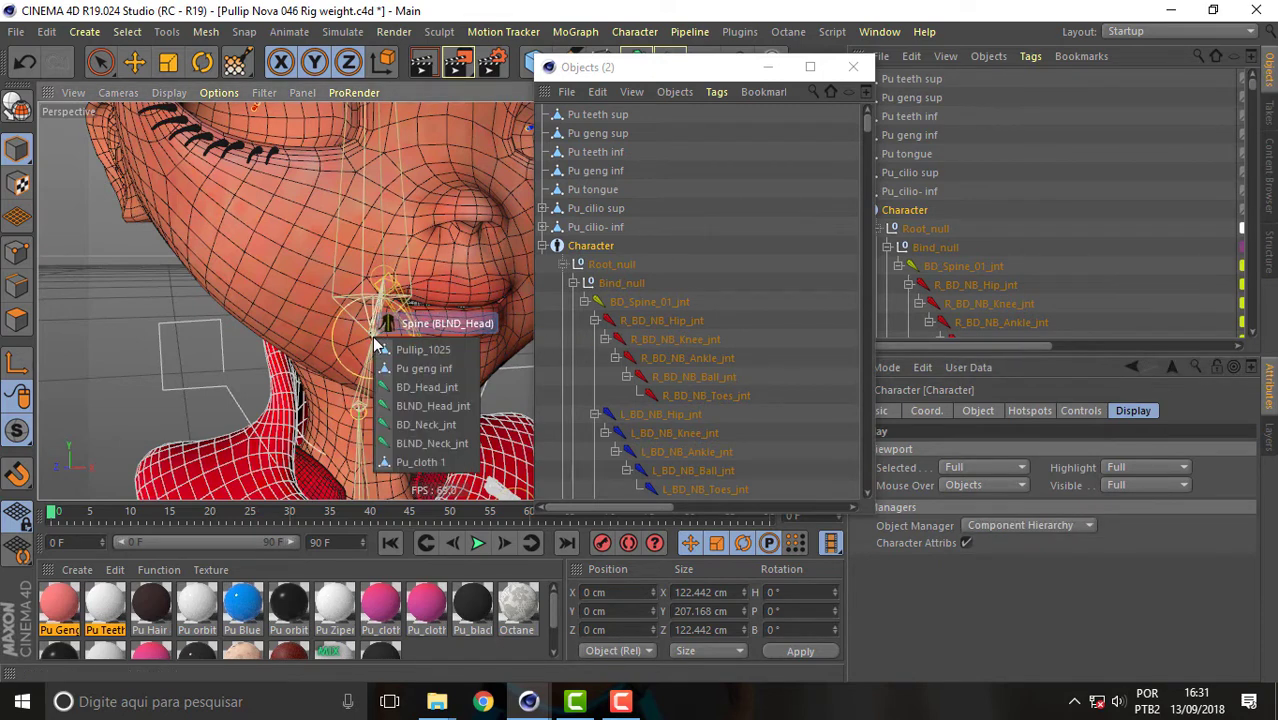
left_click(430, 386)
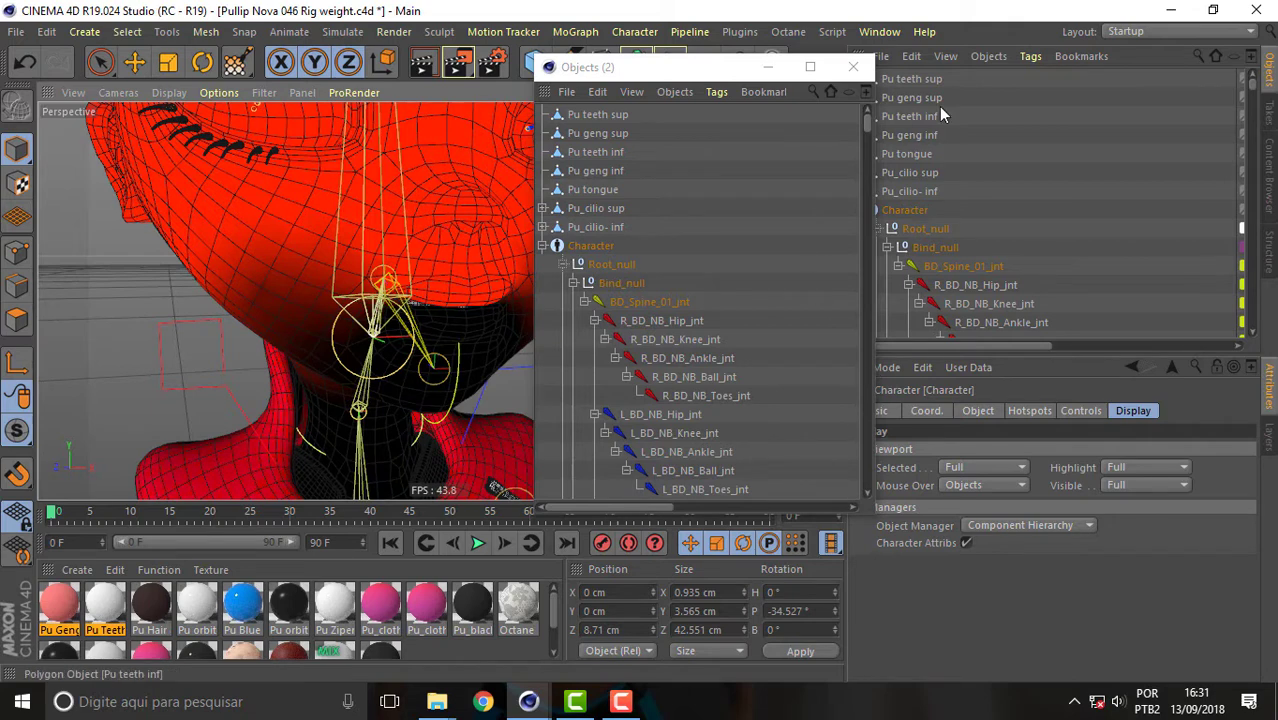
left_click(945, 56)
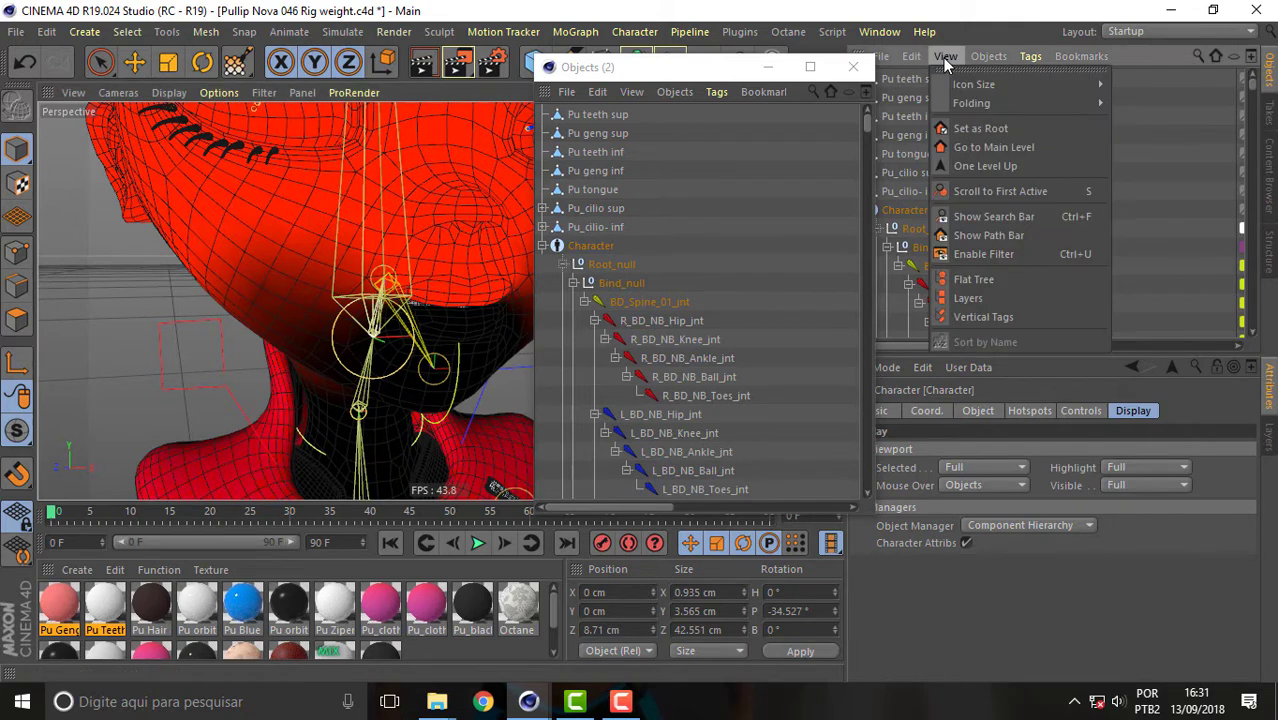
Step: Scroll the object list to BD_Head_jnt and drop Pu teeth sup and Pu geng sup onto it
left_click(1017, 190)
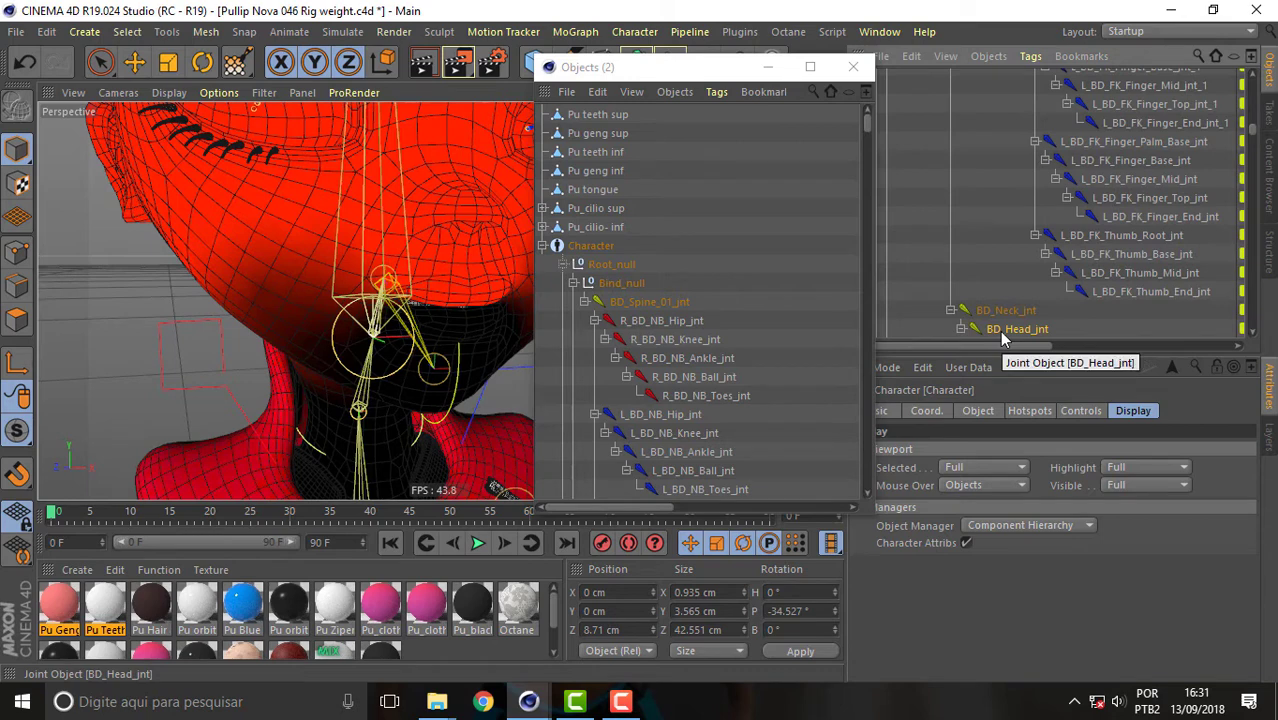
left_click(594, 120)
left_click(600, 136, "ctrl")
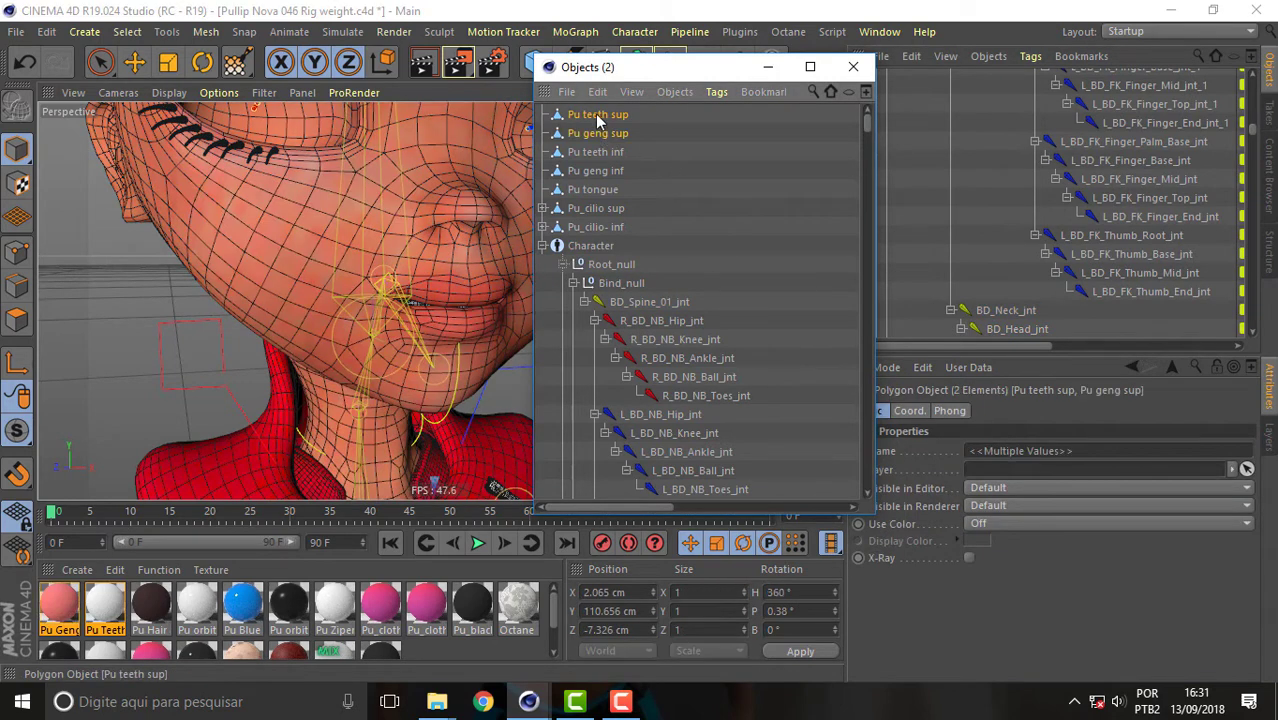
left_click_drag(598, 120, 1025, 333)
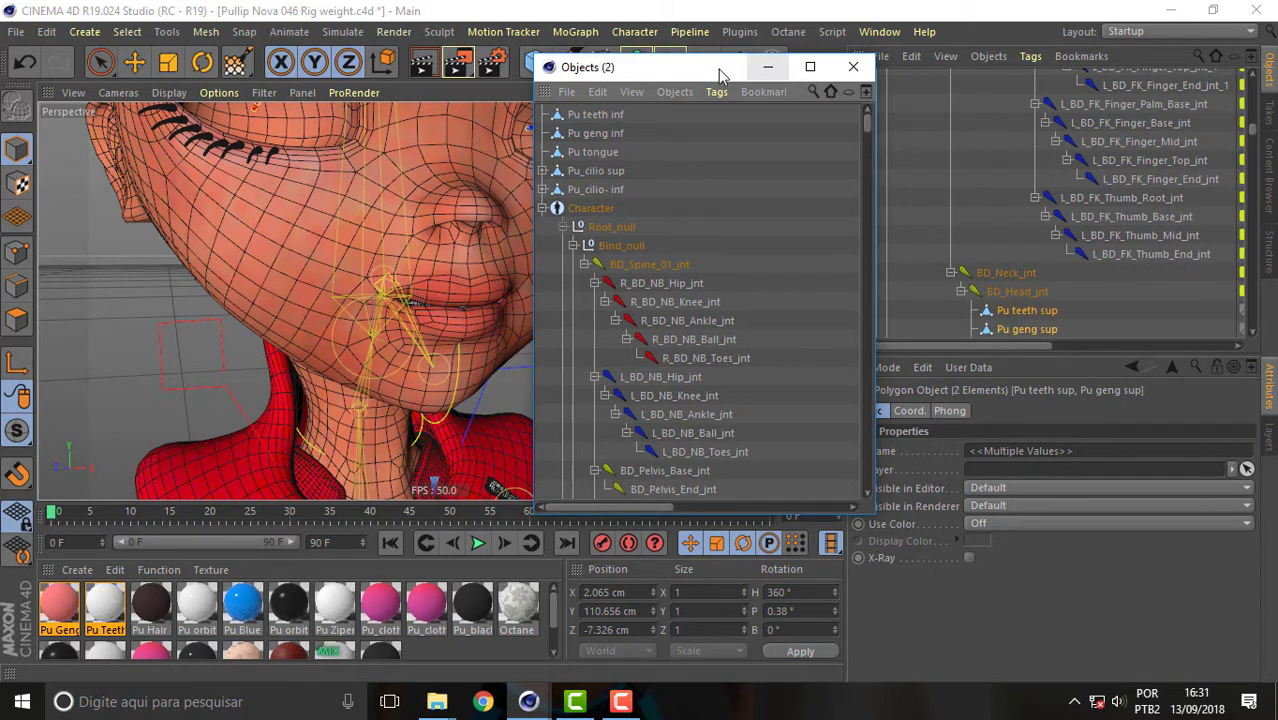
left_click_drag(720, 72, 898, 118)
left_click_drag(45, 518, 257, 520)
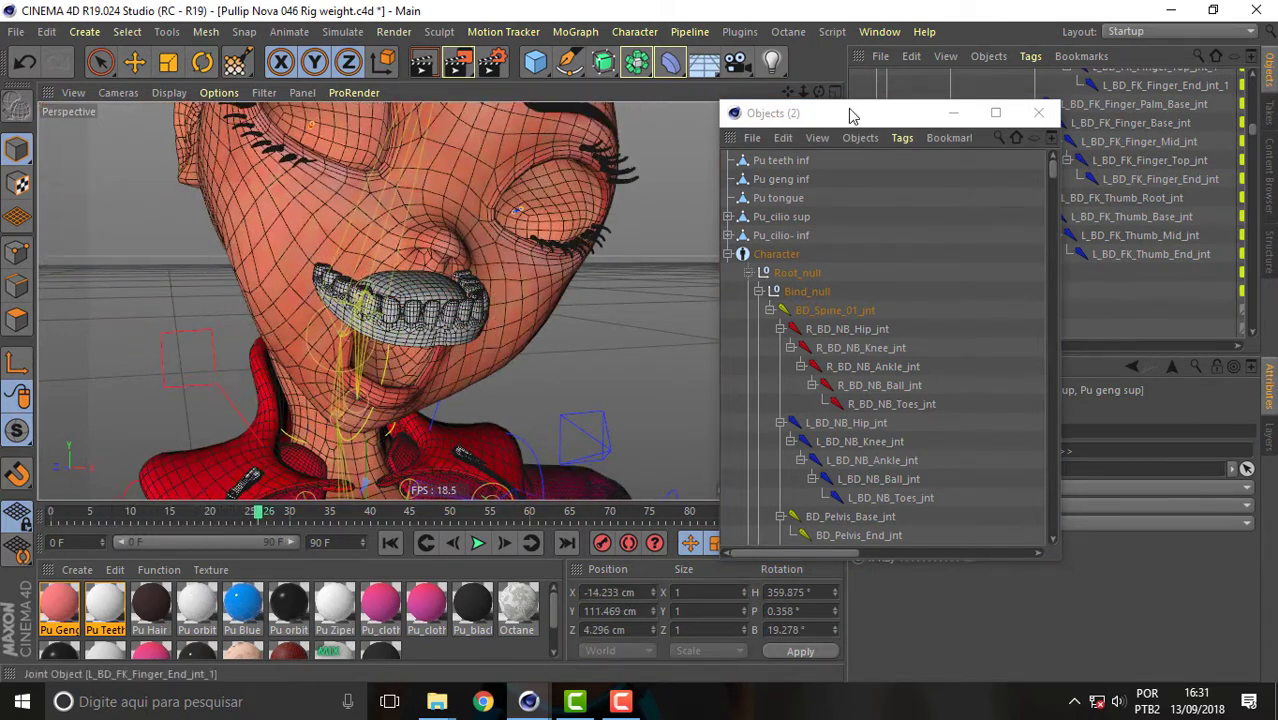
left_click_drag(845, 110, 978, 168)
left_click_drag(820, 95, 820, 200)
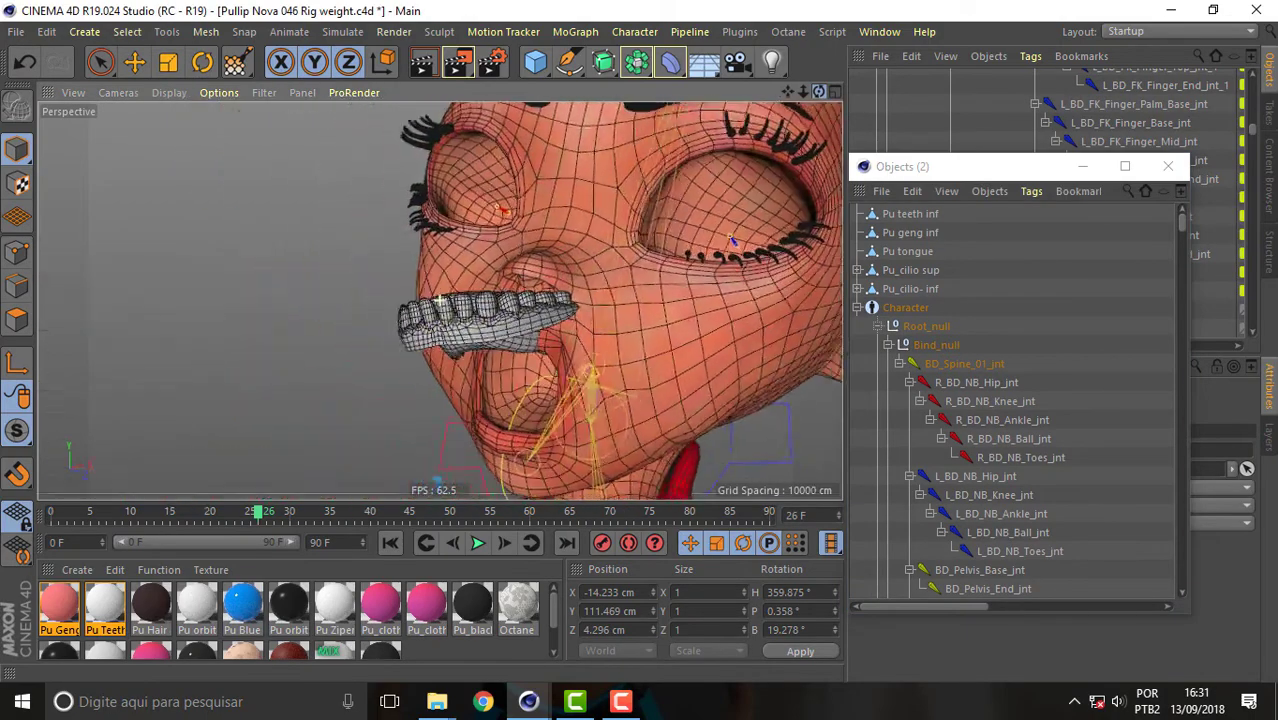
left_click_drag(820, 92, 820, 200)
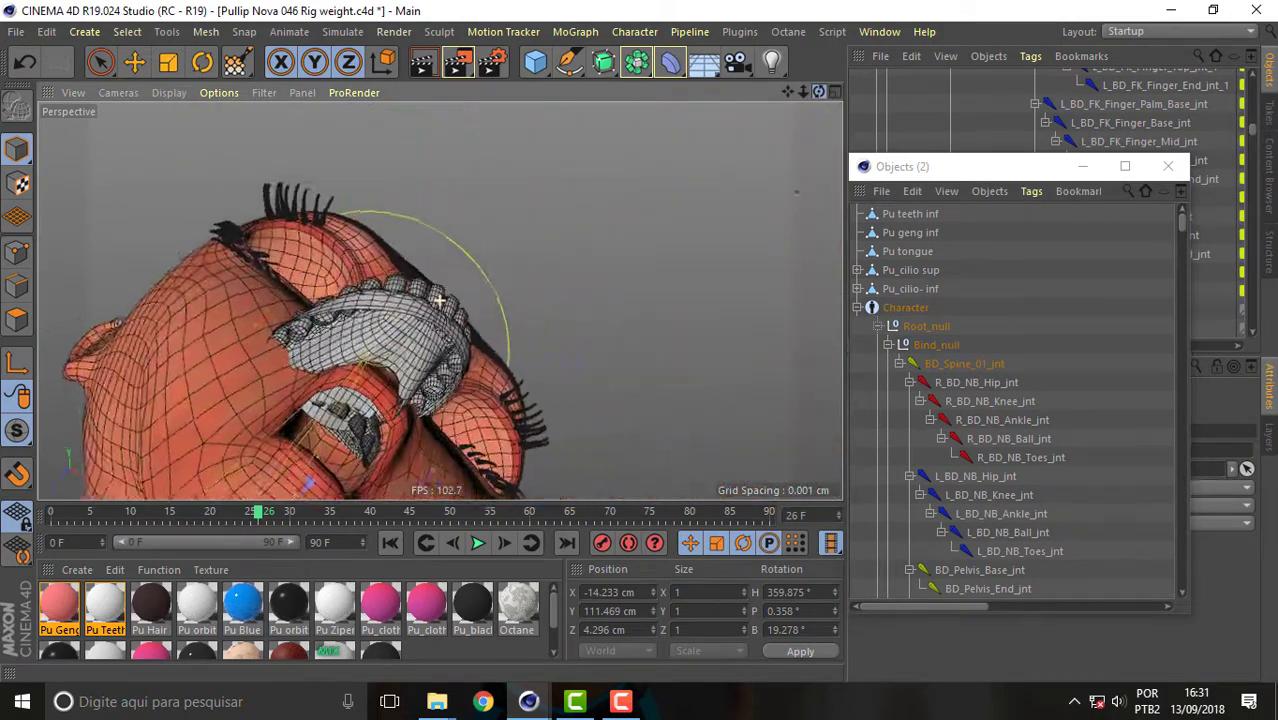
left_click_drag(820, 92, 820, 200)
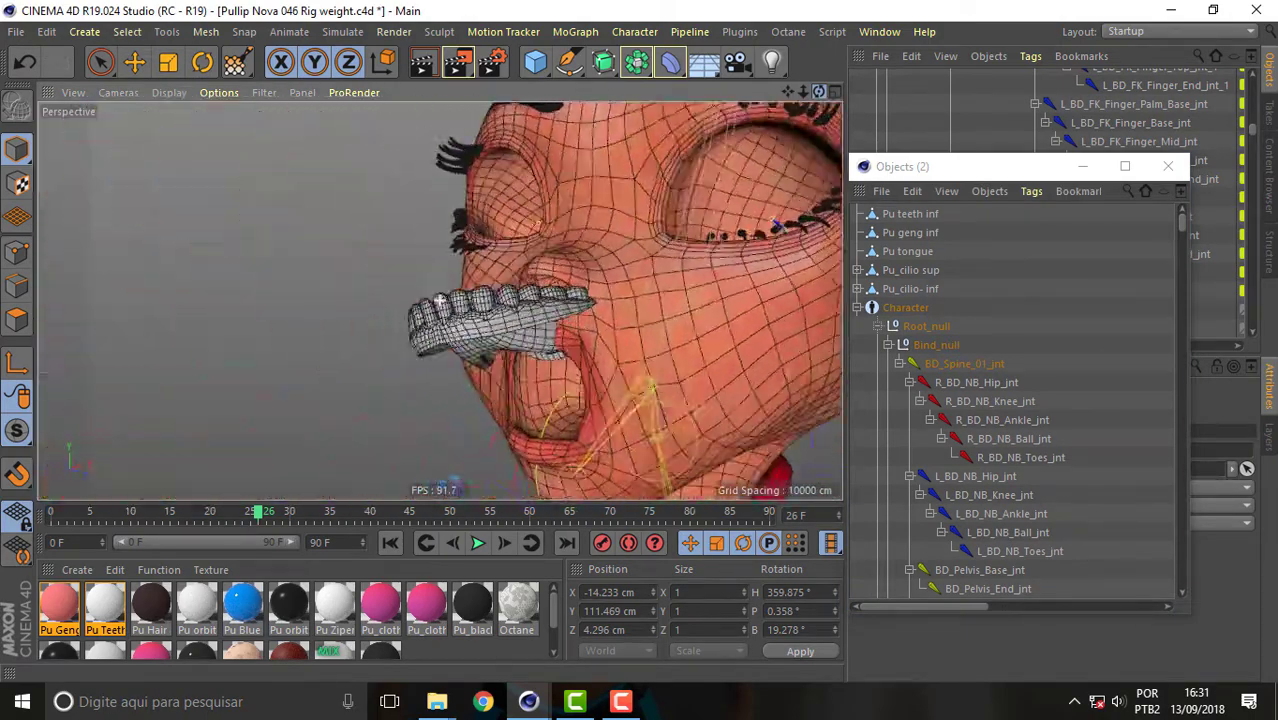
left_click_drag(820, 92, 820, 200)
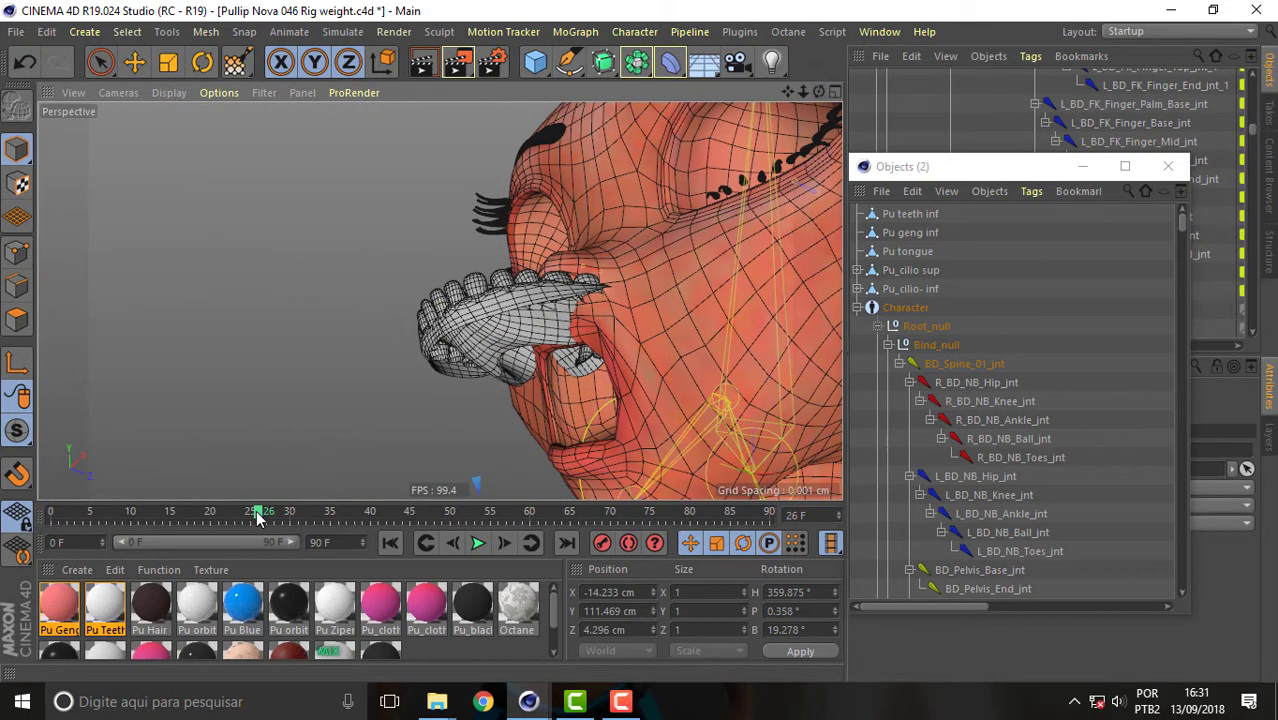
left_click_drag(257, 515, 90, 482)
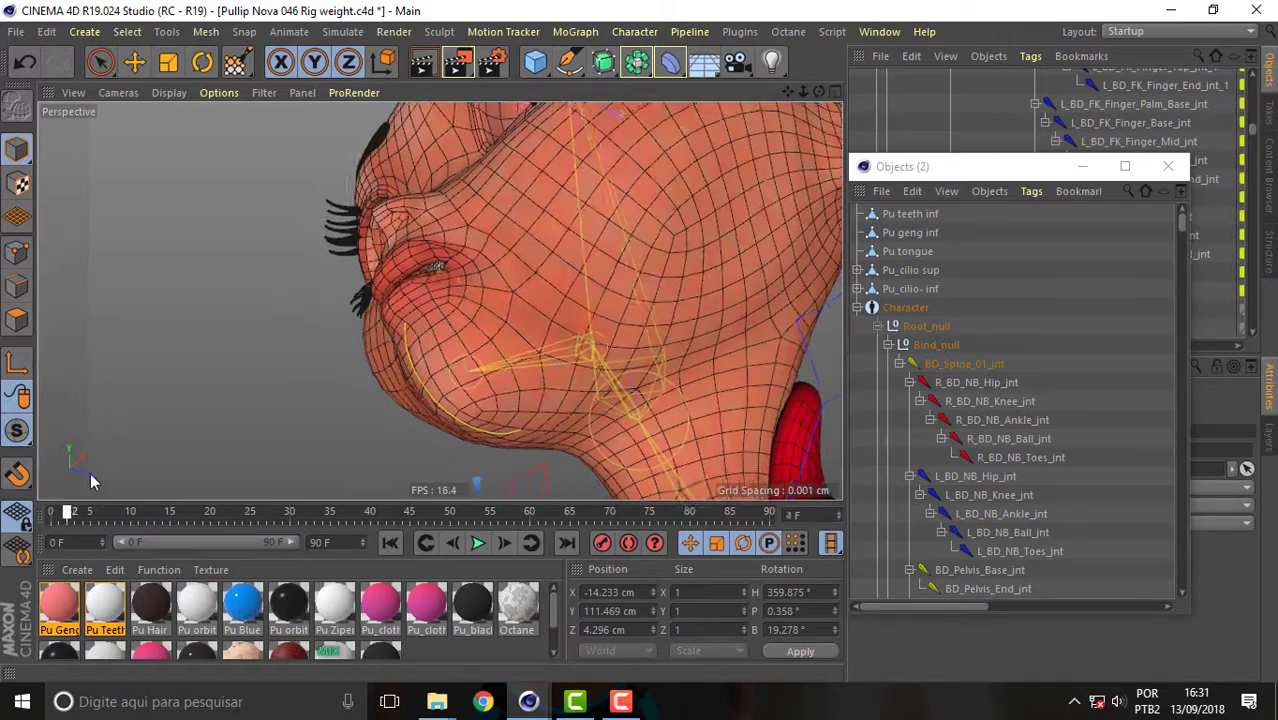
left_click_drag(90, 482, 316, 486)
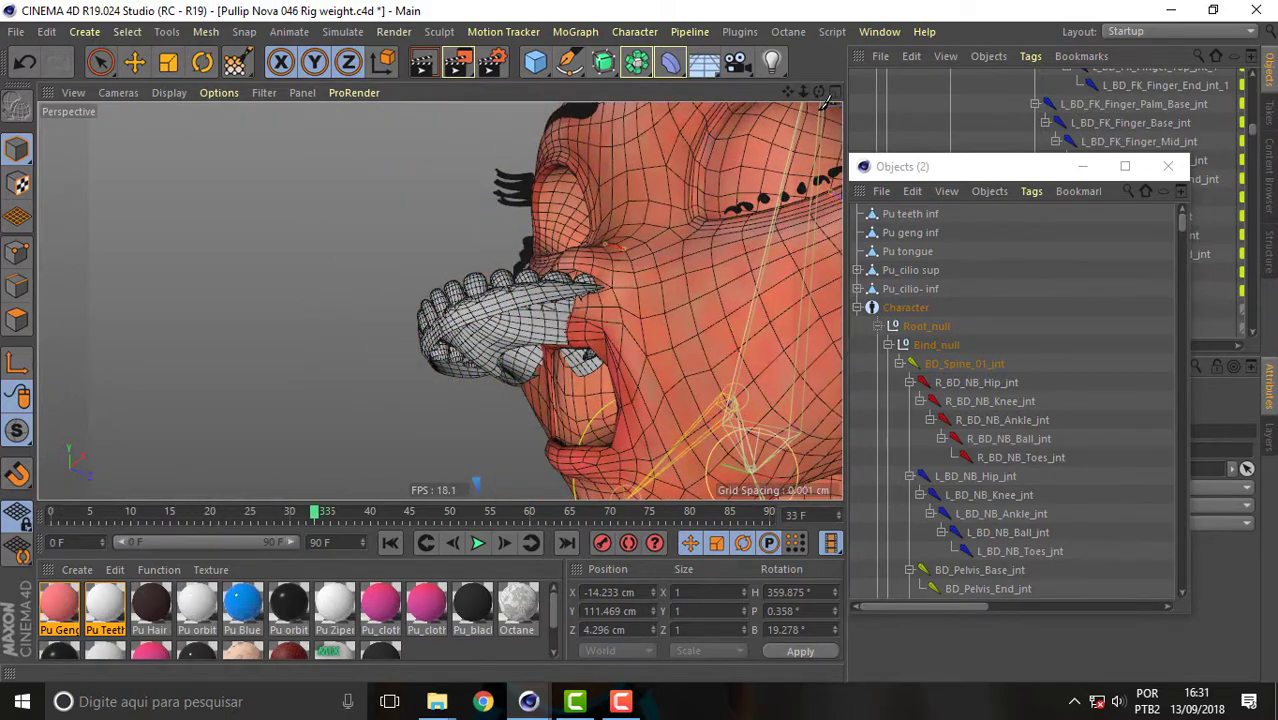
mouse_move(818, 92)
left_mouse_down()
mouse_move(438, 298)
mouse_move(380, 400)
left_mouse_up()
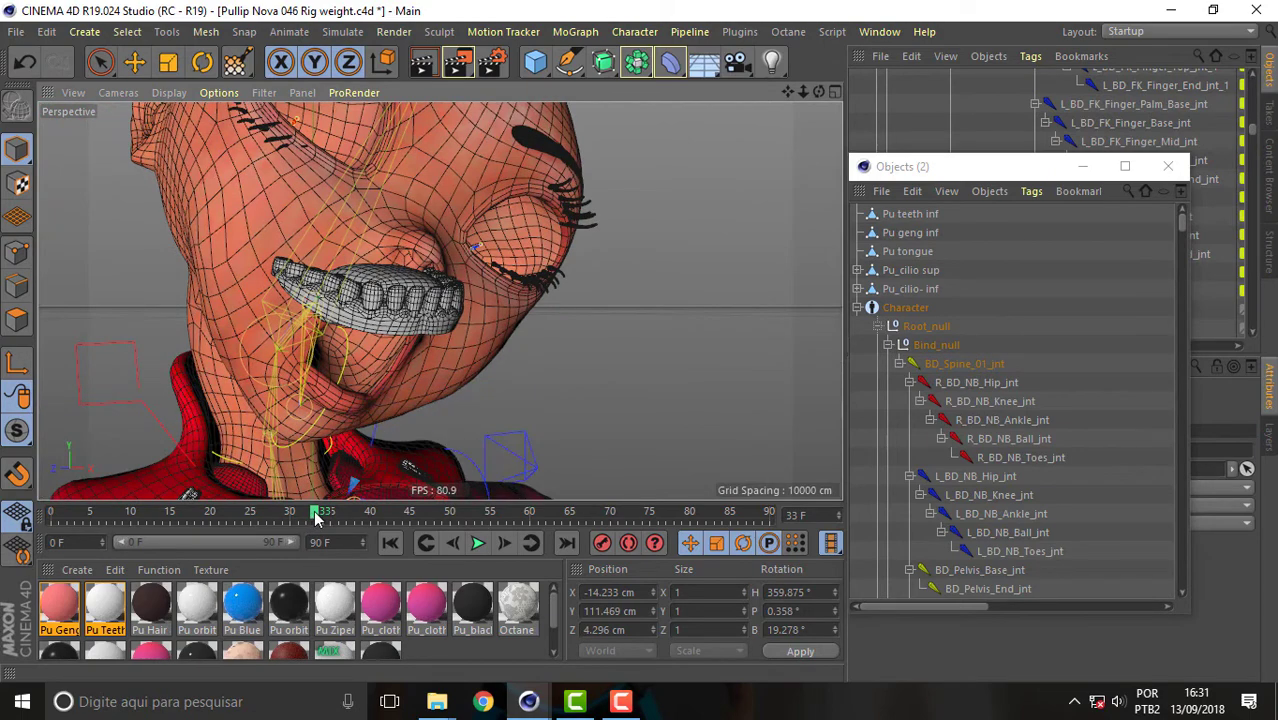
left_click_drag(316, 516, 3, 516)
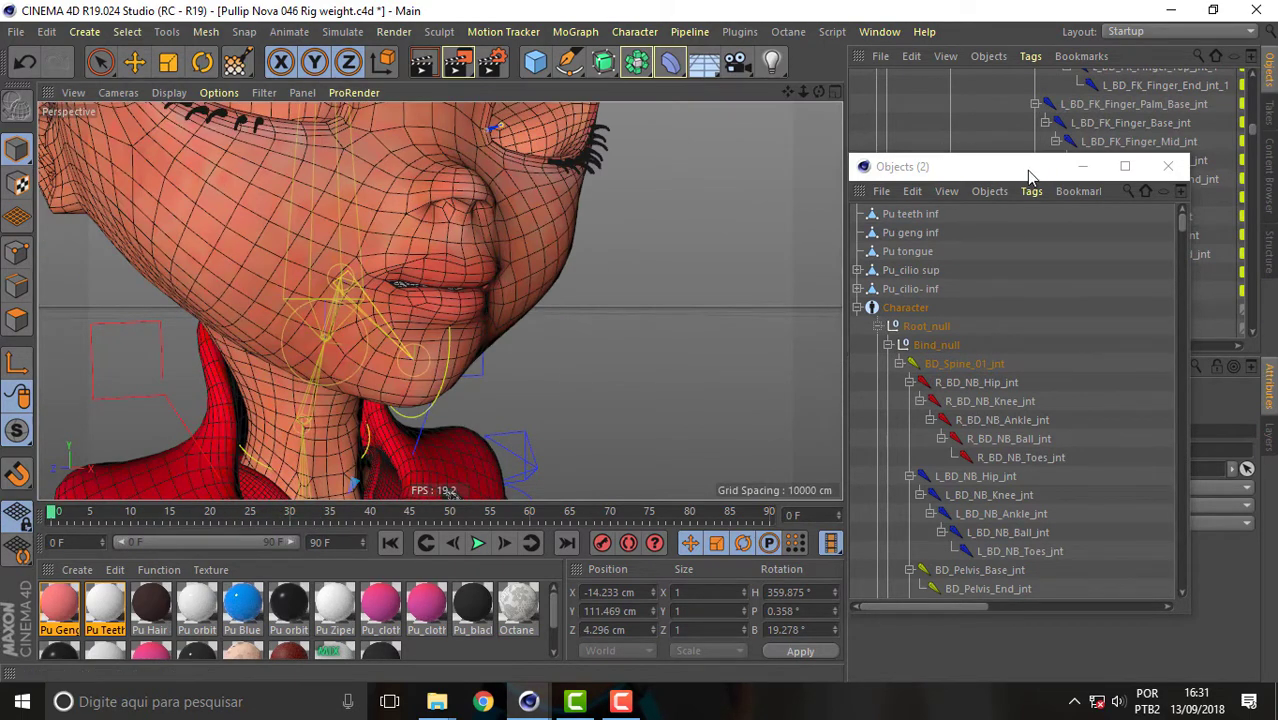
Step: Select the BD_Jaw_jnt joint from the viewport's list of overlapping objects
left_click_drag(1027, 170, 848, 108)
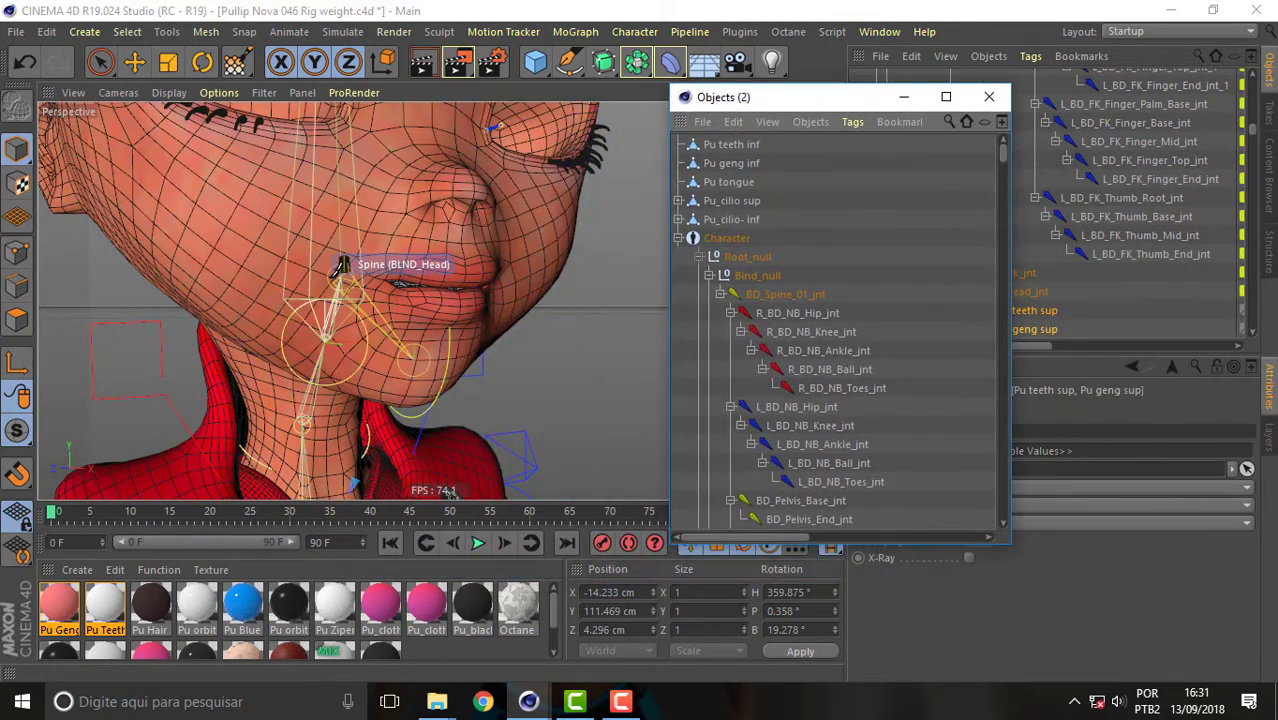
left_click(346, 277)
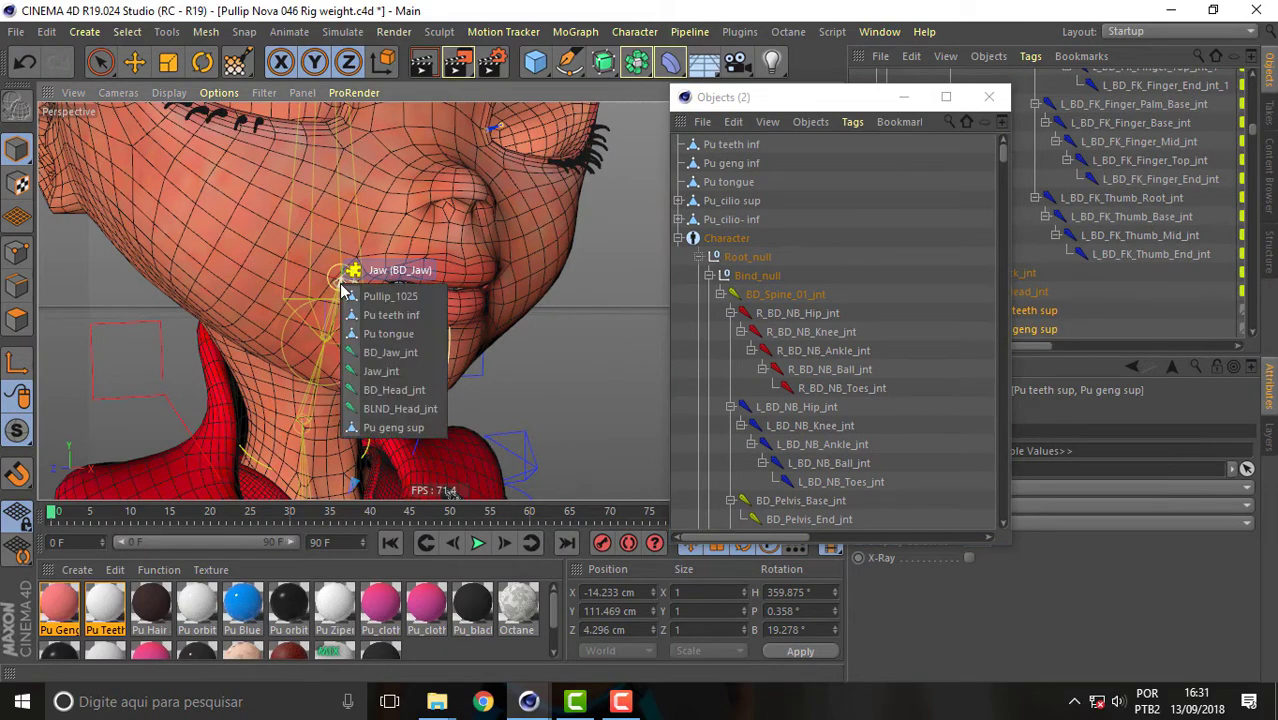
left_click(420, 353)
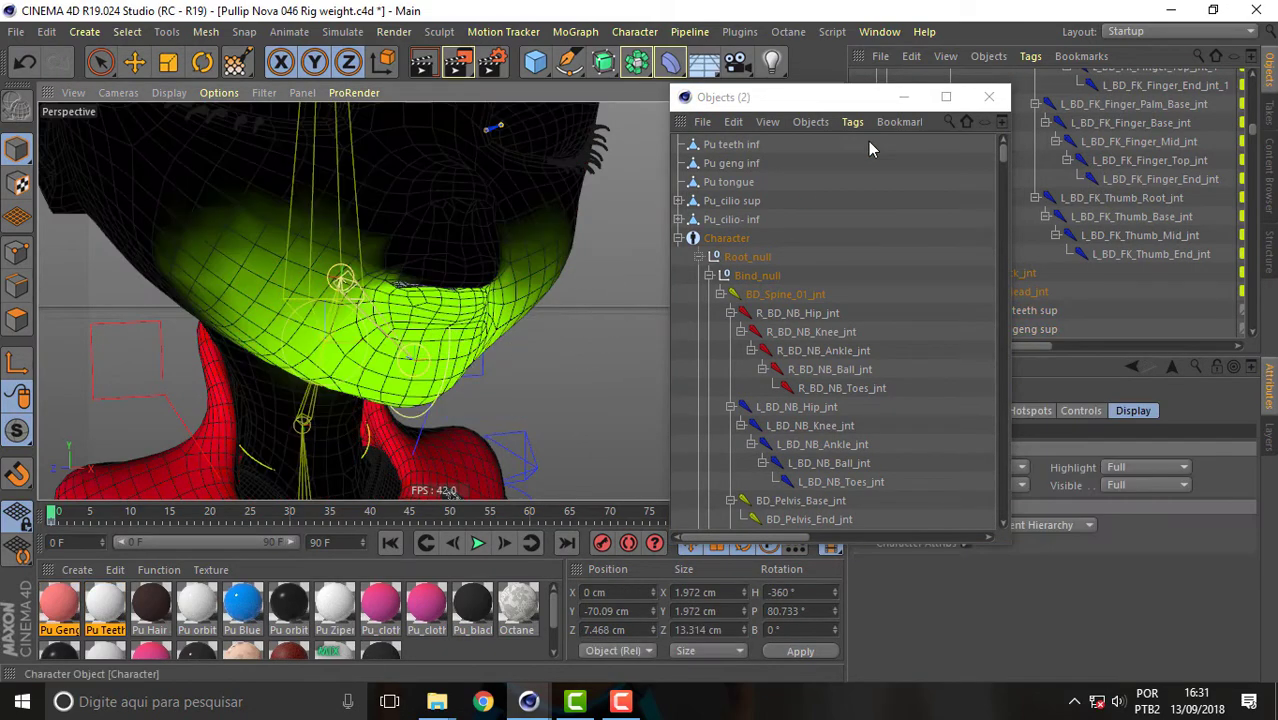
left_click_drag(850, 104, 585, 95)
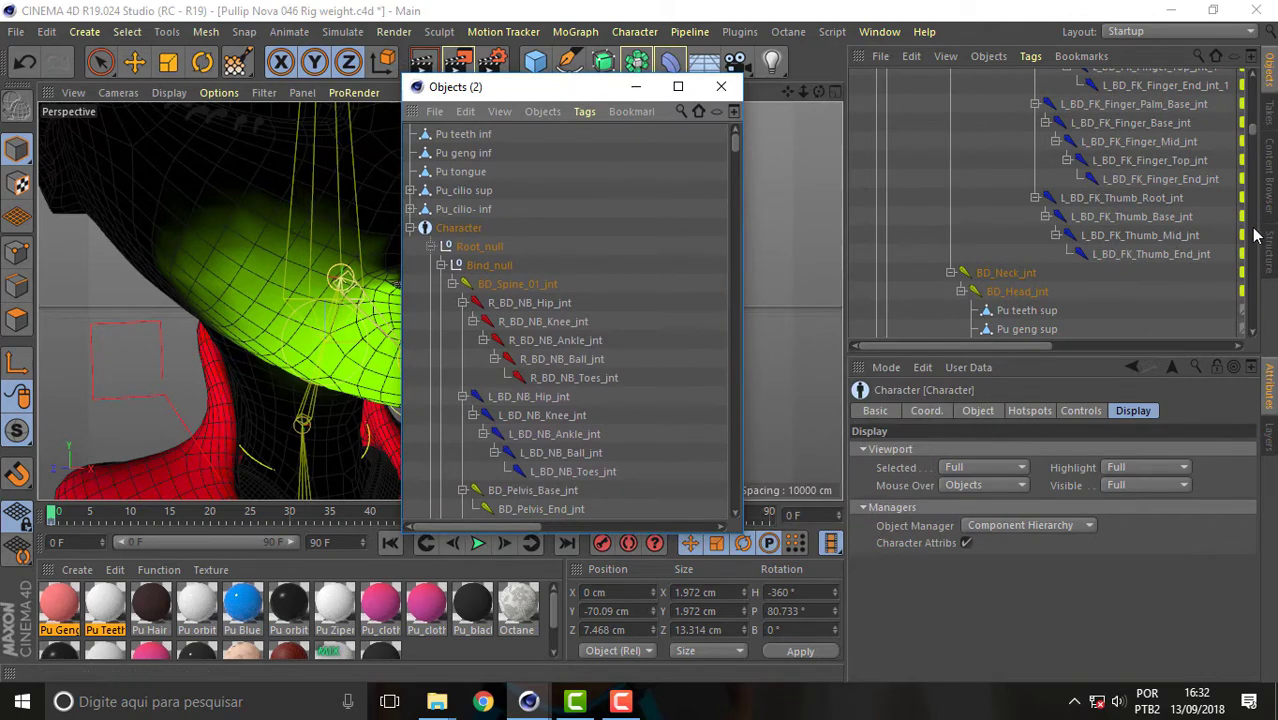
Step: Drag Pu tongue, Pu_cilio sup and Pu_cilio- inf onto BD_Jaw_jnt in the main object list
left_click(945, 56)
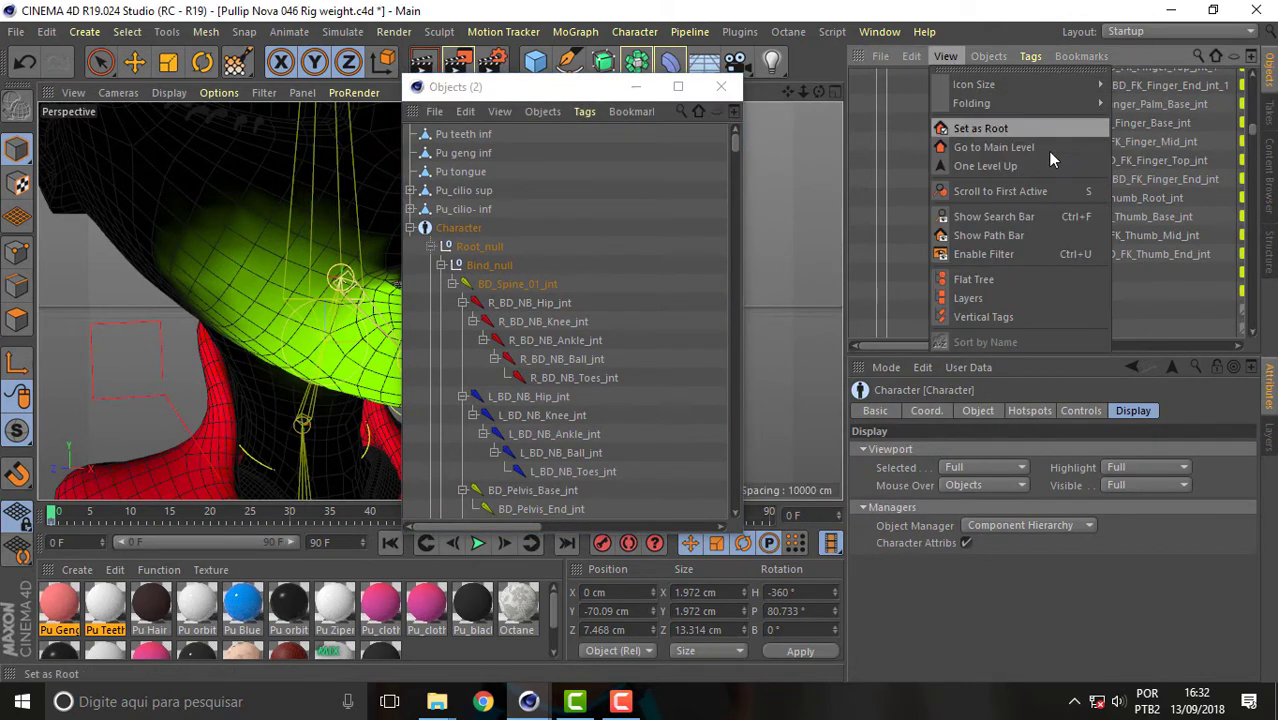
left_click(1046, 192)
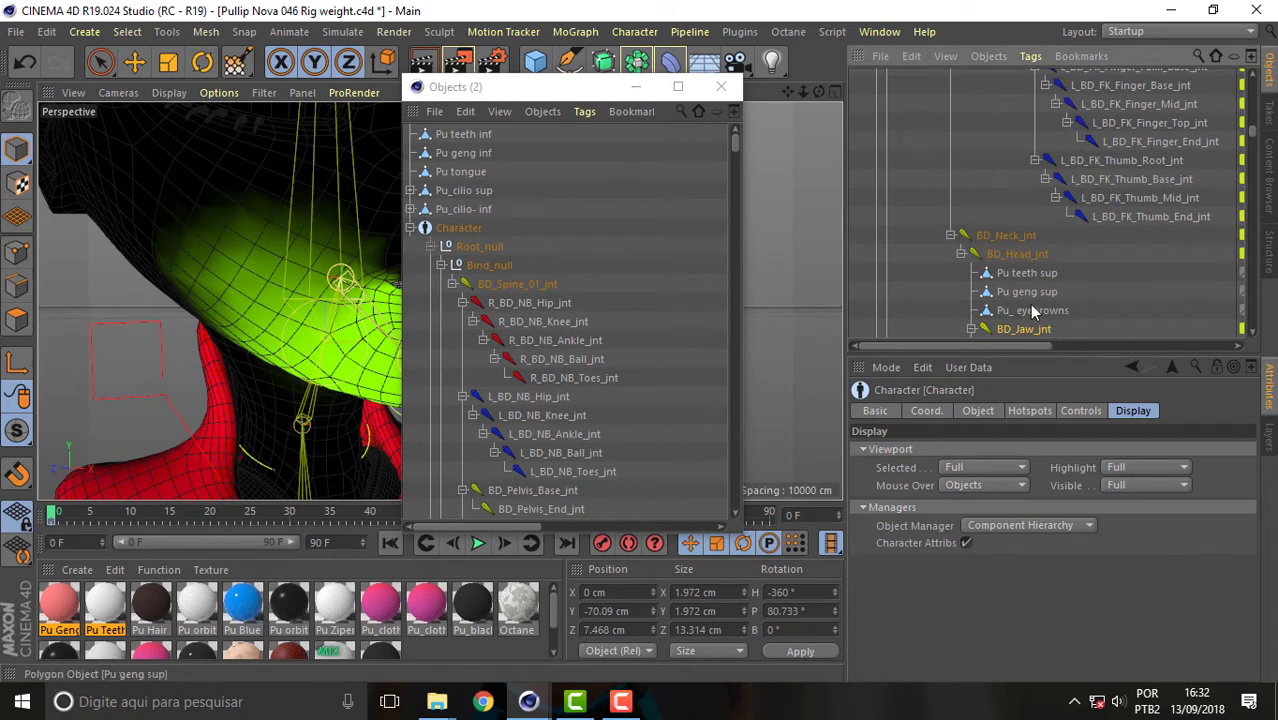
left_click(466, 173)
left_click(468, 191, "ctrl")
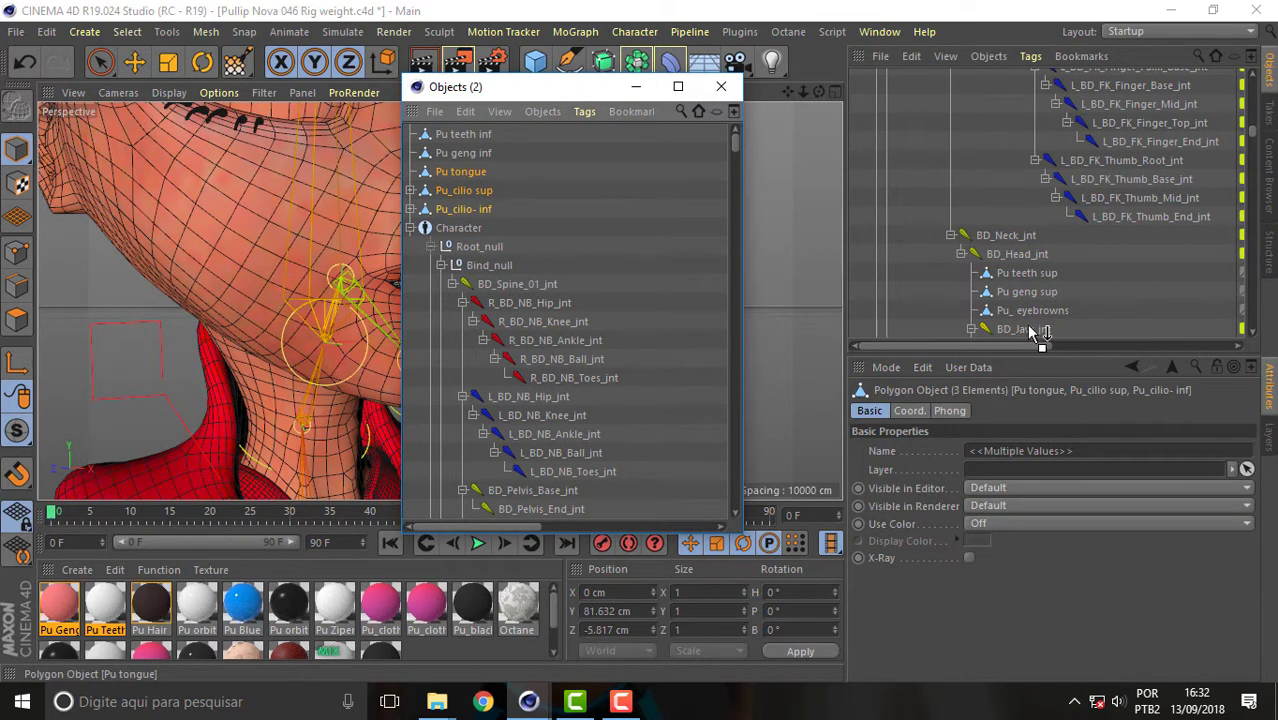
left_click_drag(1036, 333, 1030, 331)
Step: Close the second Objects window and scrub to frame 10 to test the jaw opening
left_click(722, 87)
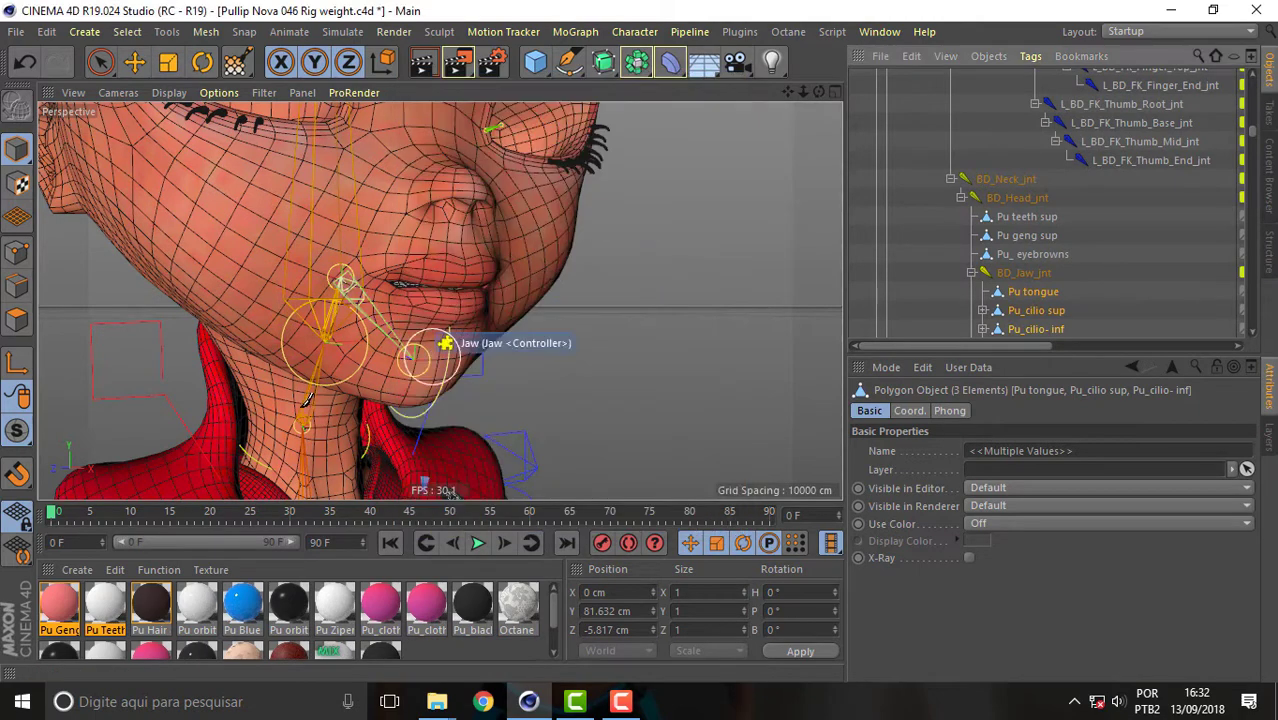
mouse_move(56, 516)
left_mouse_down()
mouse_move(136, 534)
mouse_move(20, 518)
left_mouse_up()
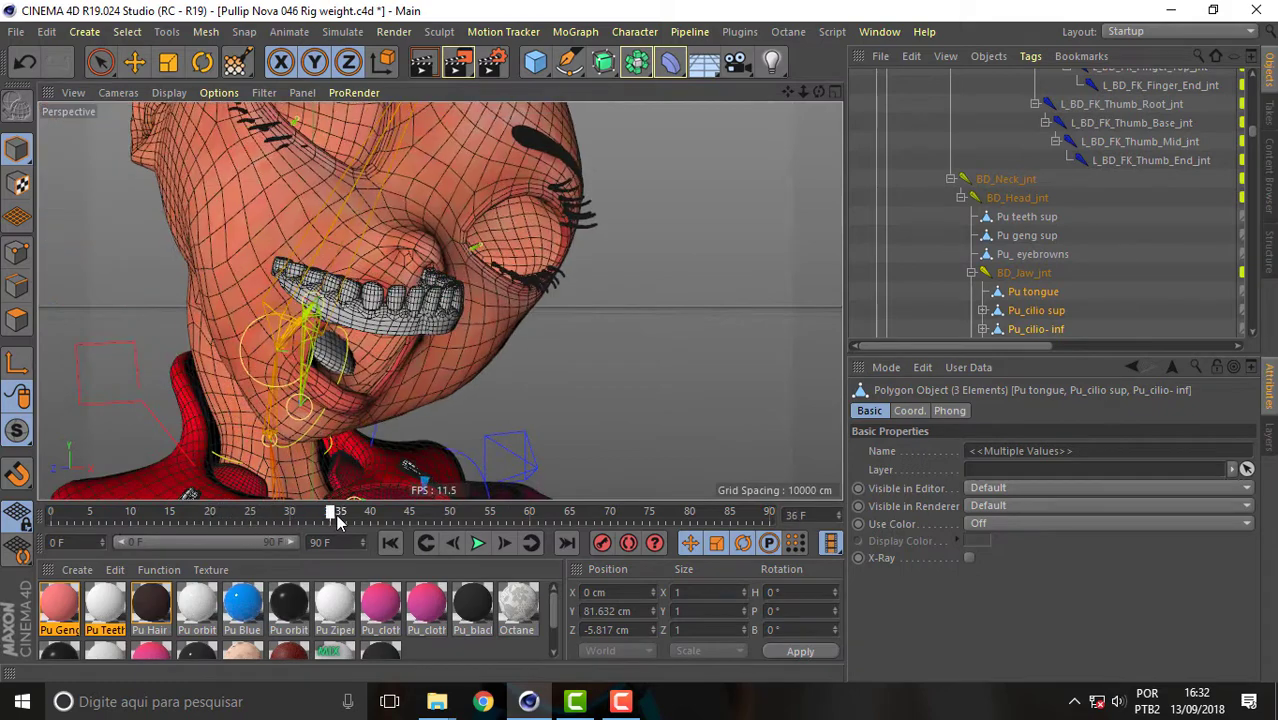
left_click(18, 518)
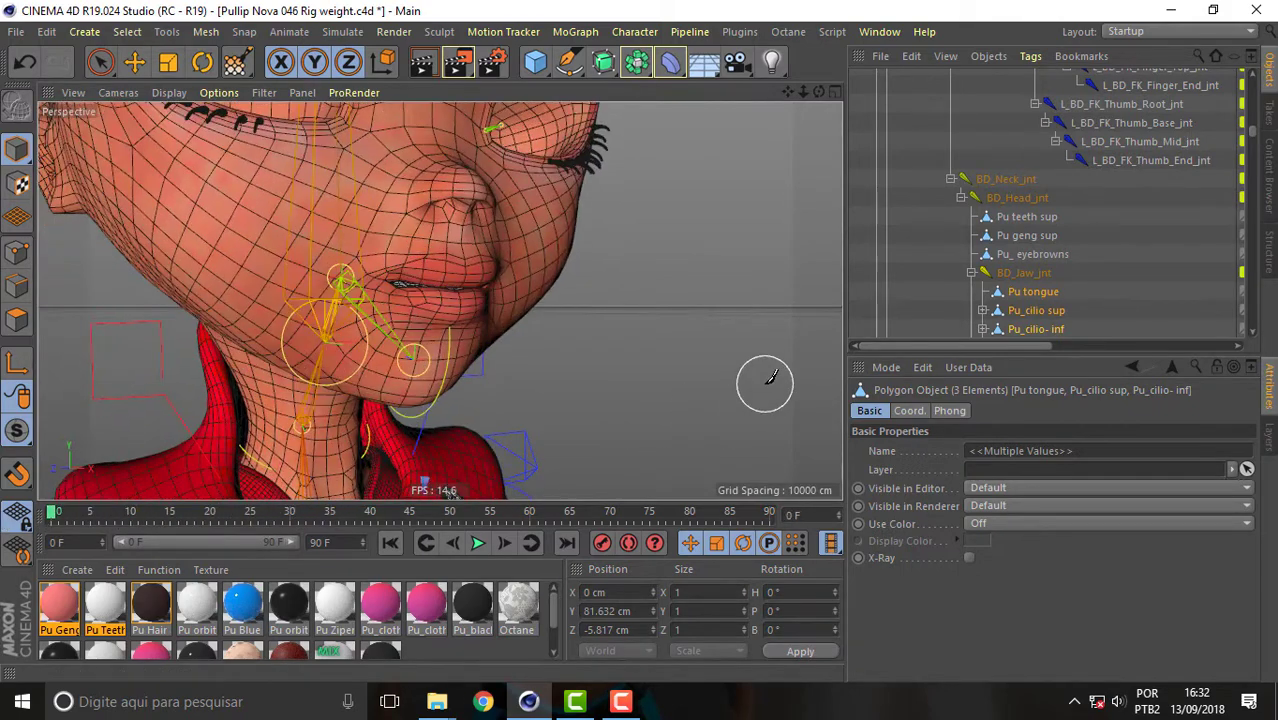
Step: Select BD_Jaw_jnt, then Pu tongue and Pu_cilio sup, and scrub to frame 23
middle_click(343, 276, "alt")
left_click(419, 349)
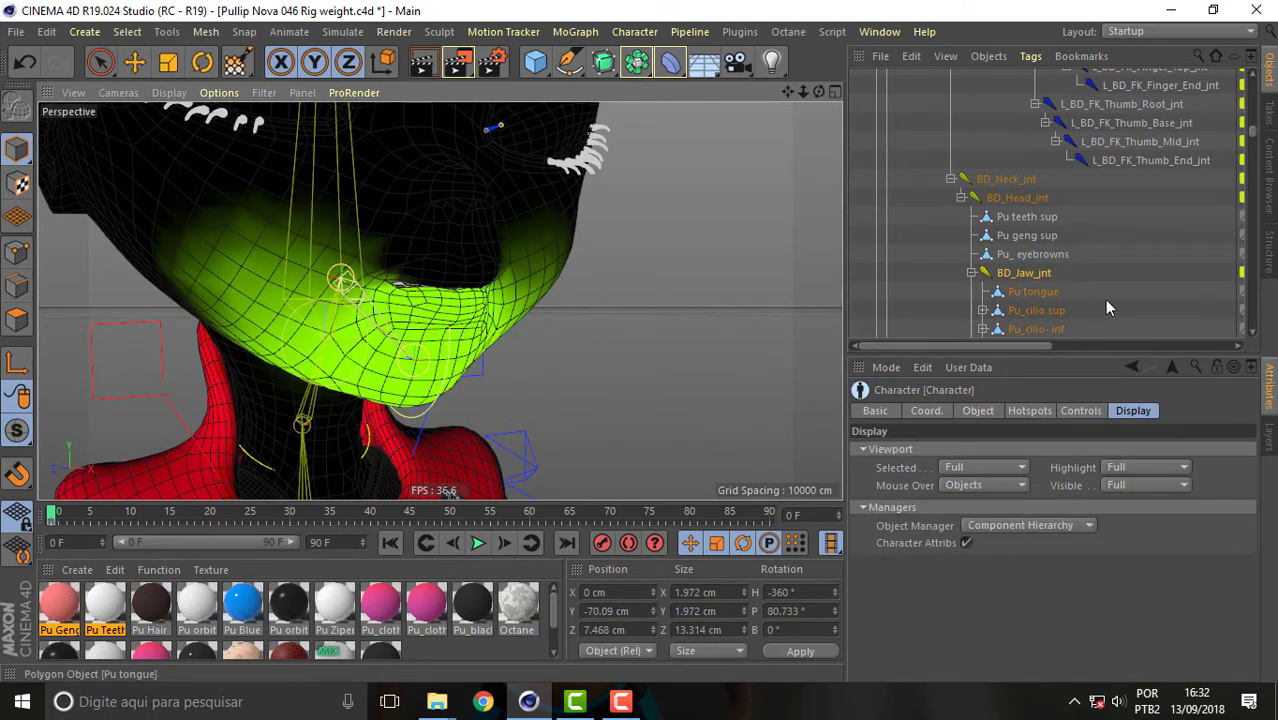
left_click(1034, 292)
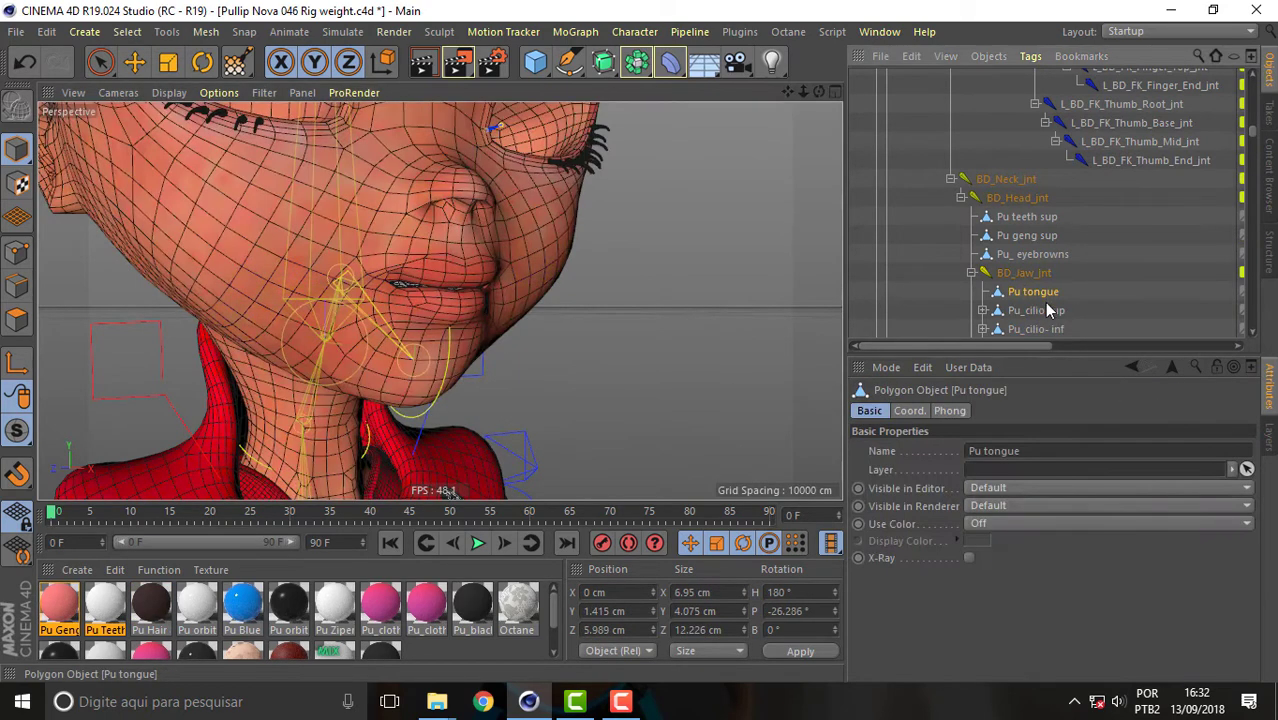
left_click(1036, 312, "ctrl")
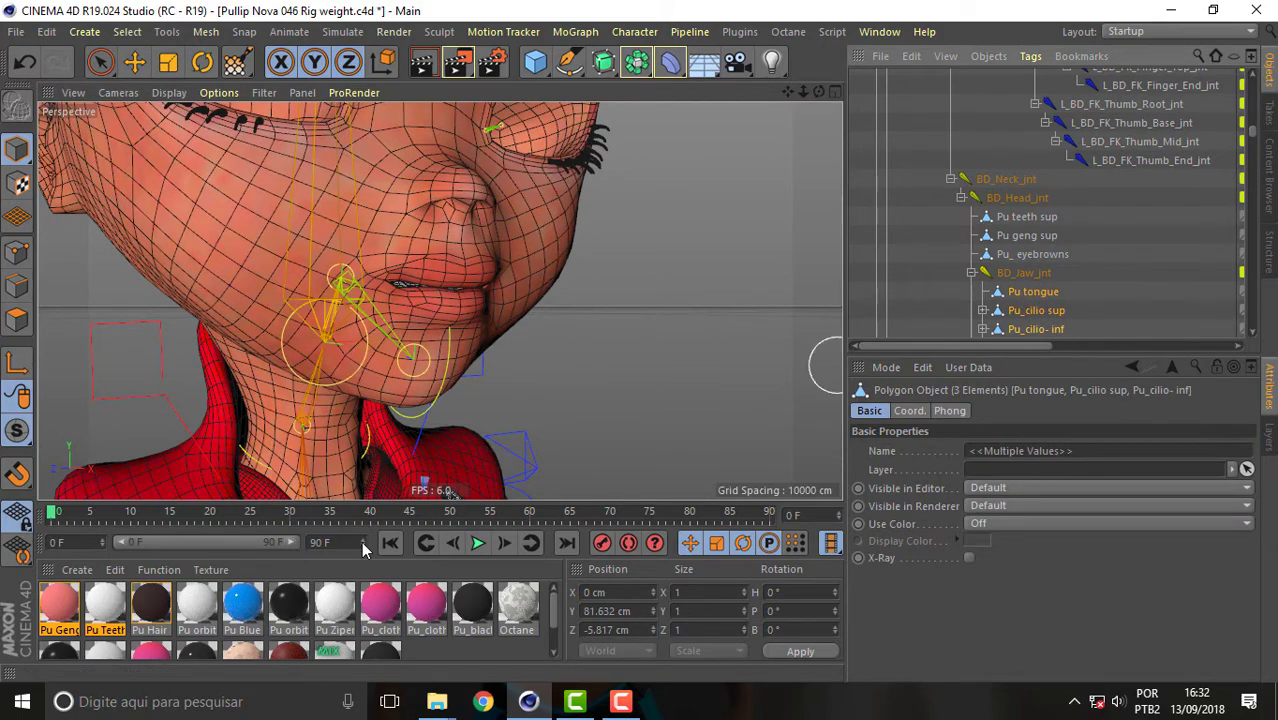
mouse_move(55, 518)
left_mouse_down()
mouse_move(230, 527)
mouse_move(5, 514)
left_mouse_up()
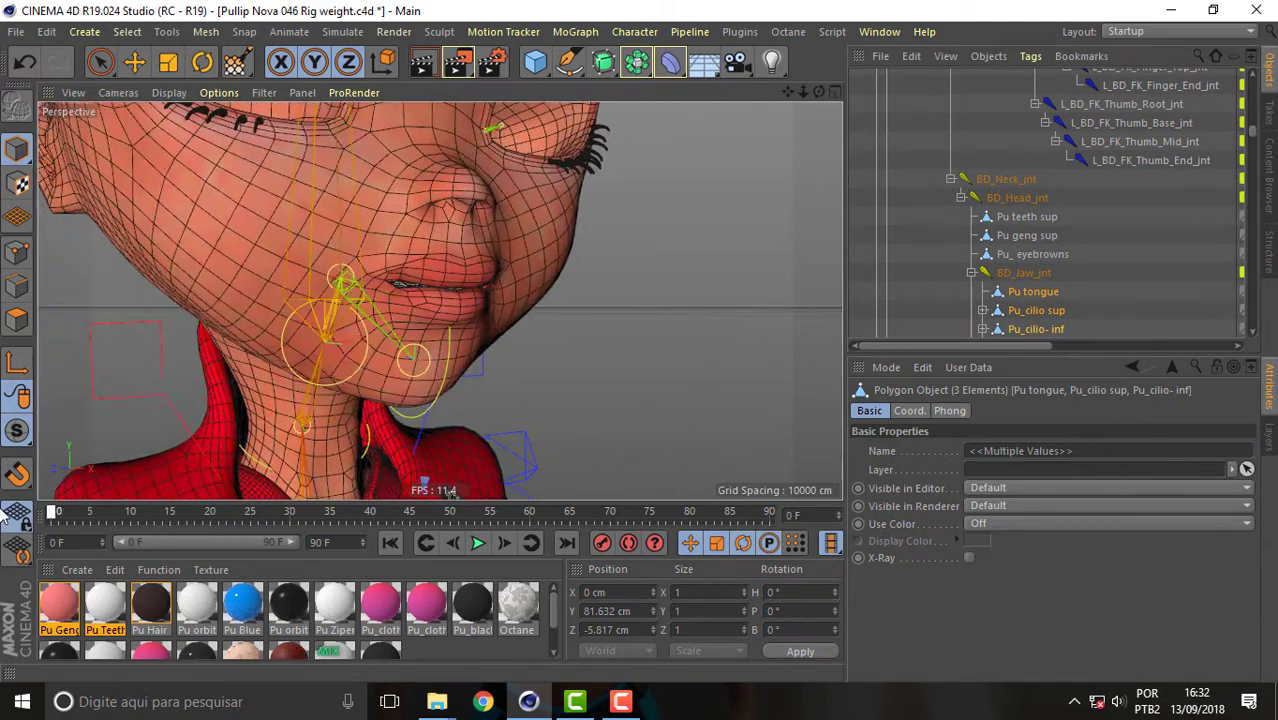
Step: Move Pu_cilio sup and Pu_cilio- inf out of BD_Jaw_jnt to the top level
left_click(1258, 54)
left_click(1038, 313)
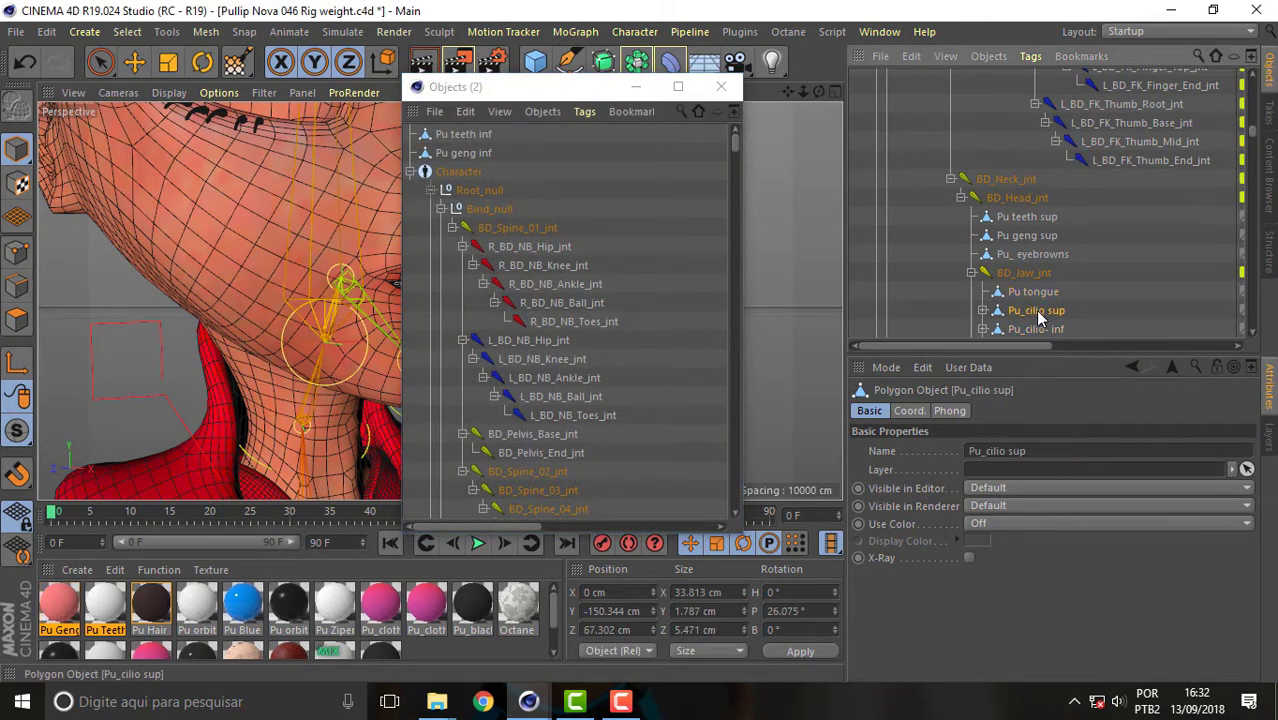
left_click(1032, 330, "ctrl")
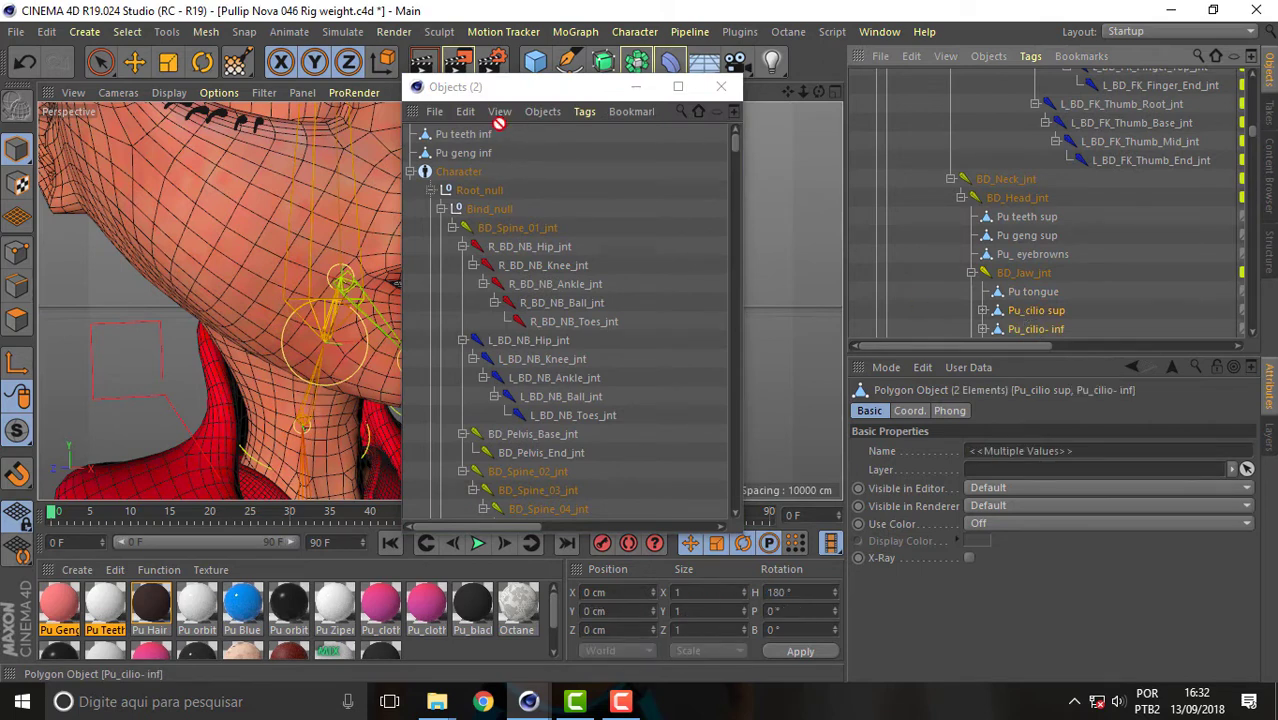
left_click_drag(476, 136, 505, 160)
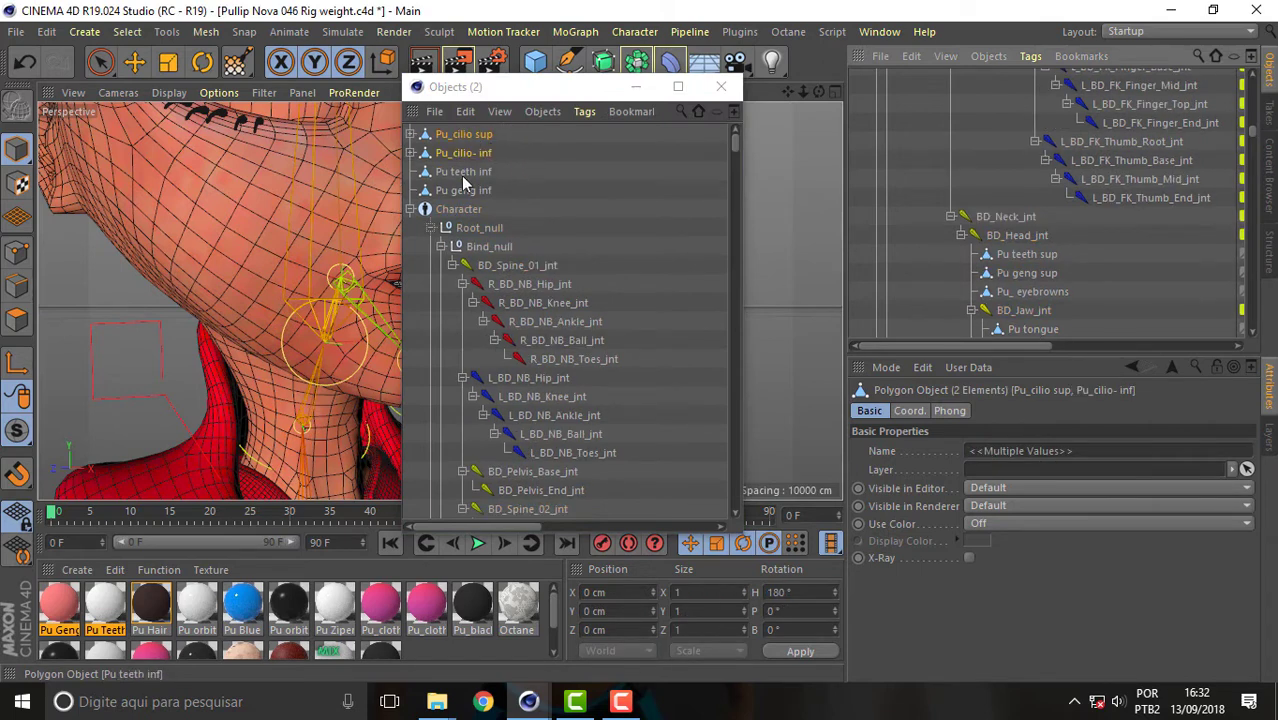
Step: Parent Pu teeth inf and Pu geng inf under BD_Jaw_jnt
left_click(463, 172)
left_click(463, 190, "ctrl")
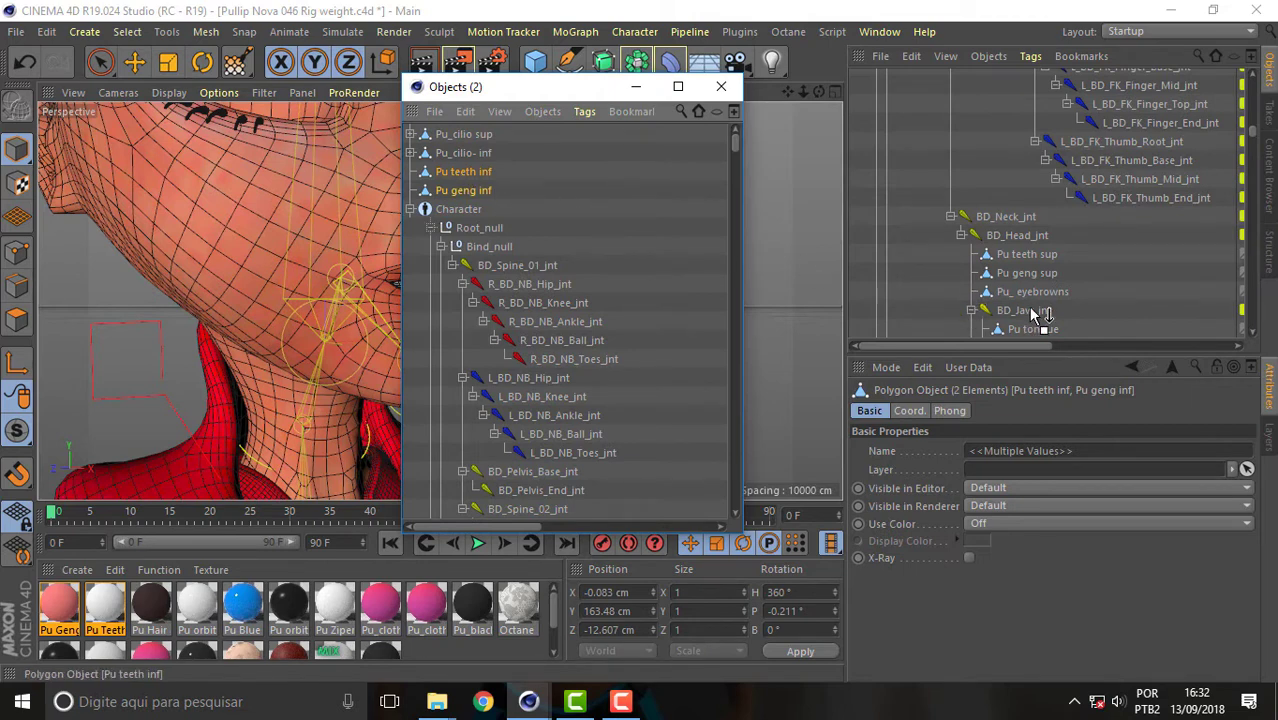
left_click_drag(1035, 313, 1036, 313)
Step: Close the extra Object Manager, scrub the jaw open, and orbit around the head to check the lower teeth
left_click(722, 87)
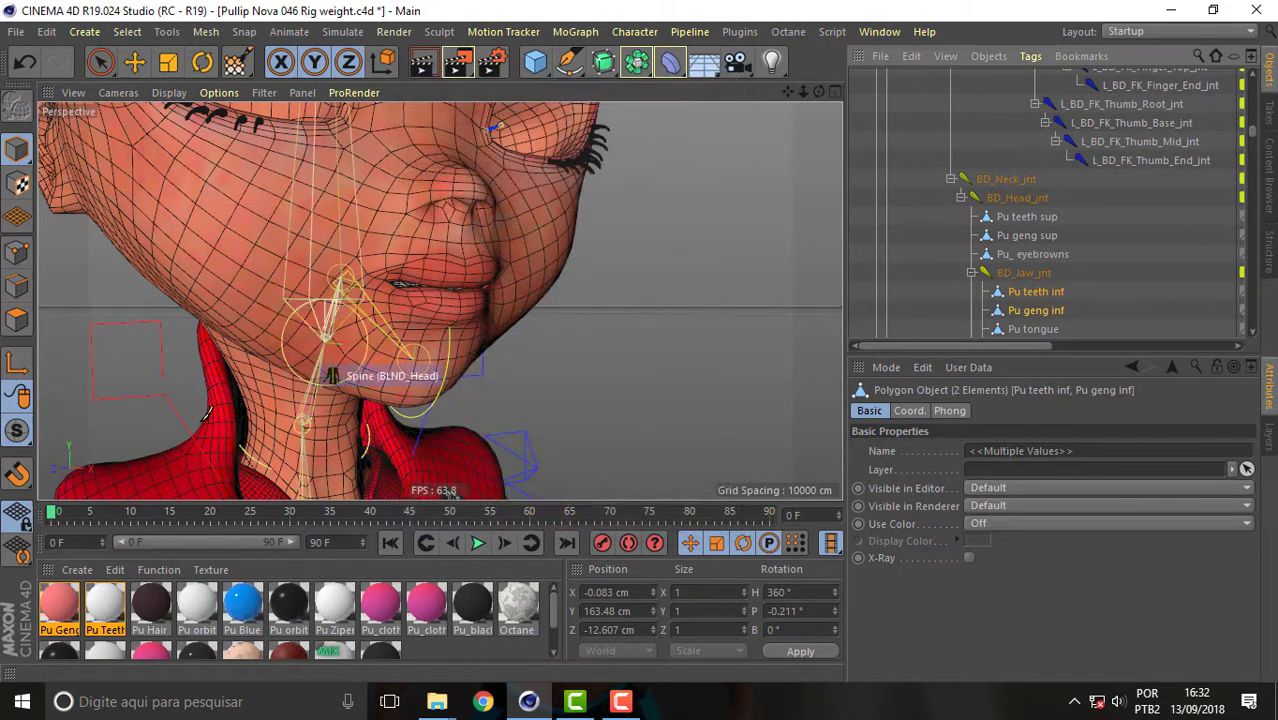
left_click_drag(55, 517, 289, 519)
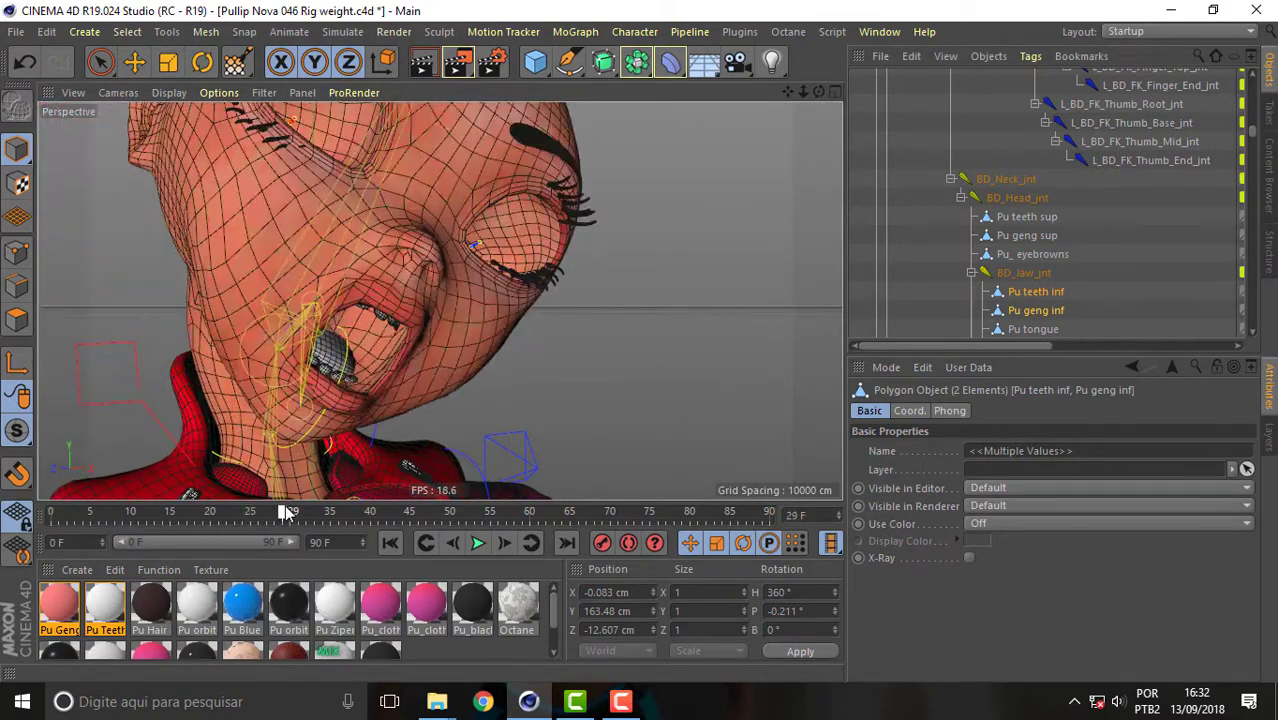
left_click_drag(817, 92, 439, 300)
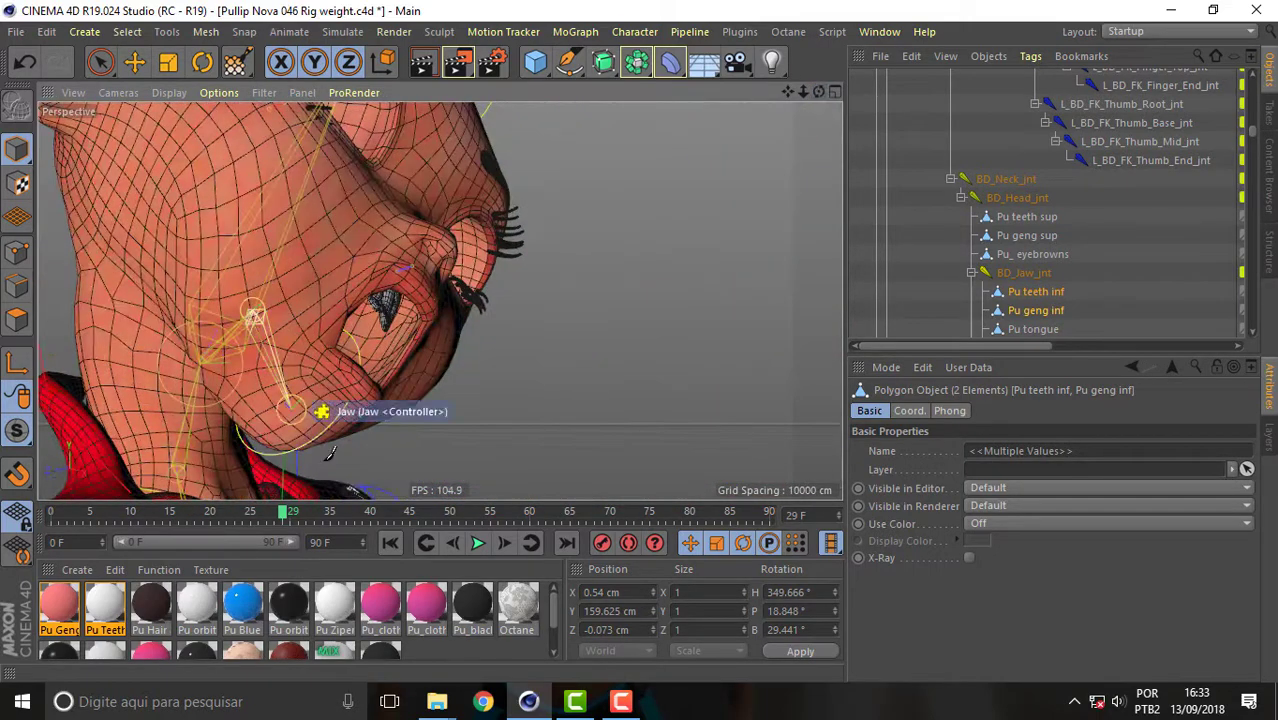
mouse_move(285, 515)
left_mouse_down()
mouse_move(253, 518)
mouse_move(189, 458)
mouse_move(40, 448)
left_mouse_up()
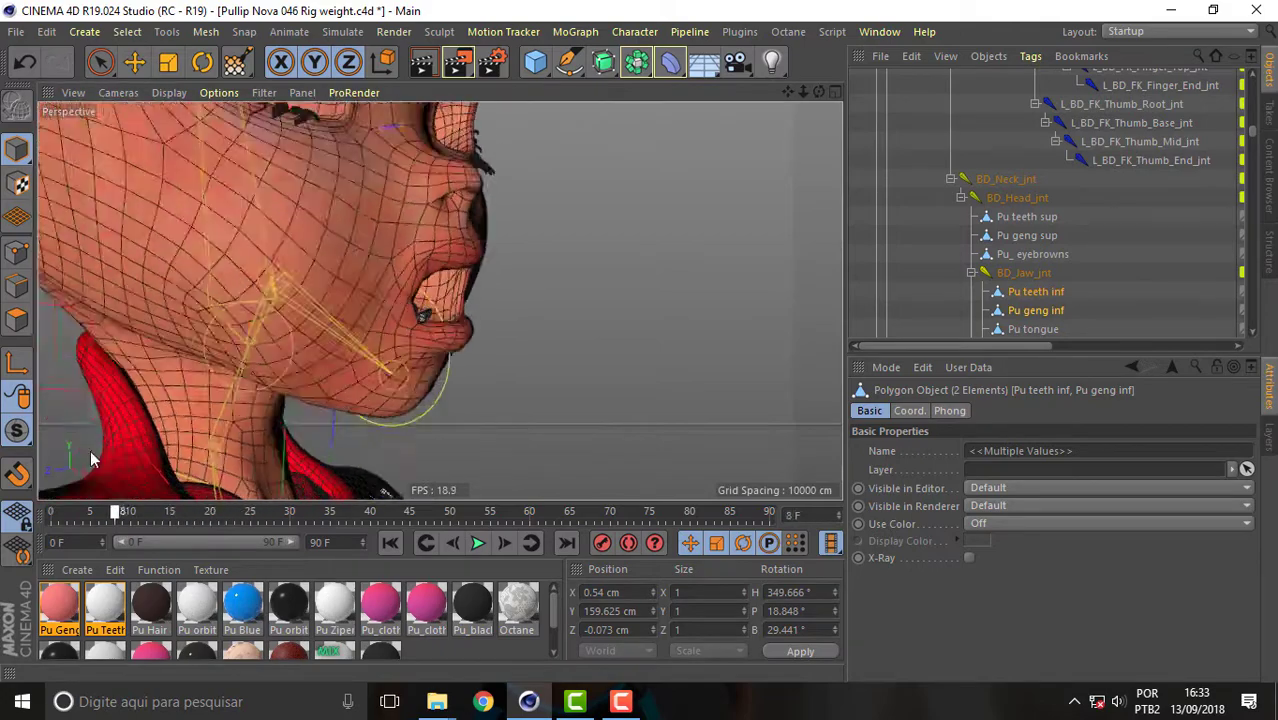
left_click_drag(818, 91, 700, 95)
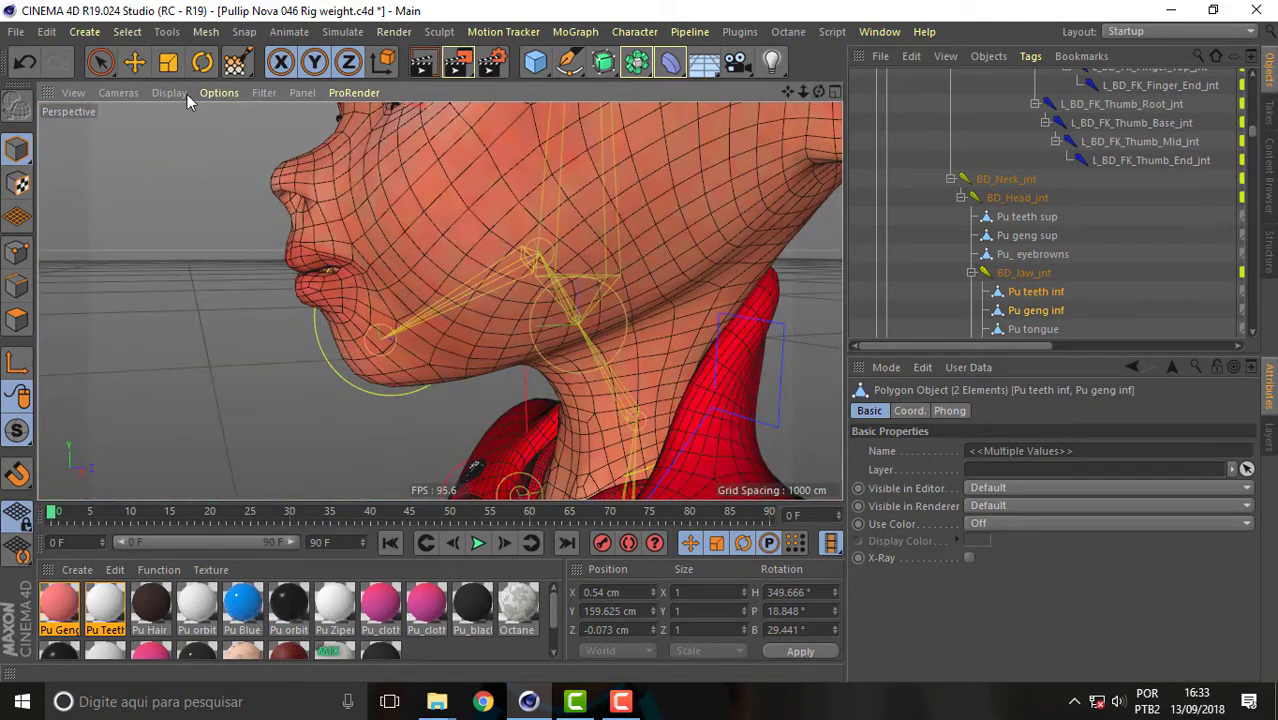
left_click(185, 93)
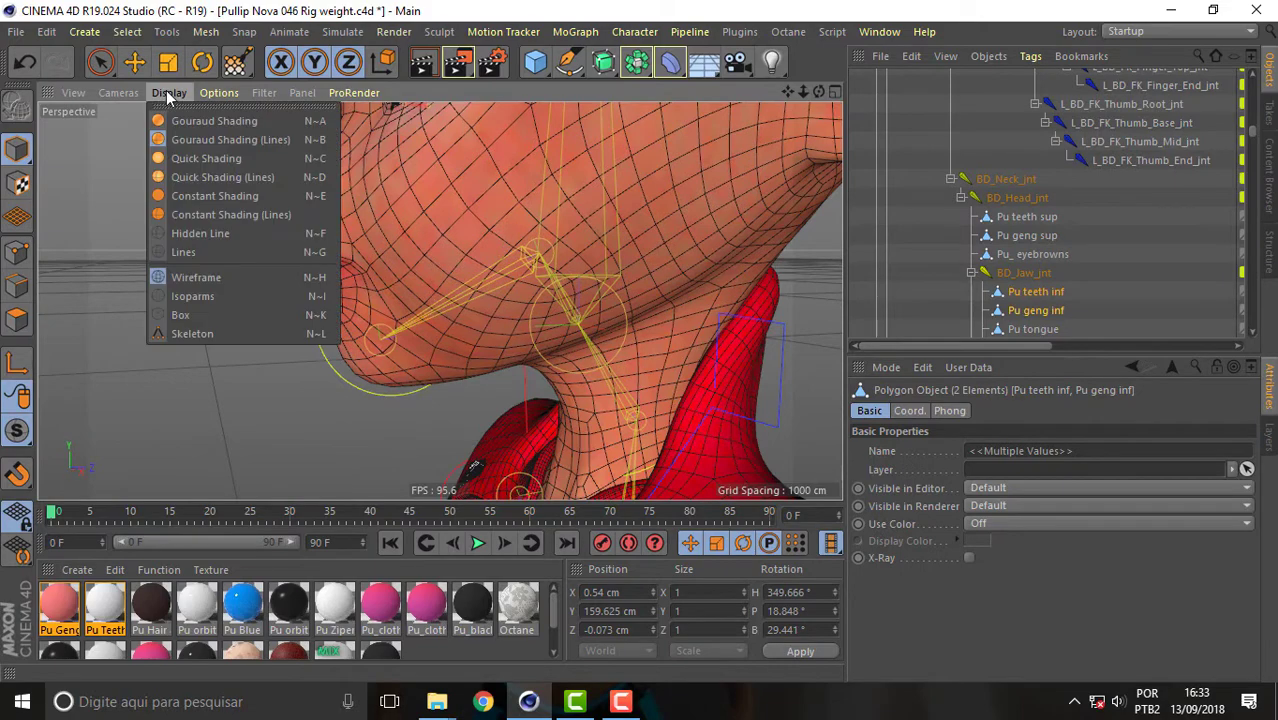
Step: Switch the viewport to Lines wireframe, orbit close to the mouth, and scrub the jaw to test it
left_click(214, 232)
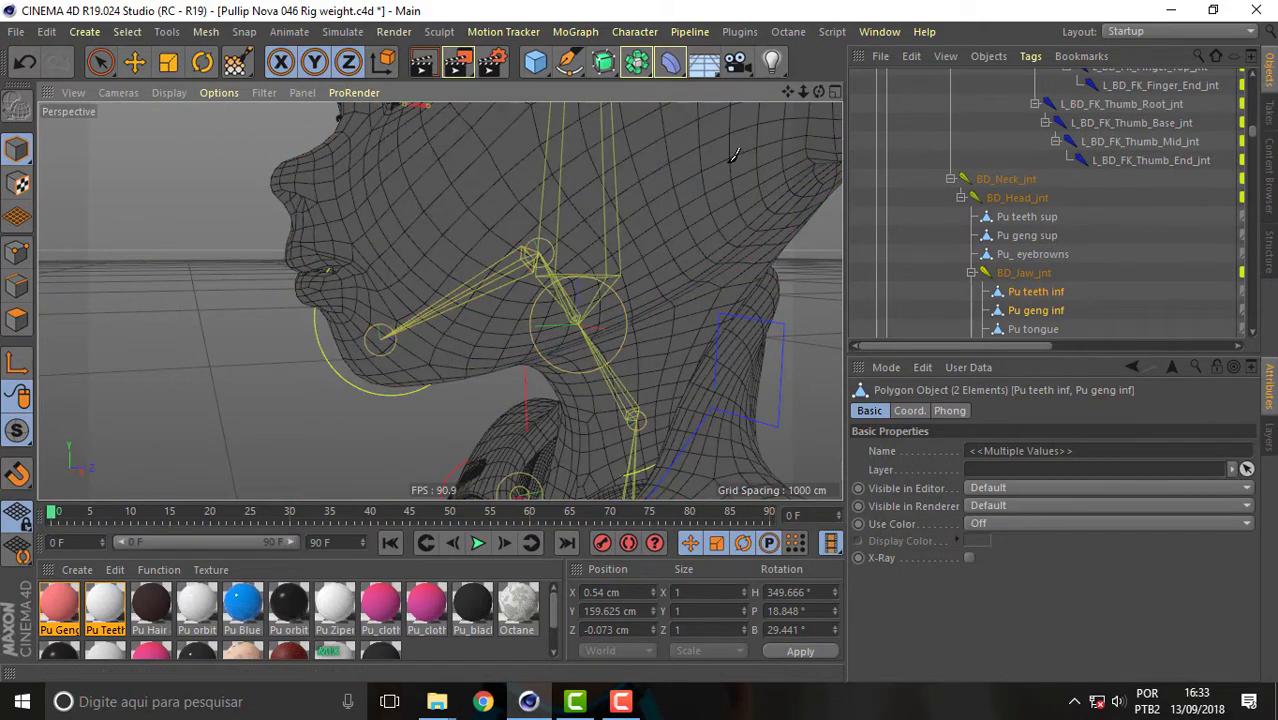
left_click(157, 96)
left_click(235, 251)
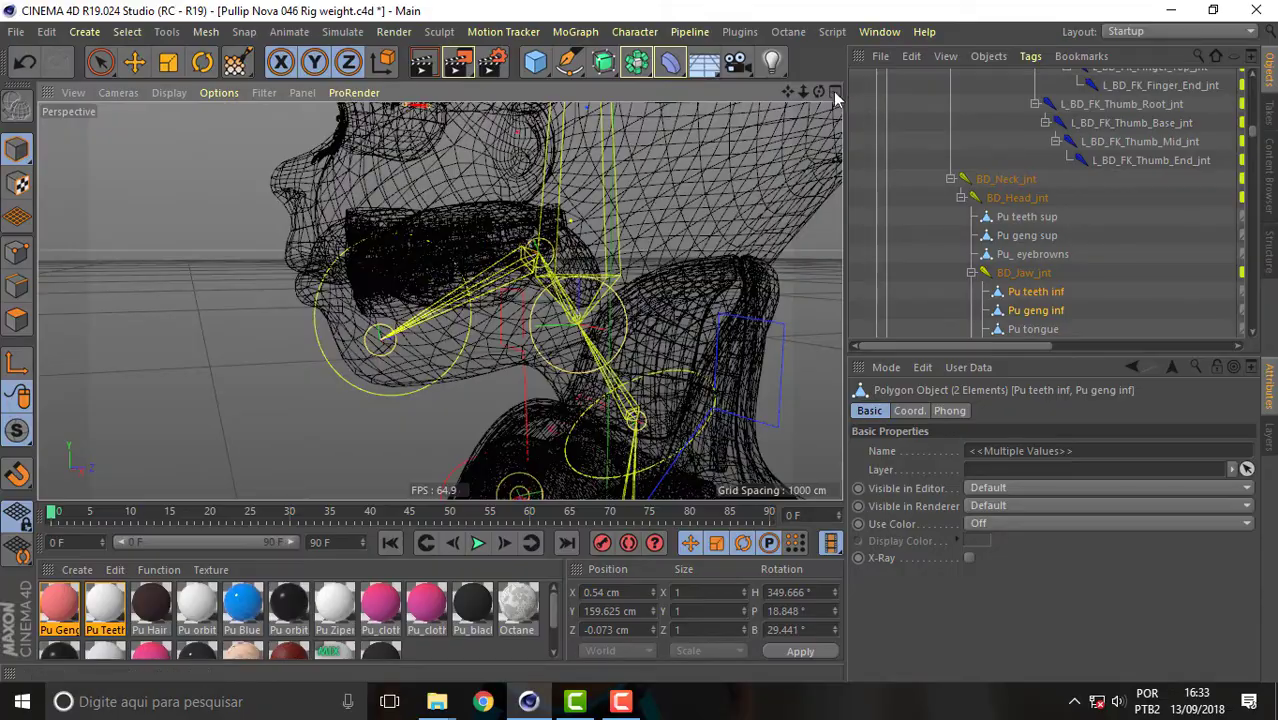
left_click_drag(439, 300, 439, 300, "alt")
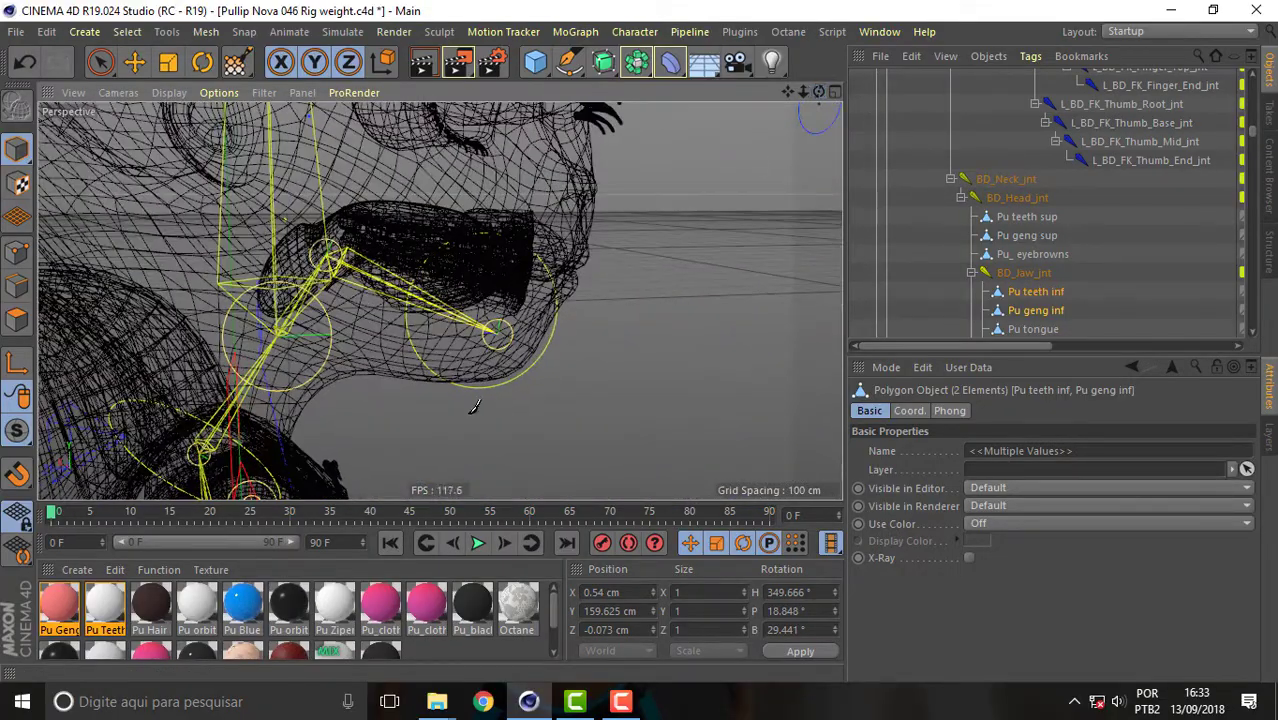
mouse_move(55, 518)
left_mouse_down()
mouse_move(250, 513)
mouse_move(128, 514)
mouse_move(113, 497)
mouse_move(205, 508)
mouse_move(3, 480)
left_mouse_up()
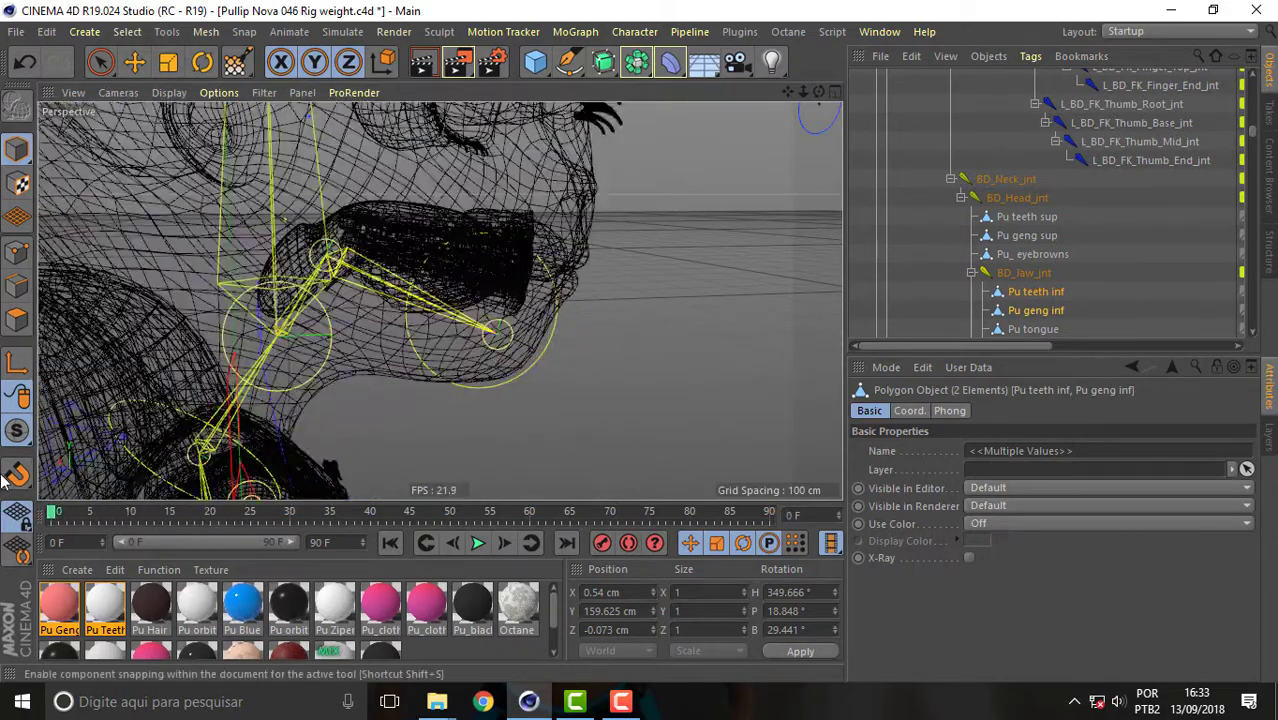
Step: Ctrl-select the upper and lower teeth, gums and Pu tongue in the Object Manager, then take the Move tool
left_click(1040, 295, "ctrl")
left_click(1038, 311, "ctrl")
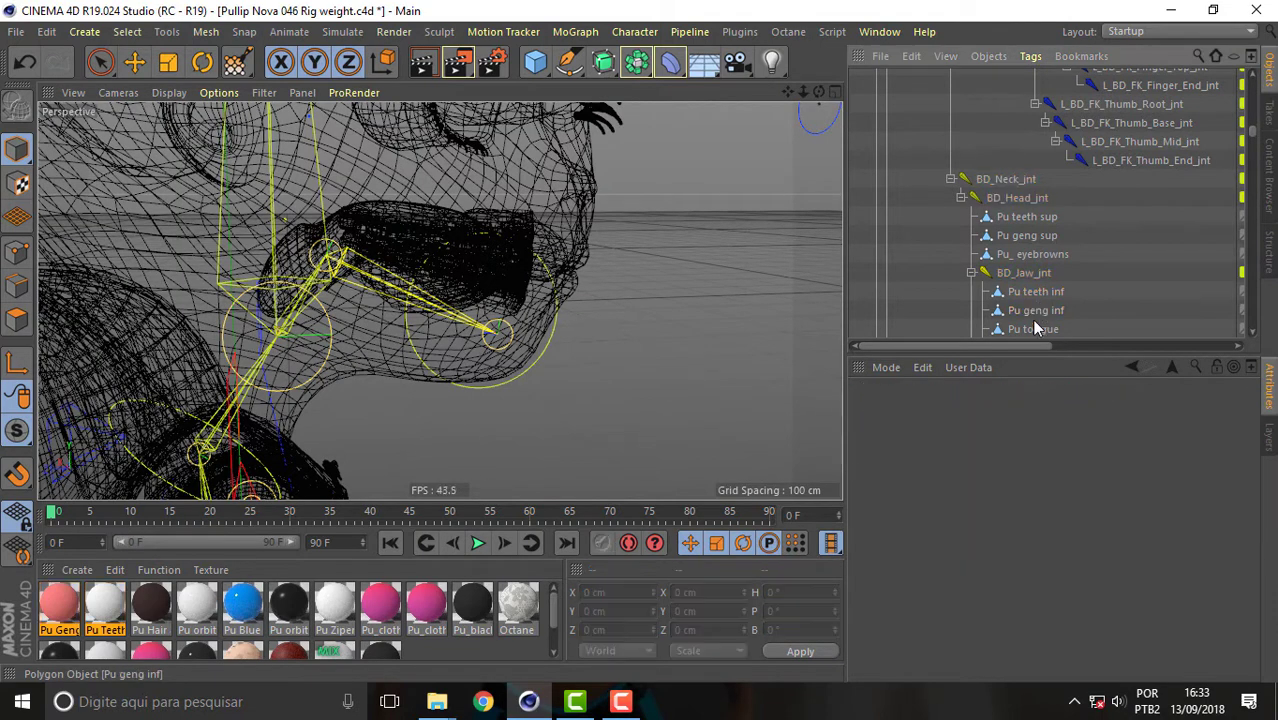
left_click(1037, 330)
left_click(1038, 311, "ctrl")
left_click(1036, 292, "ctrl")
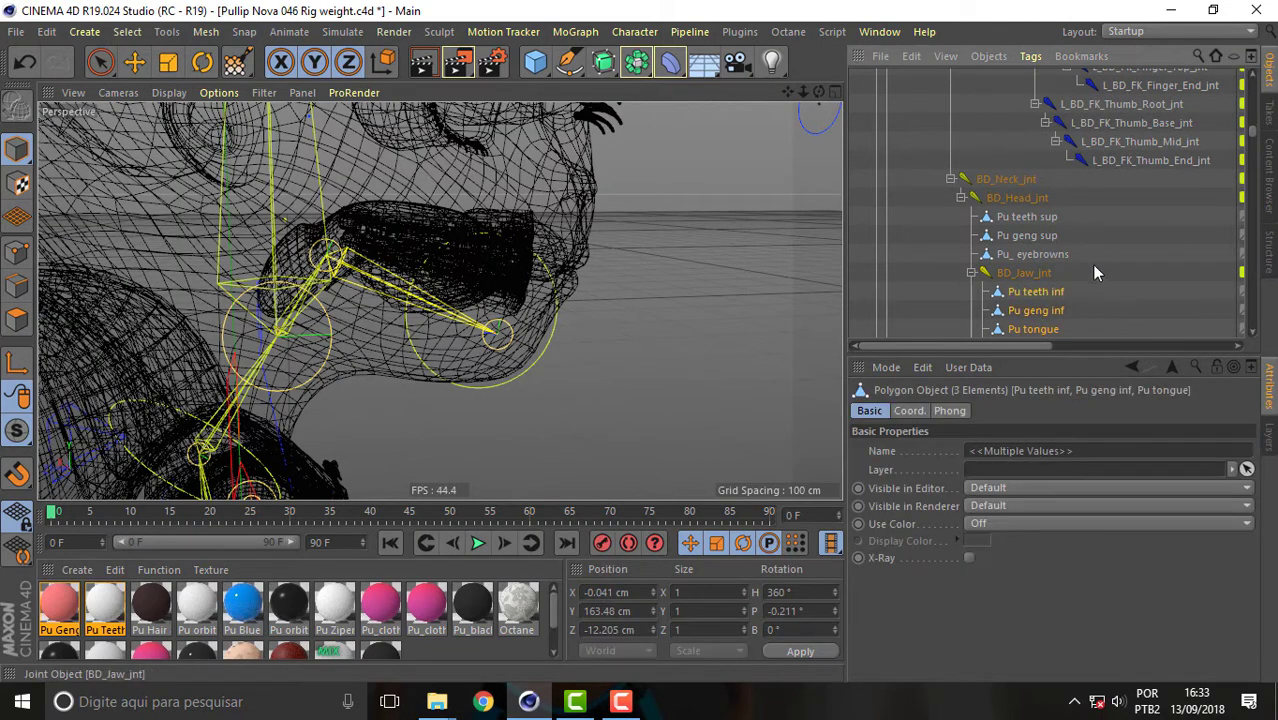
left_click(1050, 236, "ctrl")
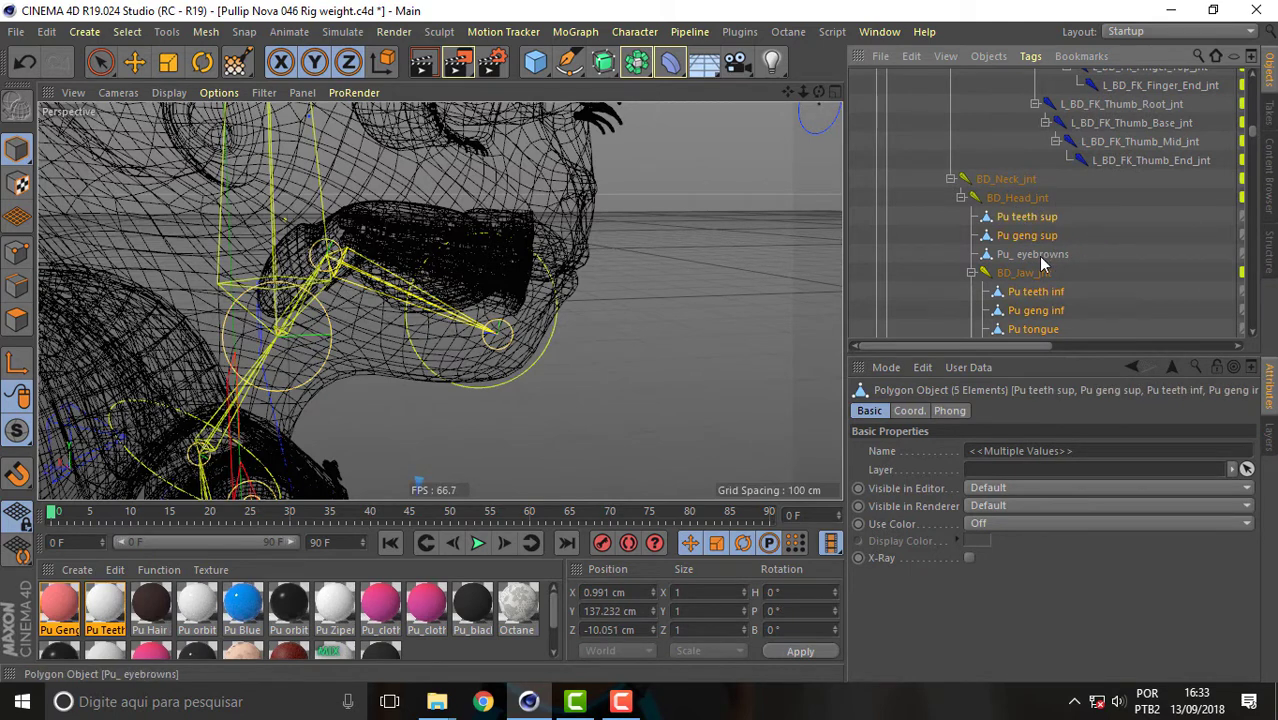
key("e")
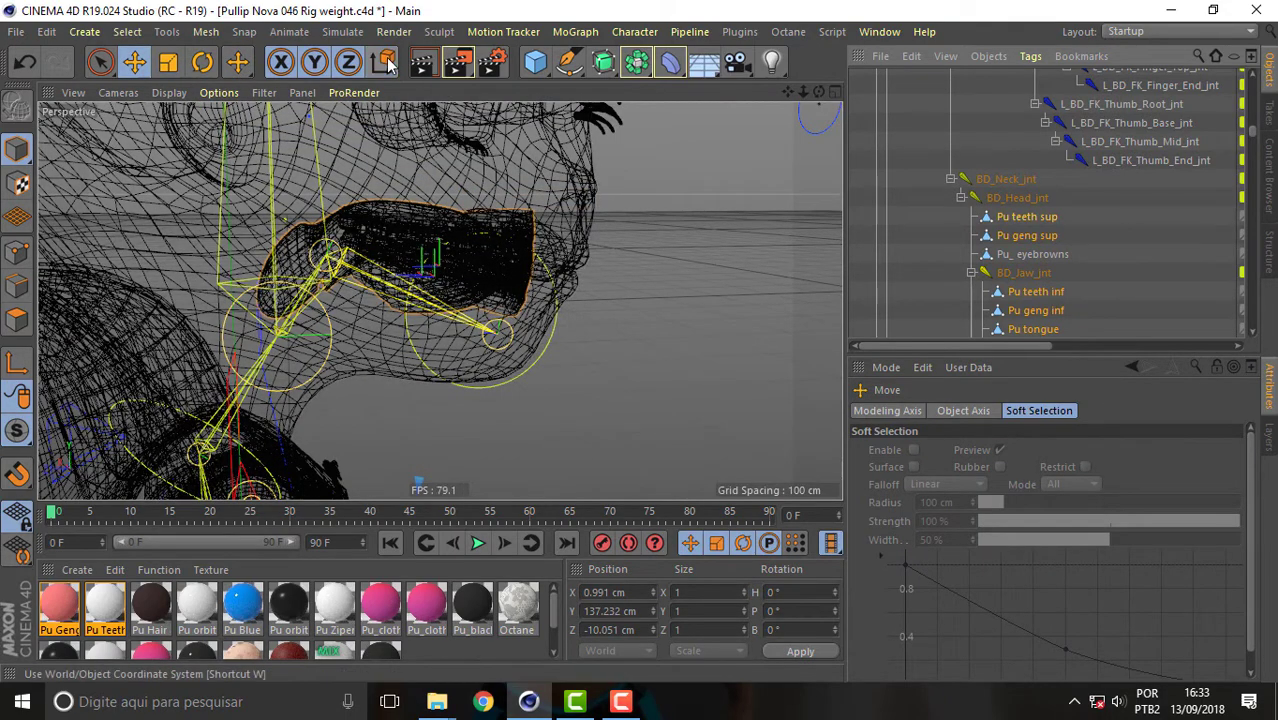
Step: Try dragging the jaw mesh from a front view, undo it, and switch to the four-view layout
mouse_move(818, 91)
left_mouse_down()
mouse_move(438, 299)
mouse_move(493, 262)
left_mouse_up()
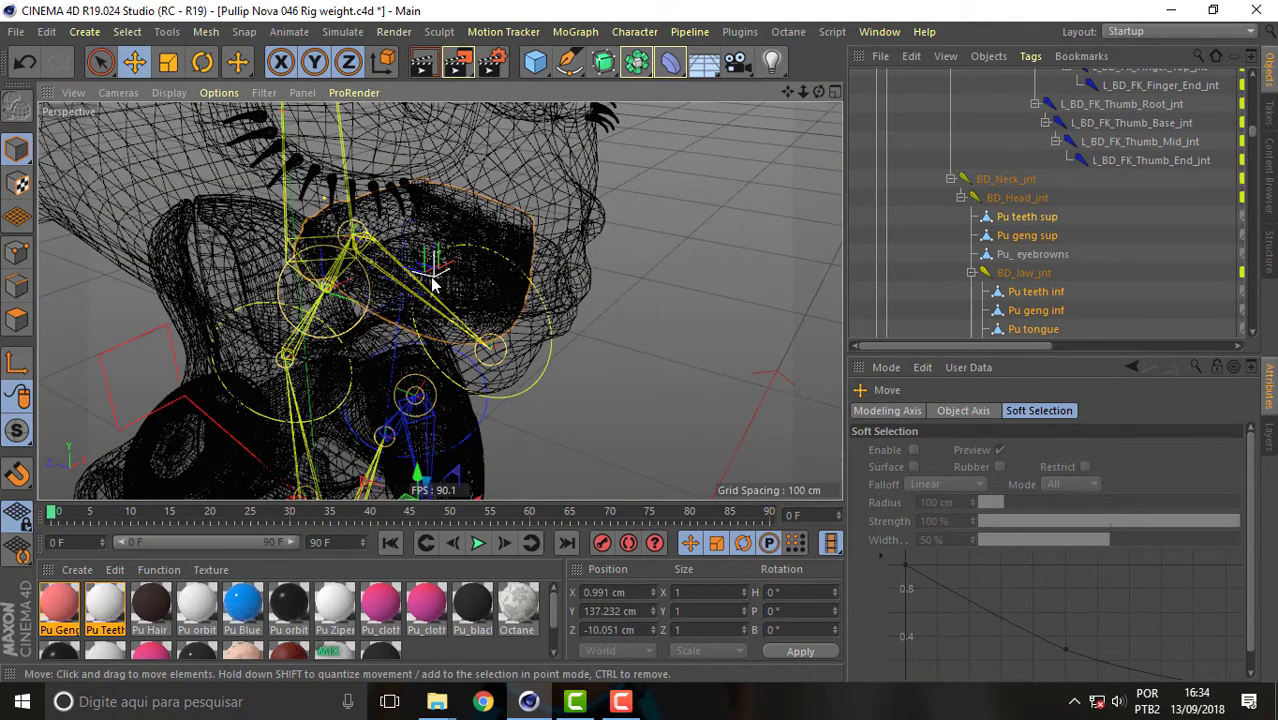
left_click_drag(432, 285, 451, 283)
key("ctrl+z")
left_click_drag(818, 92, 835, 93)
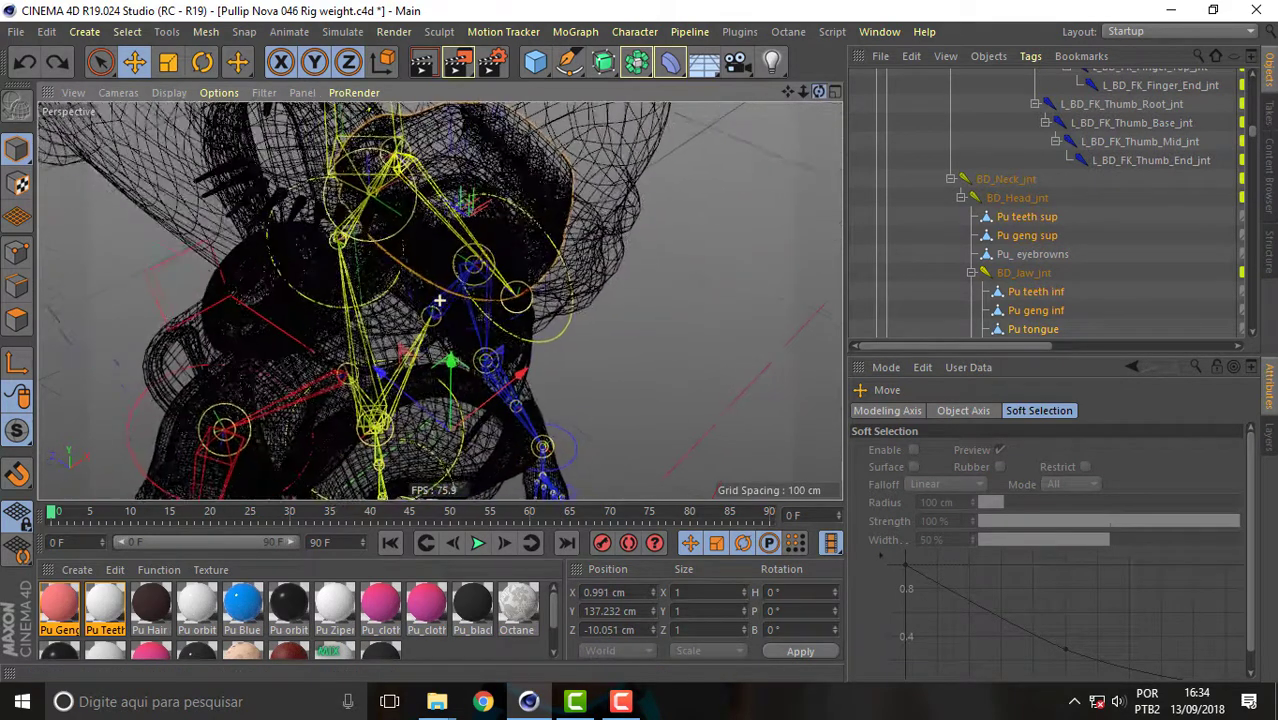
left_click(835, 93)
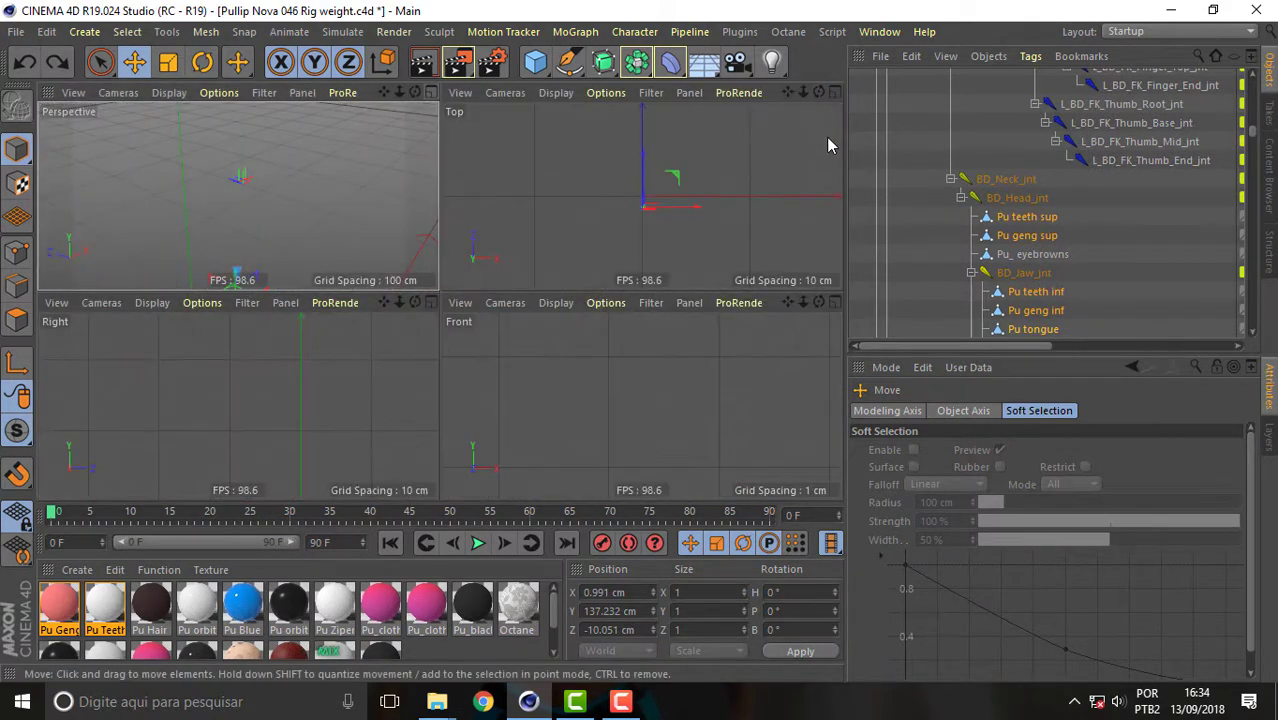
Step: Zoom the Right view onto the head and nudge the mouth parts to Y 137.1 cm, Z -11.902 cm
mouse_move(405, 306)
left_mouse_down()
mouse_move(238, 405)
mouse_move(279, 410)
left_mouse_up()
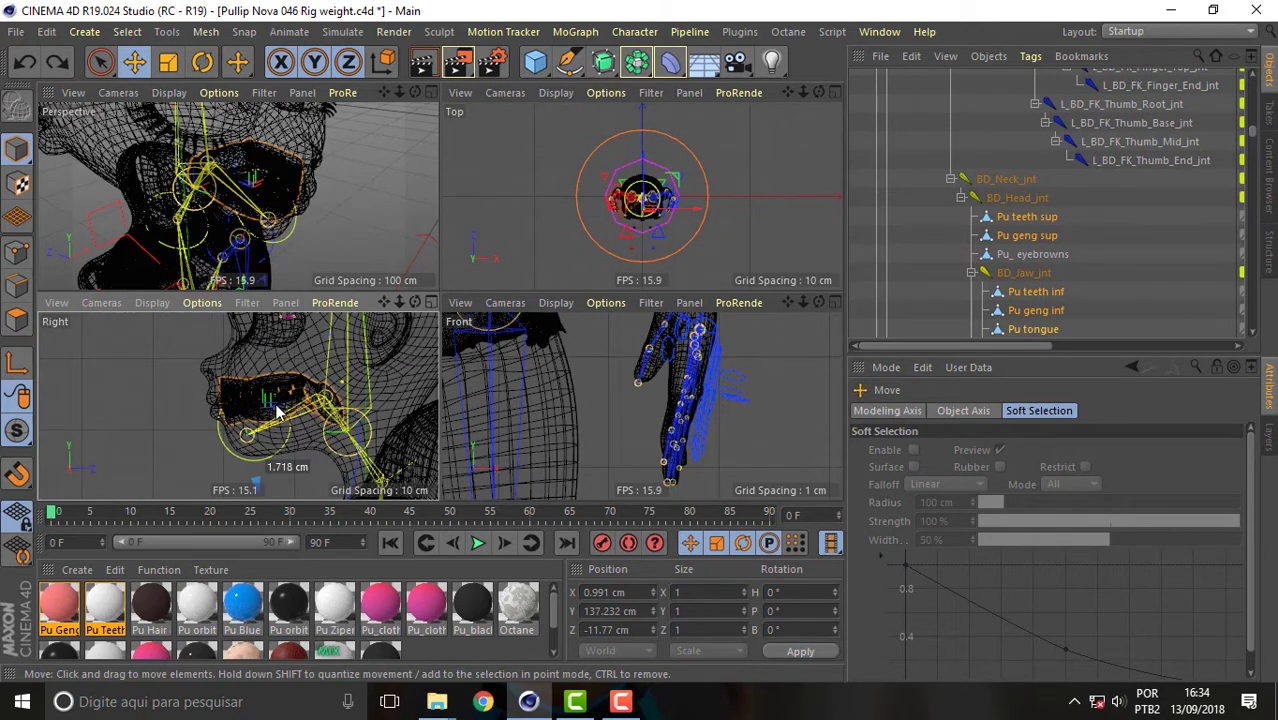
left_click_drag(279, 410, 279, 410)
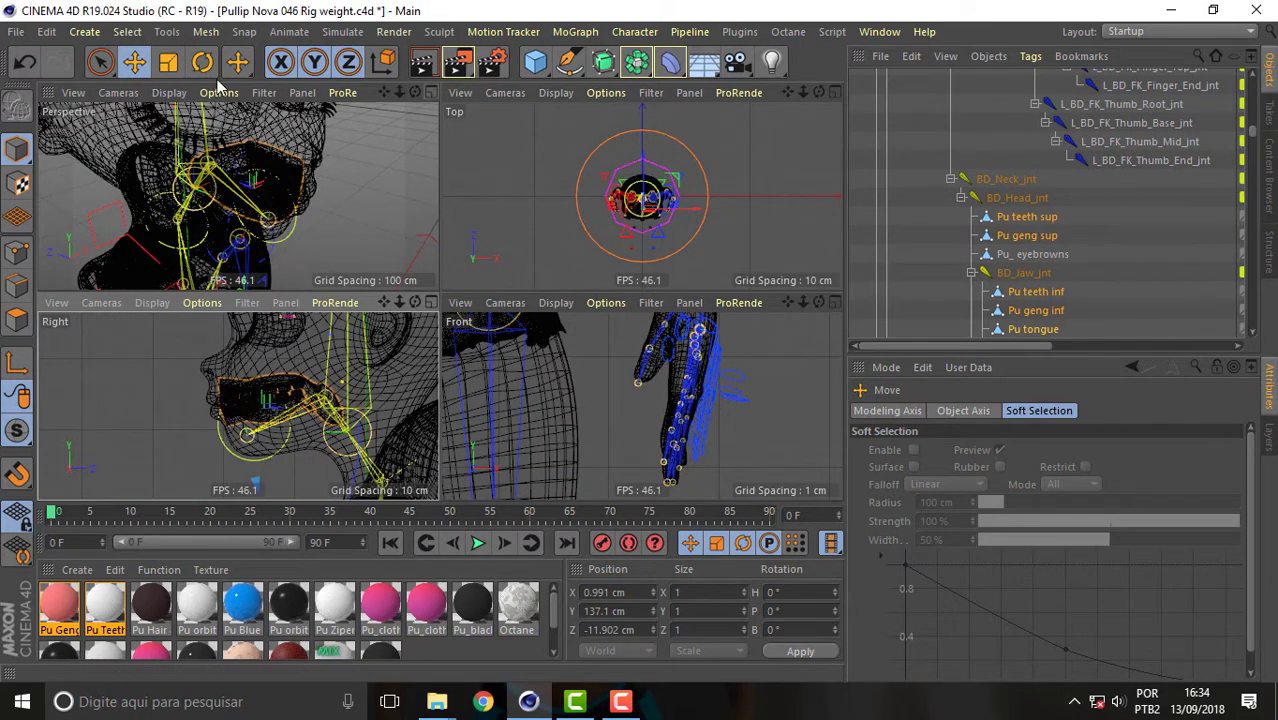
Step: Return to a single Perspective view shaded with Gouraud Shading (Lines)
left_click(431, 91)
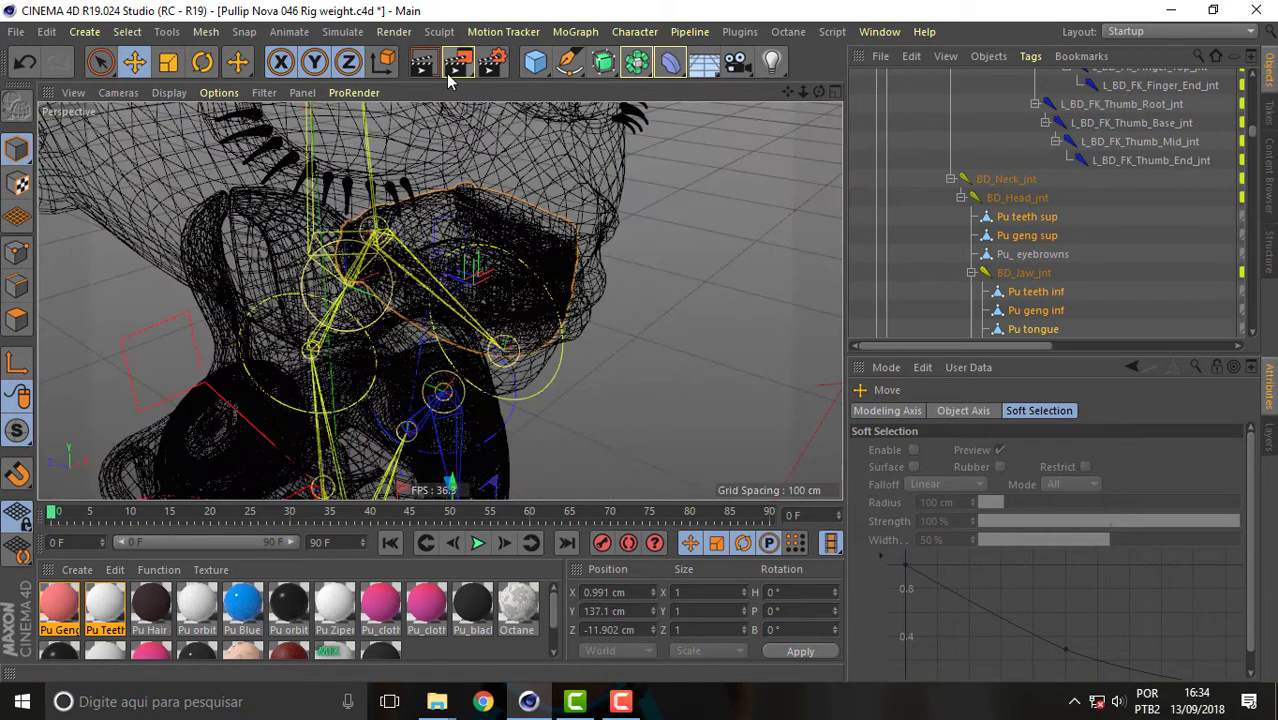
left_click(170, 93)
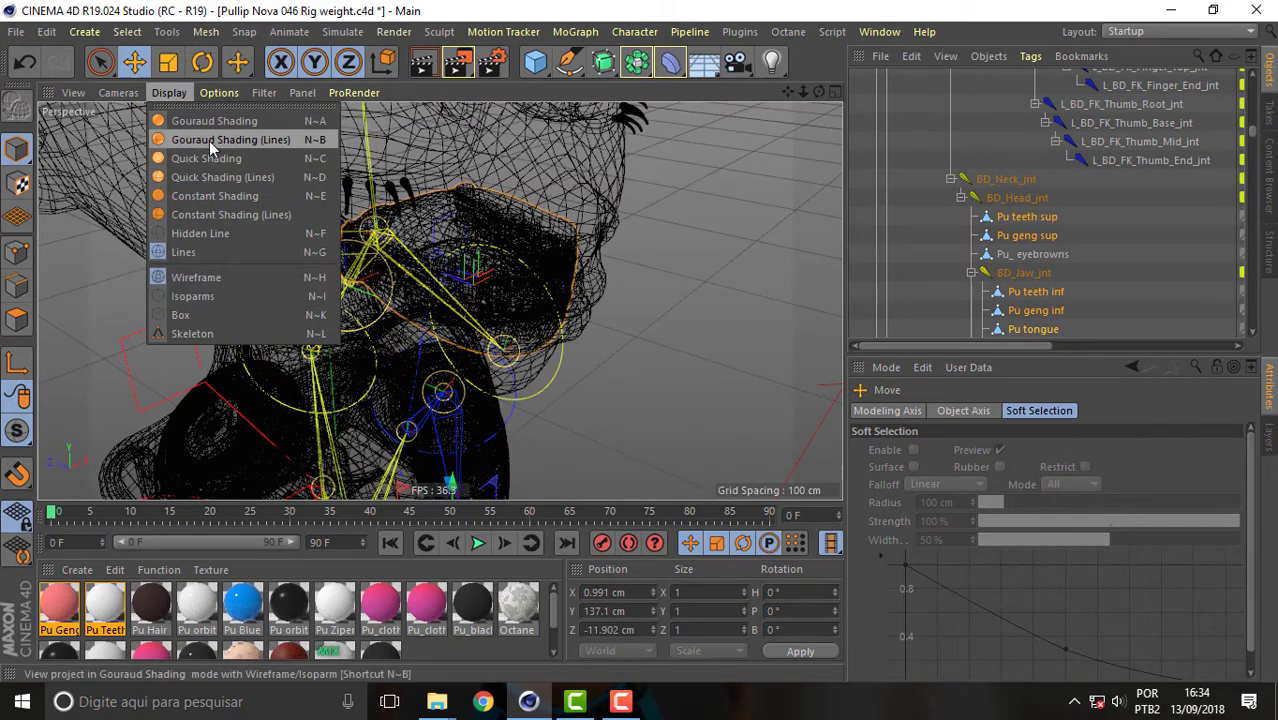
left_click(209, 141)
Step: Scrub the animation between frames 10 and 18 while orbiting to confirm the mouth follows the jaw
left_click_drag(58, 513, 195, 520)
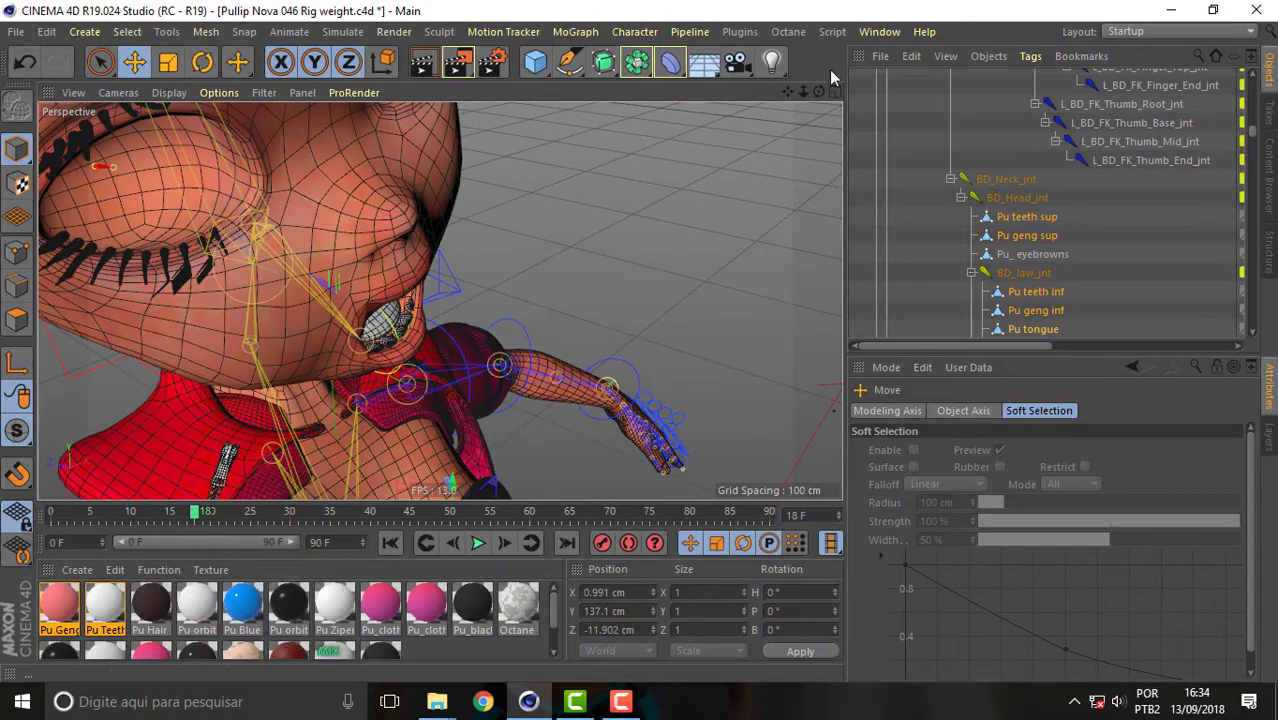
left_click_drag(821, 90, 440, 301)
left_click_drag(821, 94, 818, 94)
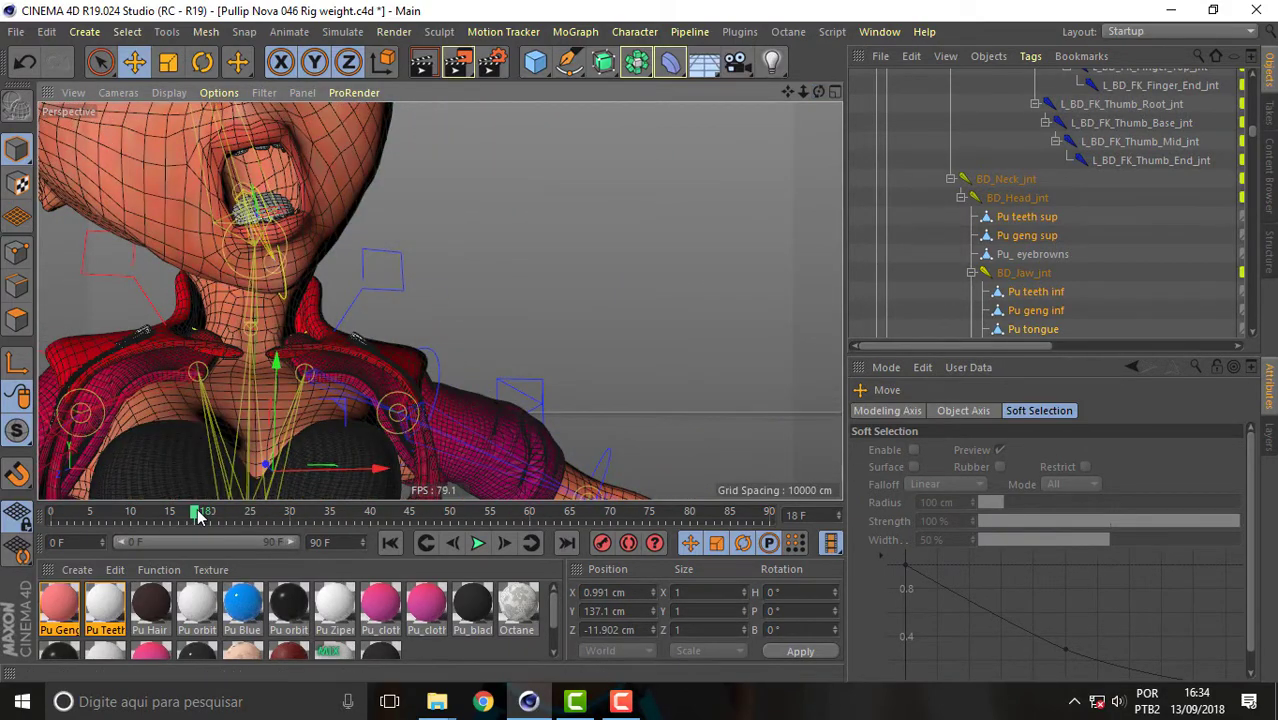
mouse_move(197, 512)
left_mouse_down()
mouse_move(128, 497)
mouse_move(74, 512)
left_mouse_up()
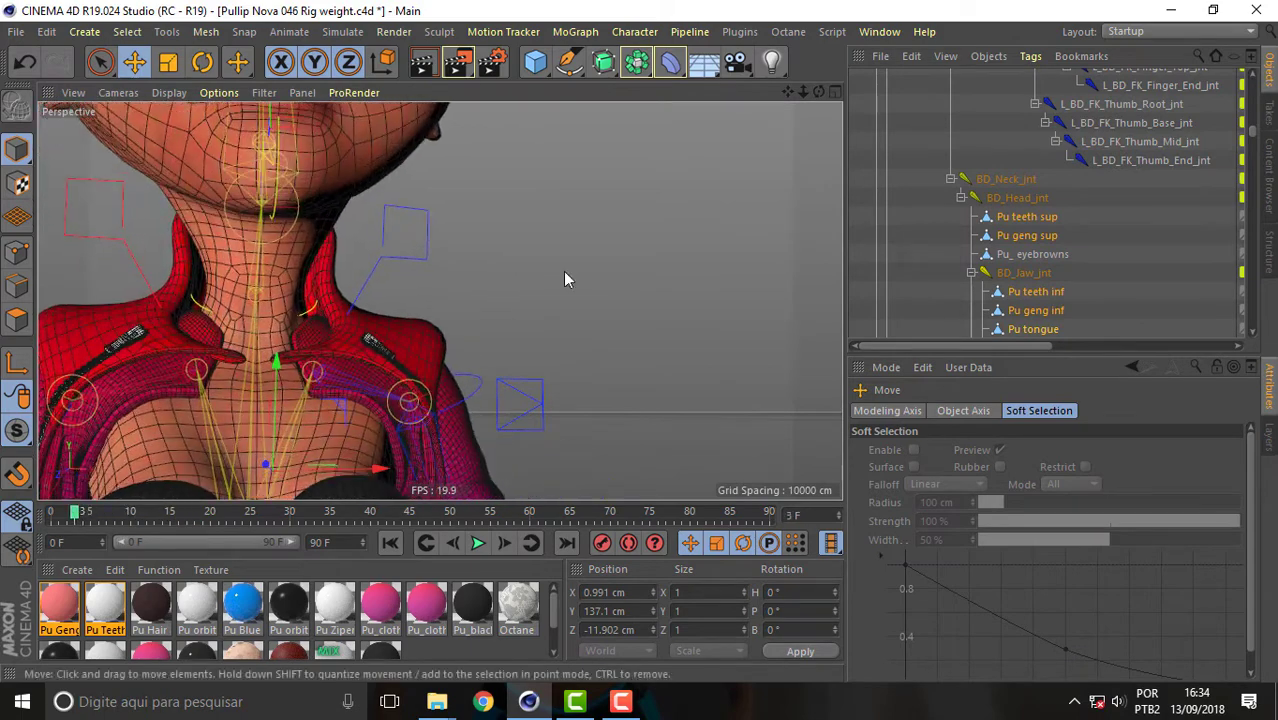
key("o")
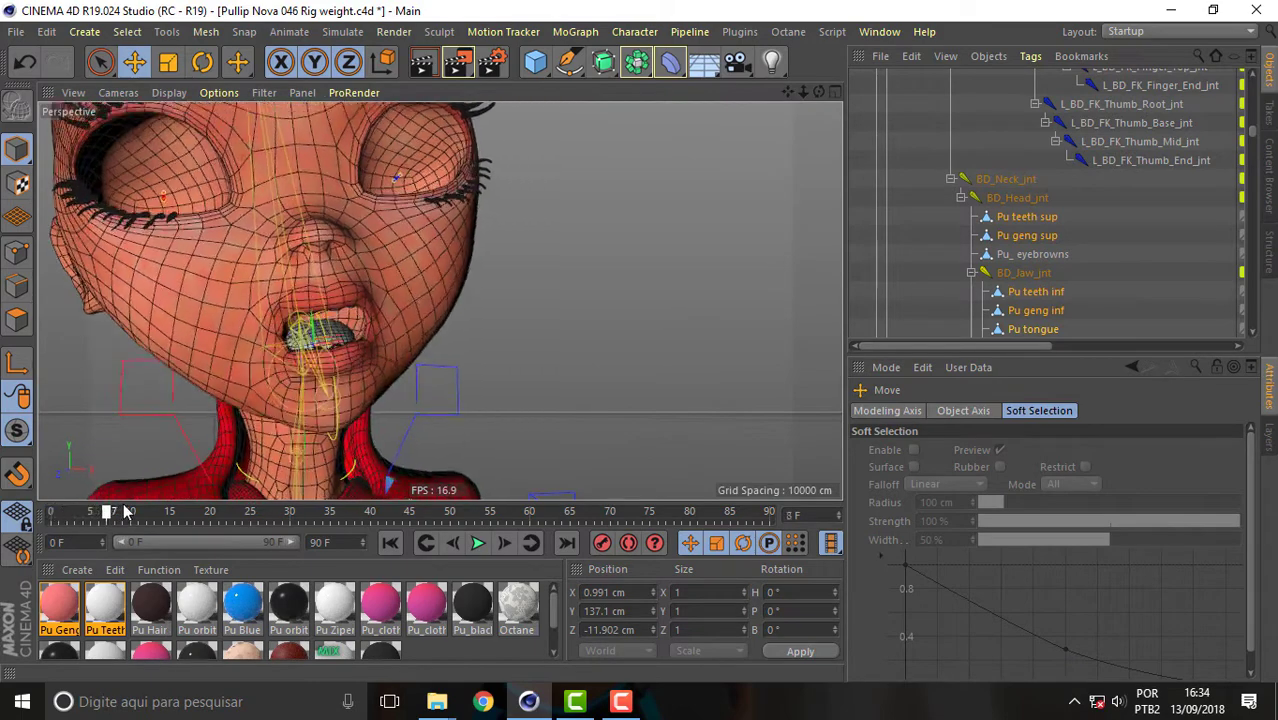
mouse_move(74, 512)
left_mouse_down()
mouse_move(162, 512)
mouse_move(68, 512)
left_mouse_up()
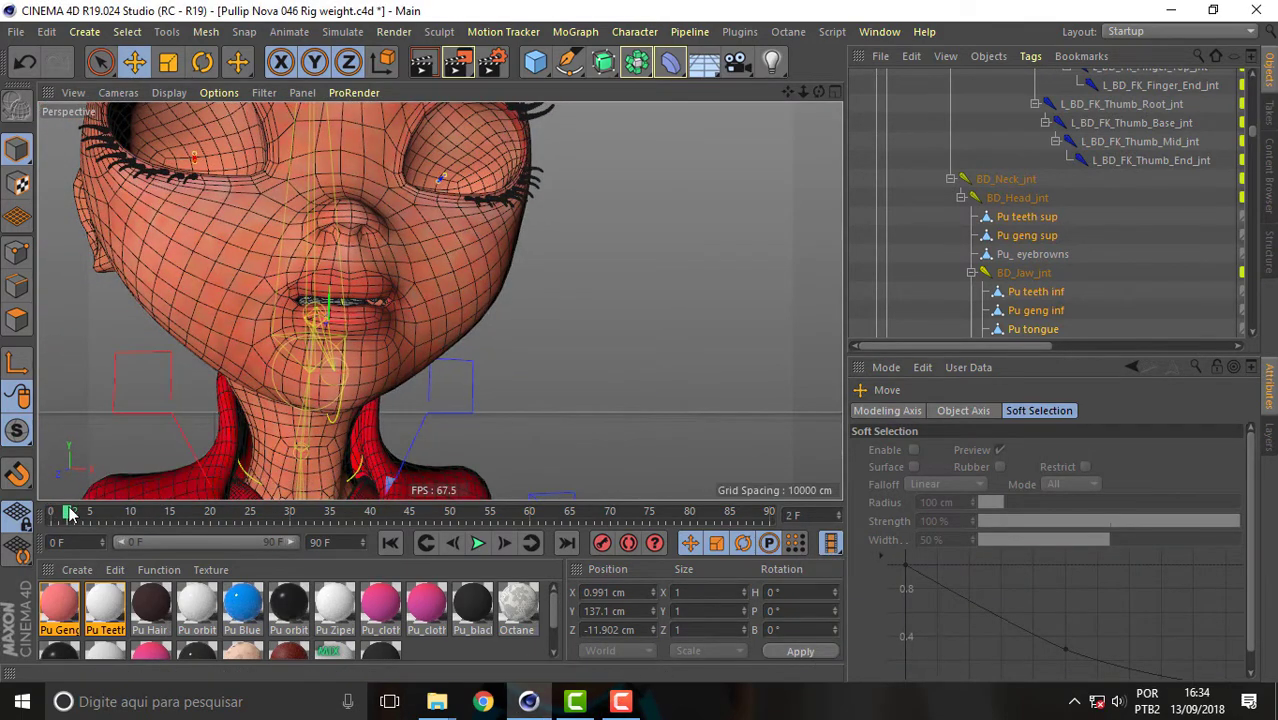
left_click_drag(70, 512, 192, 512)
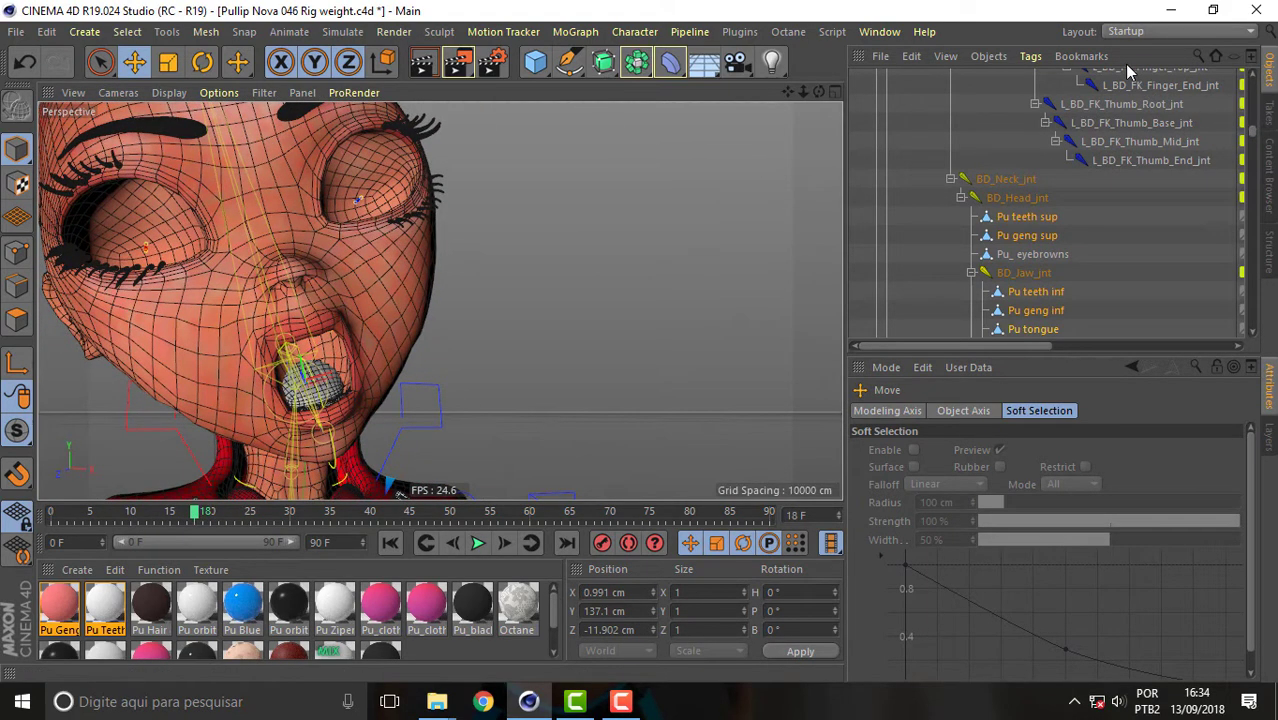
left_click(1185, 30)
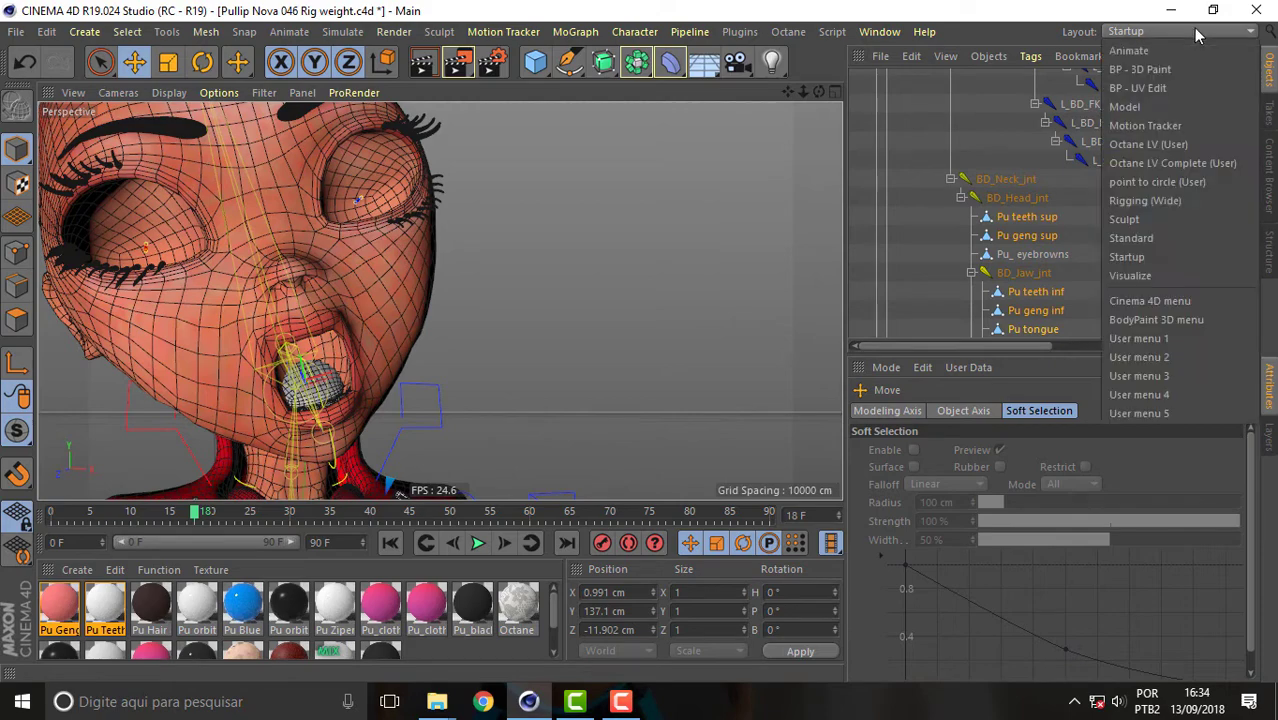
Step: Switch to the Octane LV (User) layout, collapse Character, and add an Octane HDRI Environment sky
left_click(1201, 145)
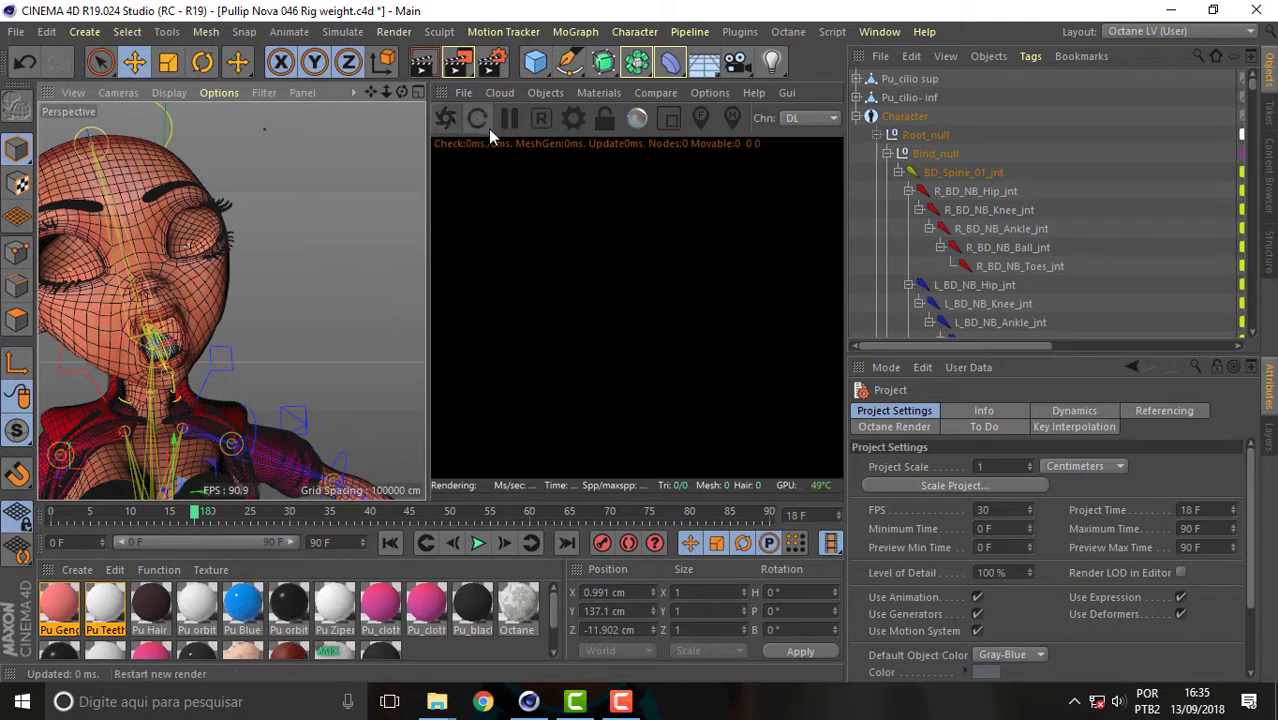
left_click(856, 117)
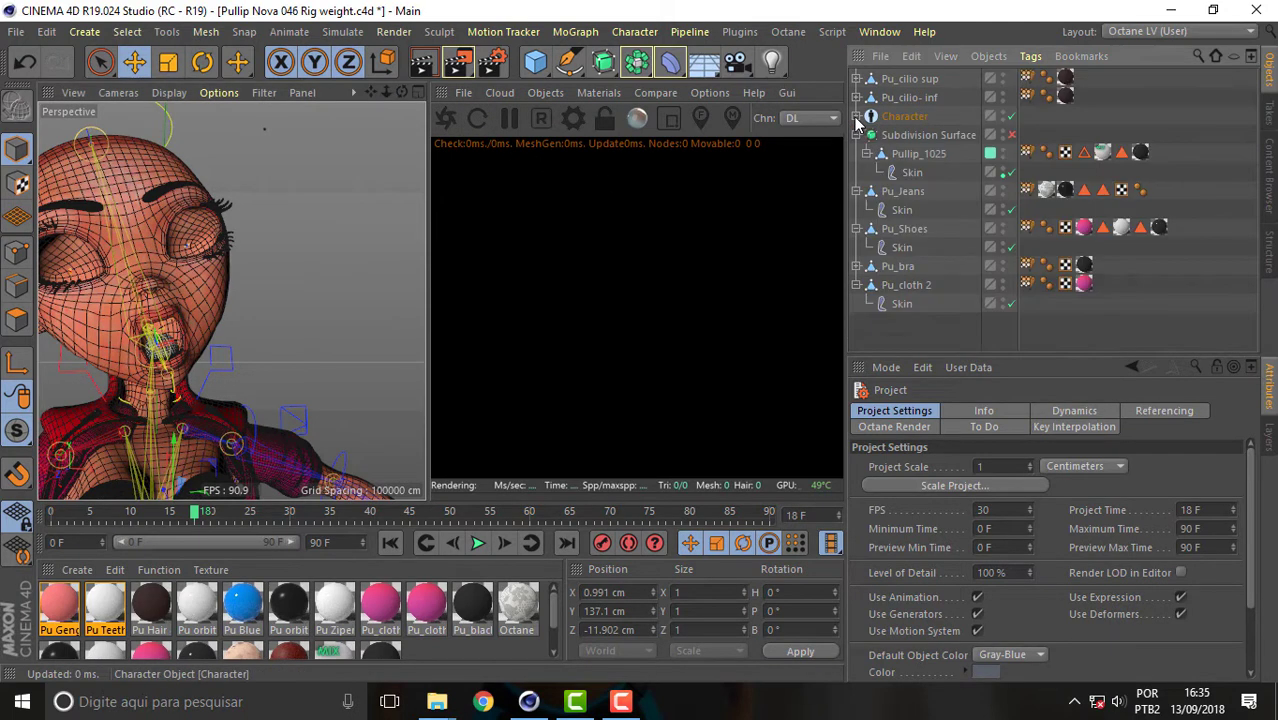
left_click(544, 93)
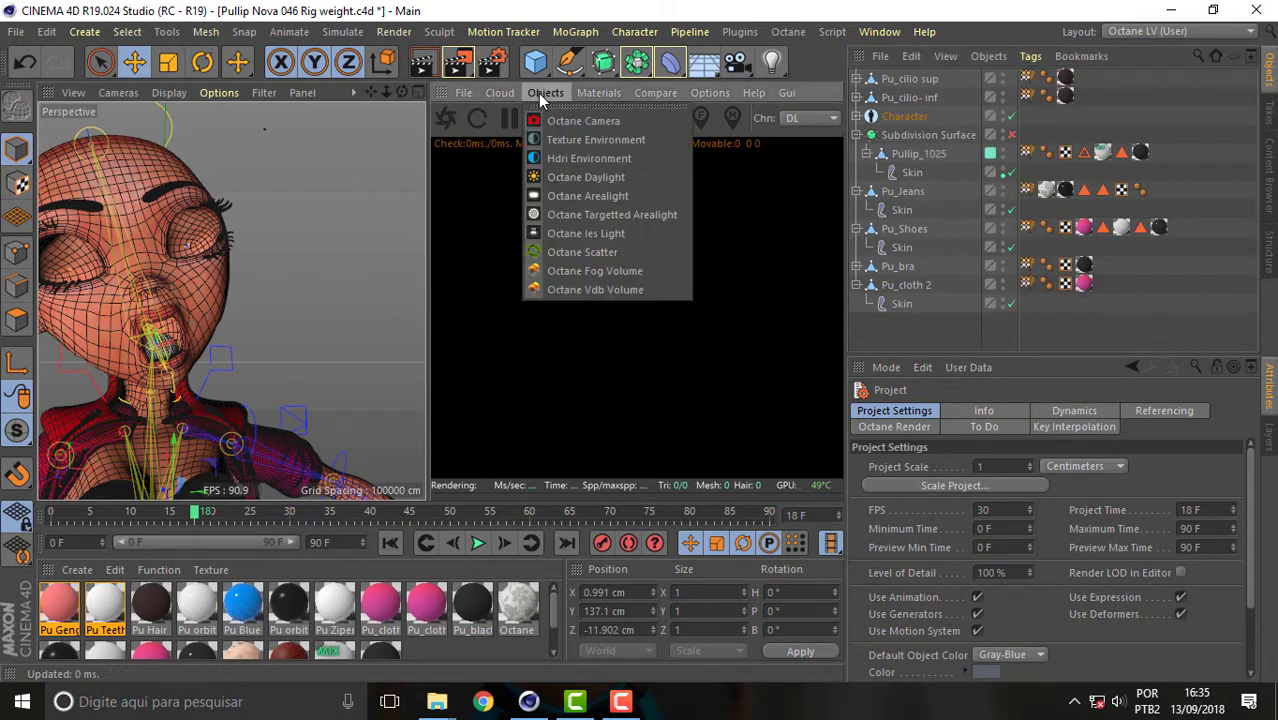
left_click(589, 158)
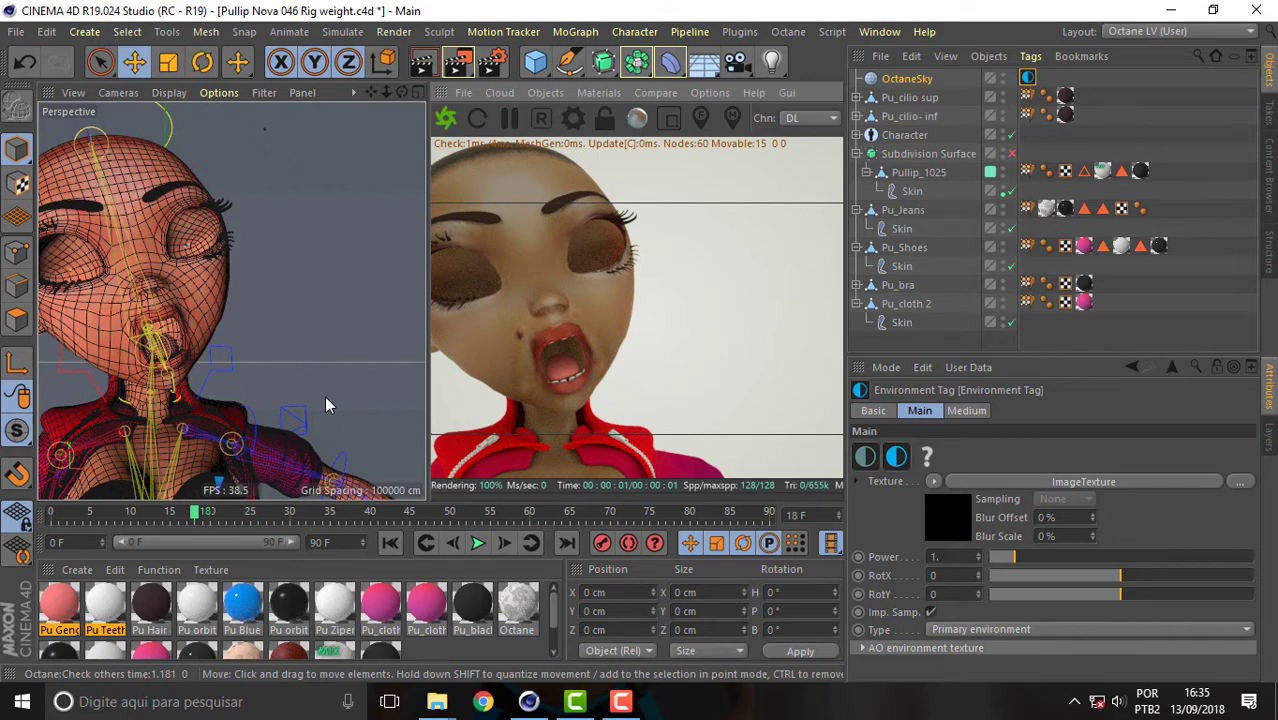
Step: Scrub the jaw to about frame 21, restart the Octane render, scrub back to frame 0, and orbit closer to the face
mouse_move(203, 512)
left_mouse_down()
mouse_move(140, 512)
mouse_move(175, 512)
left_mouse_up()
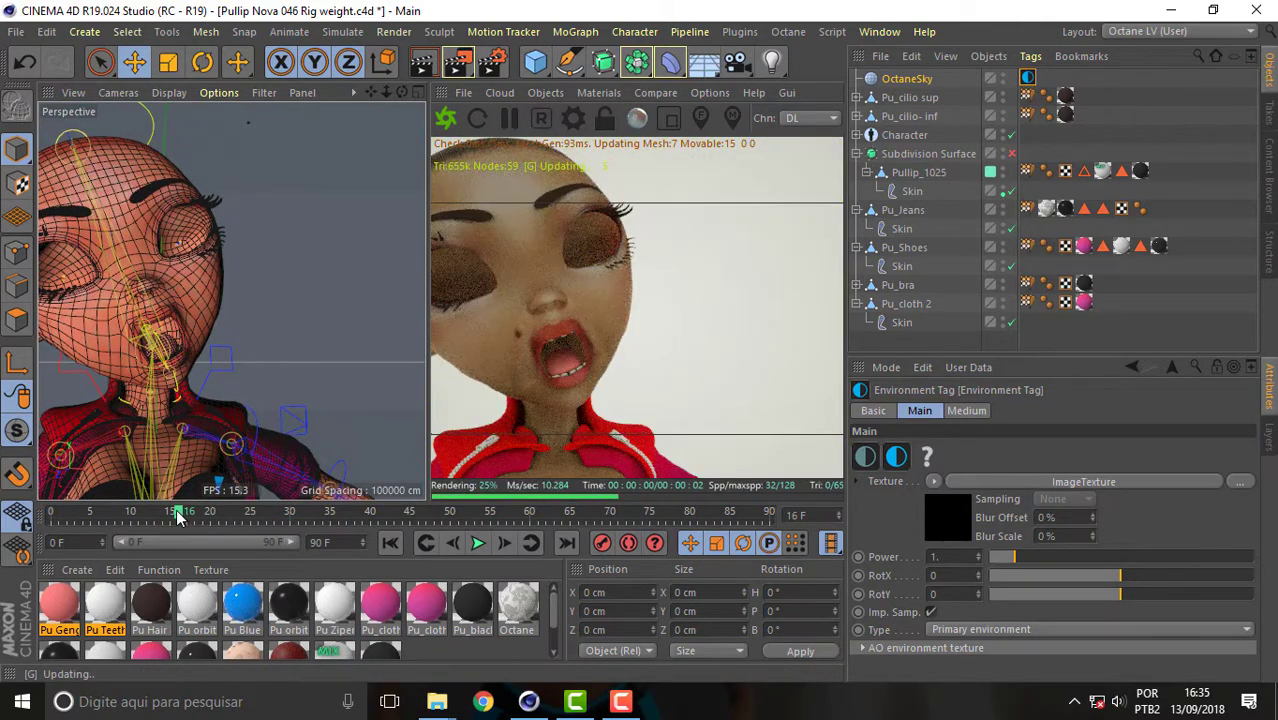
mouse_move(178, 512)
left_mouse_down()
mouse_move(247, 527)
mouse_move(47, 505)
mouse_move(220, 515)
left_mouse_up()
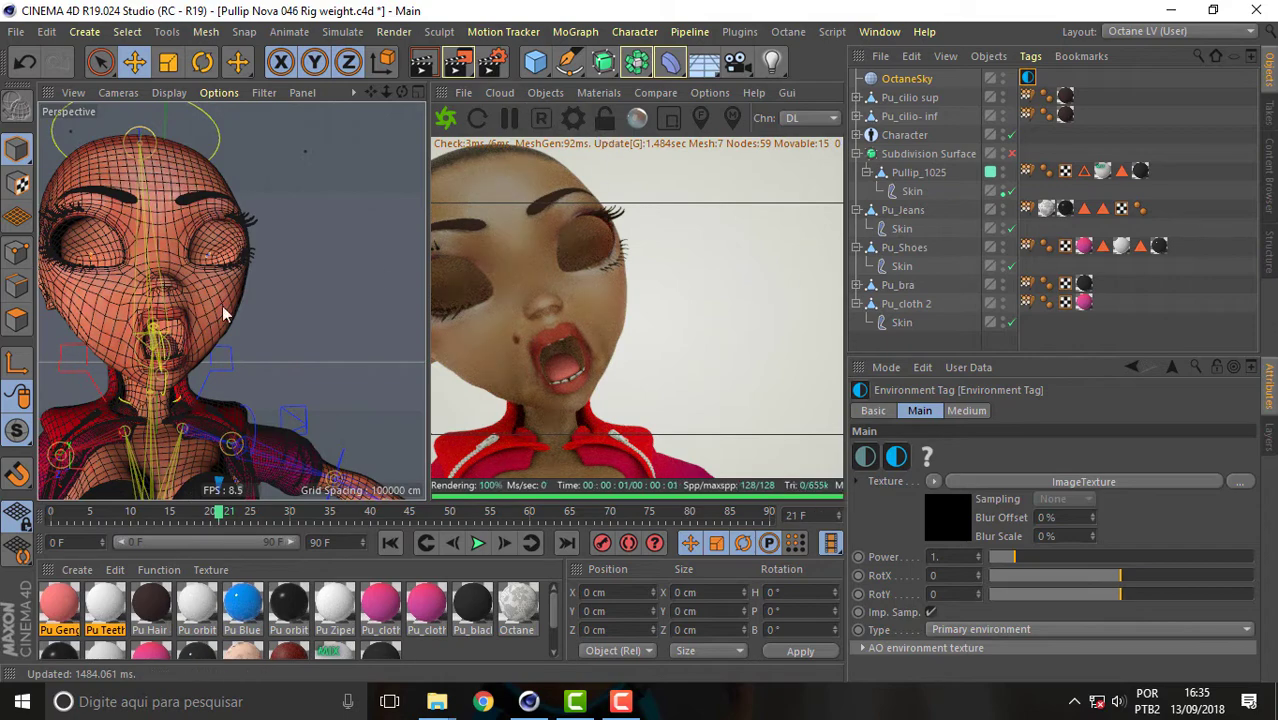
left_click(478, 120)
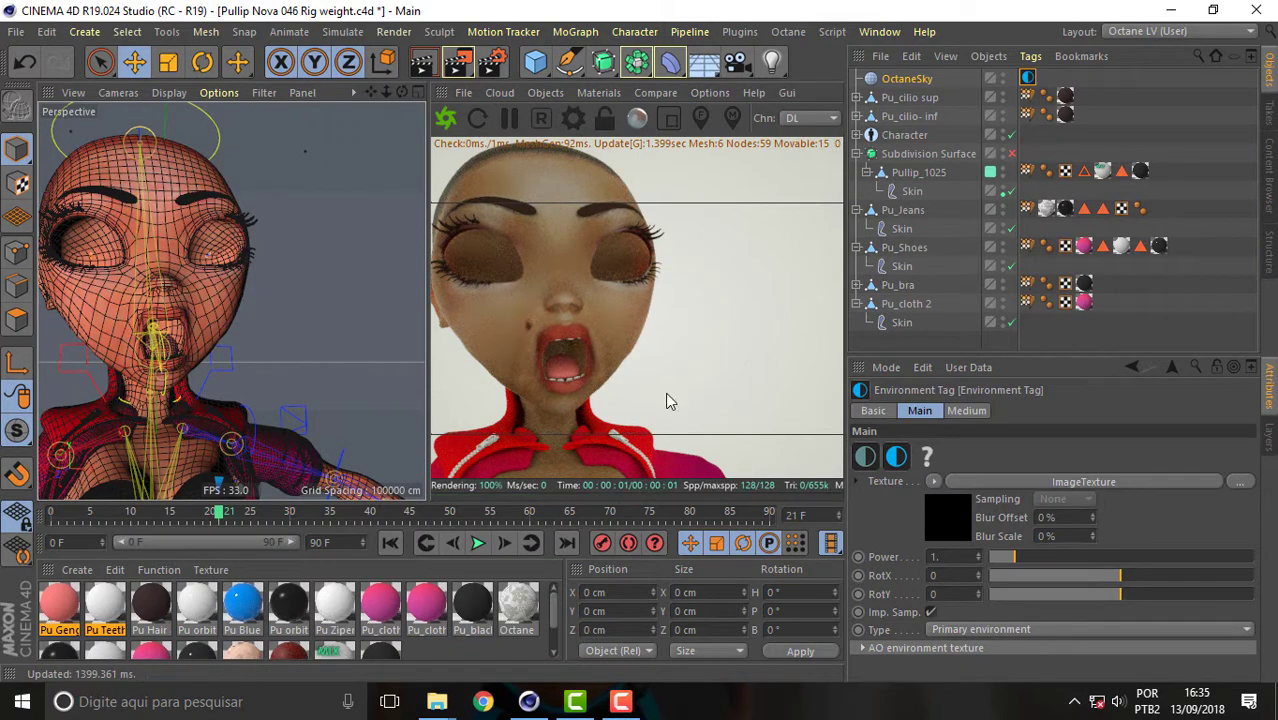
mouse_move(218, 520)
left_mouse_down()
mouse_move(470, 520)
mouse_move(10, 525)
left_mouse_up()
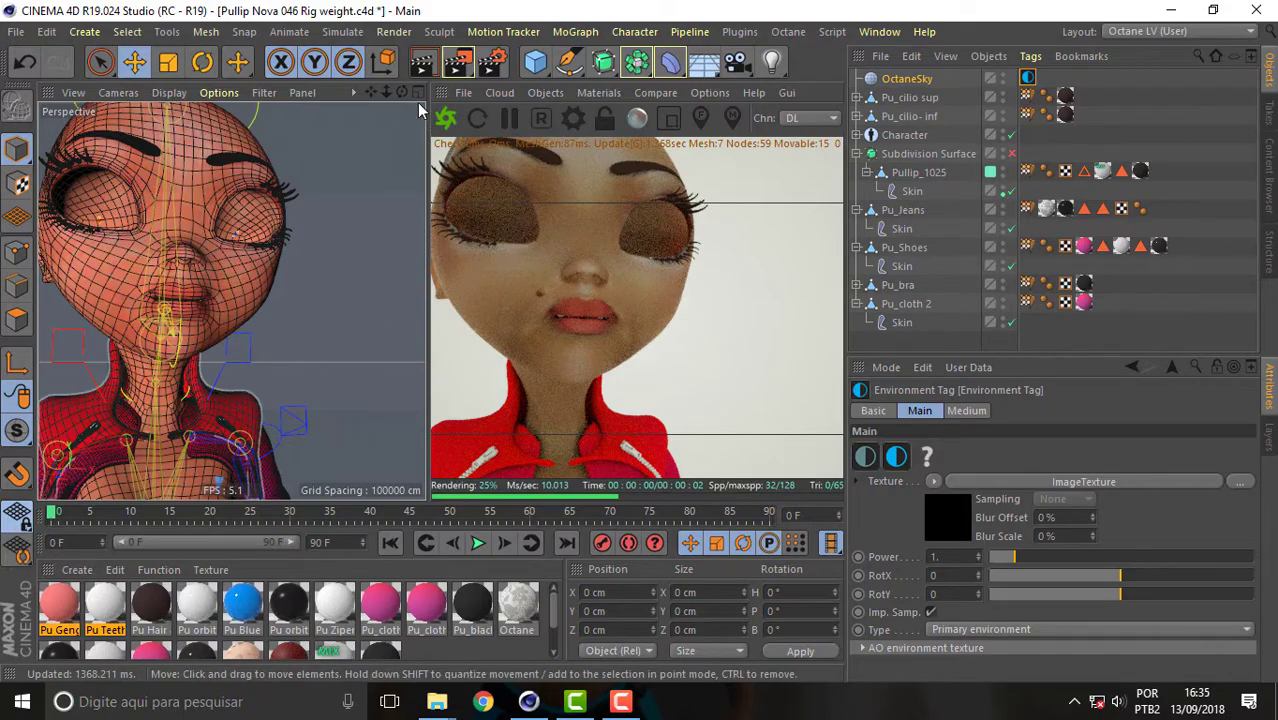
mouse_move(402, 88)
left_mouse_down()
mouse_move(412, 110)
mouse_move(370, 91)
left_mouse_up()
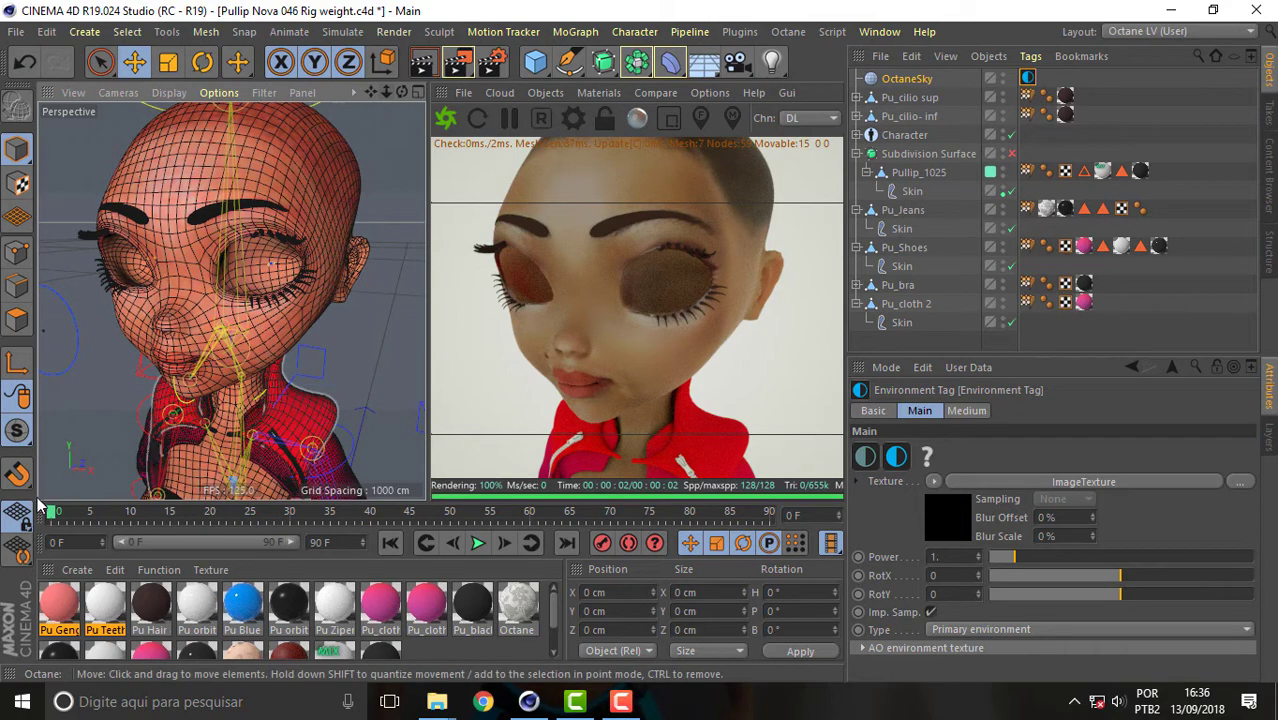
Step: Scrub forward, restart the Octane render, settle near frame 11, and orbit to a side view of the head
left_click_drag(55, 514, 157, 527)
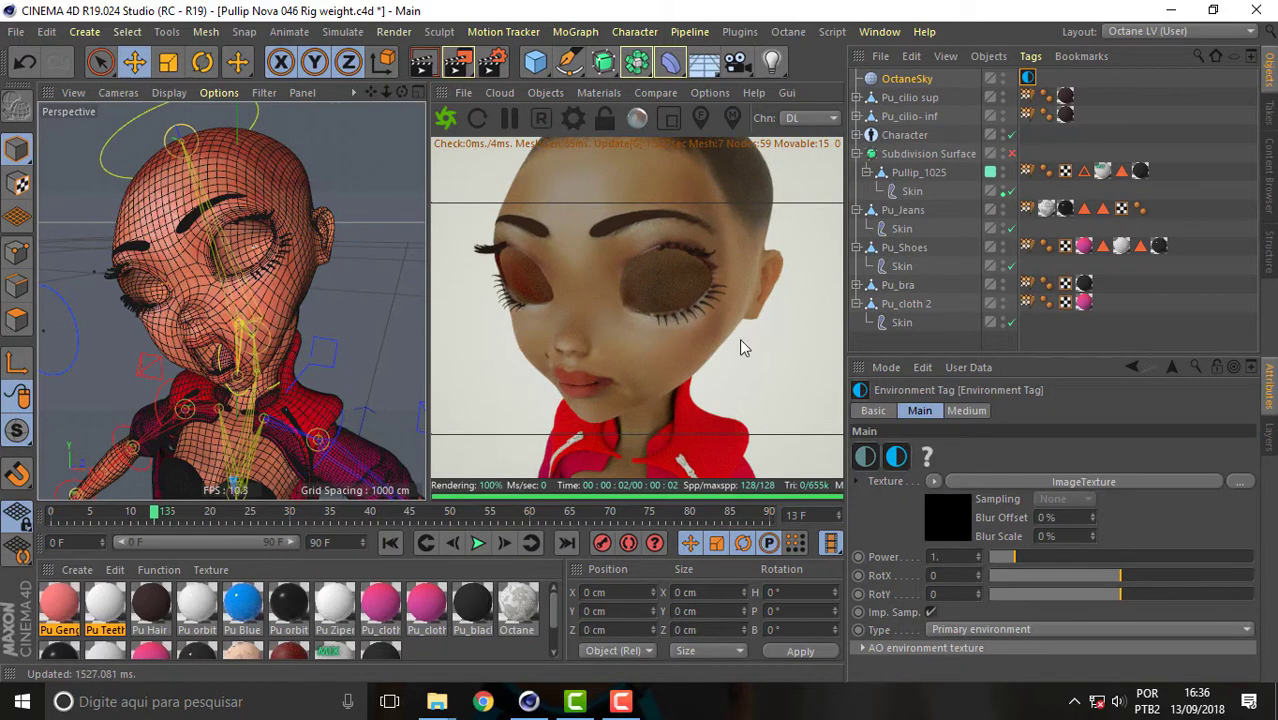
left_click(463, 124)
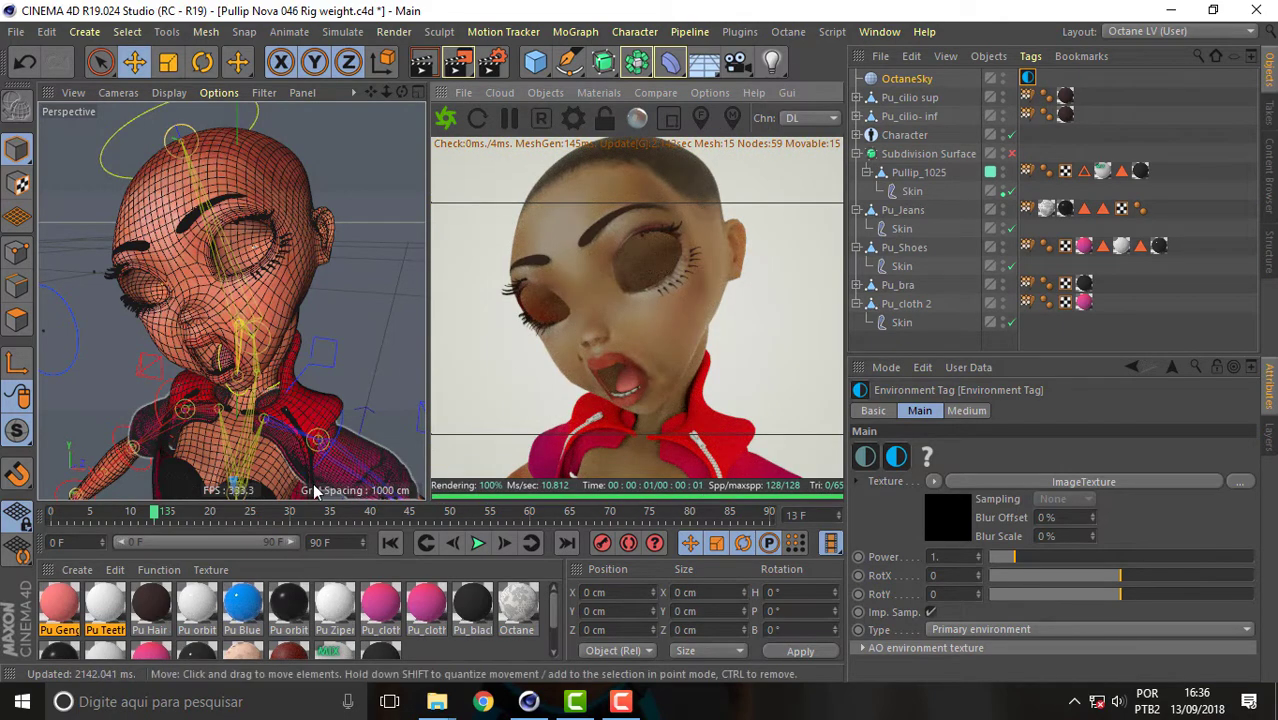
mouse_move(160, 515)
left_mouse_down()
mouse_move(113, 515)
mouse_move(137, 515)
left_mouse_up()
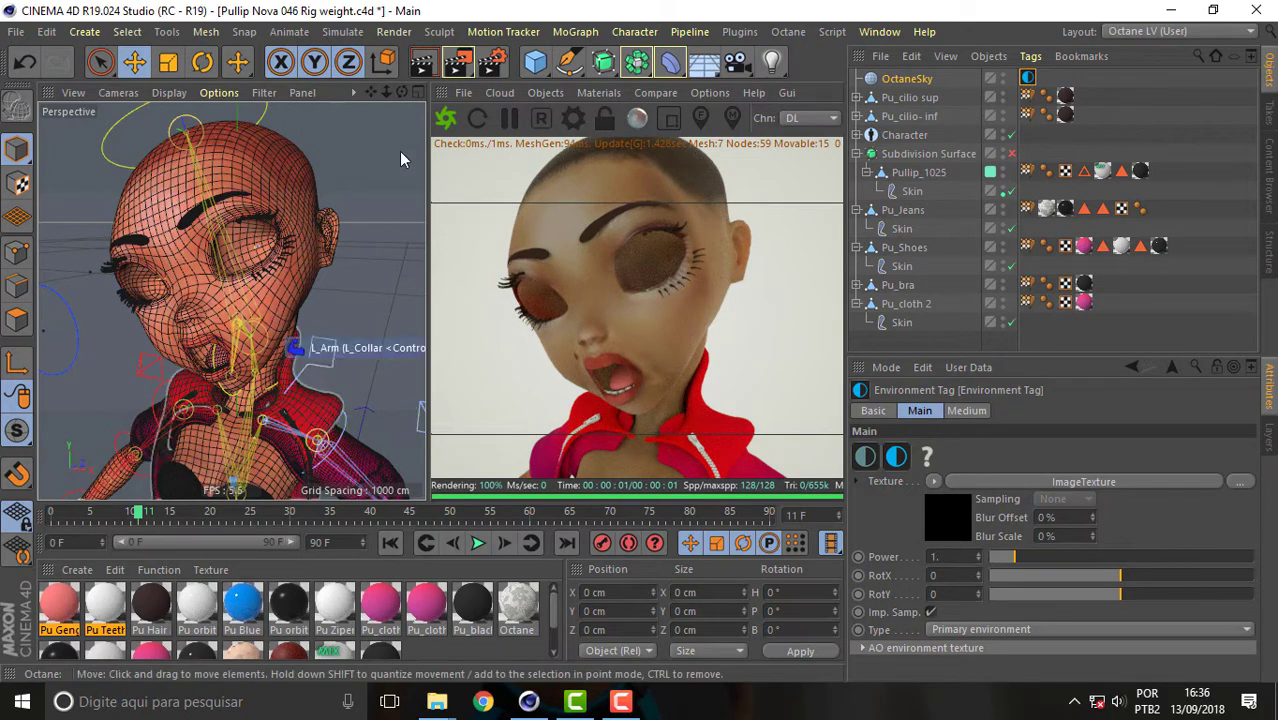
mouse_move(401, 92)
left_mouse_down()
mouse_move(330, 95)
mouse_move(420, 118)
left_mouse_up()
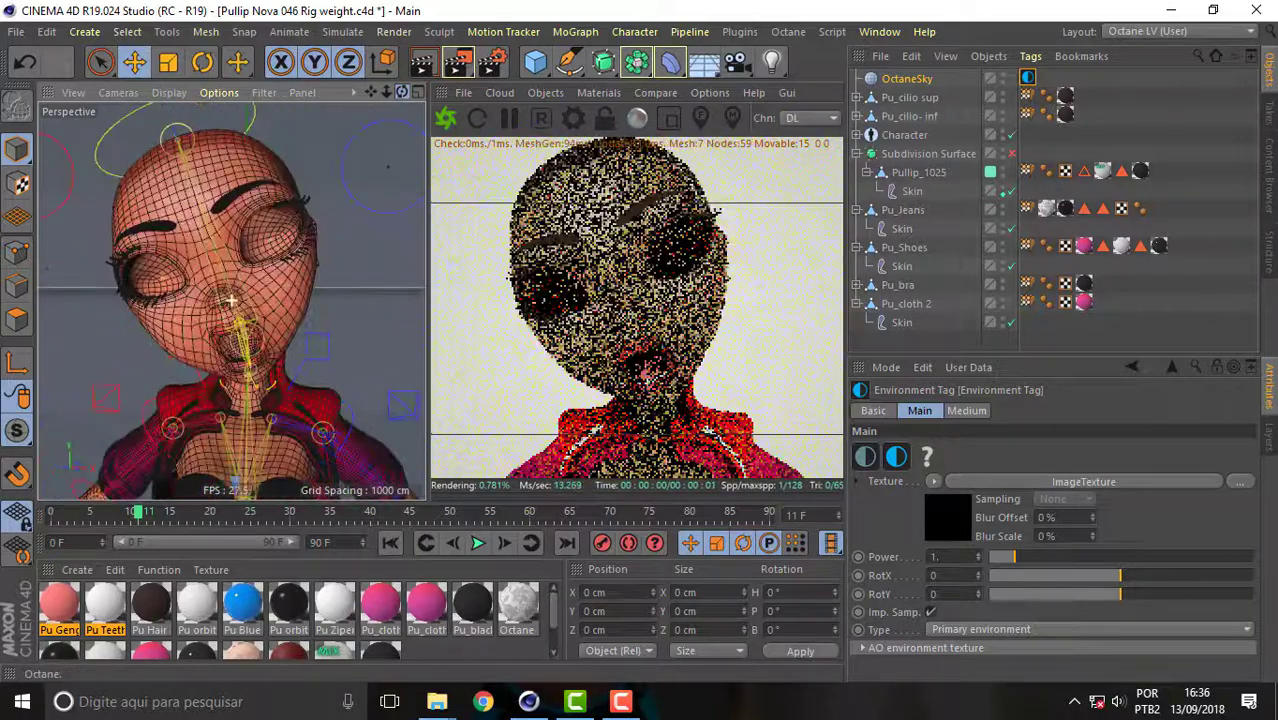